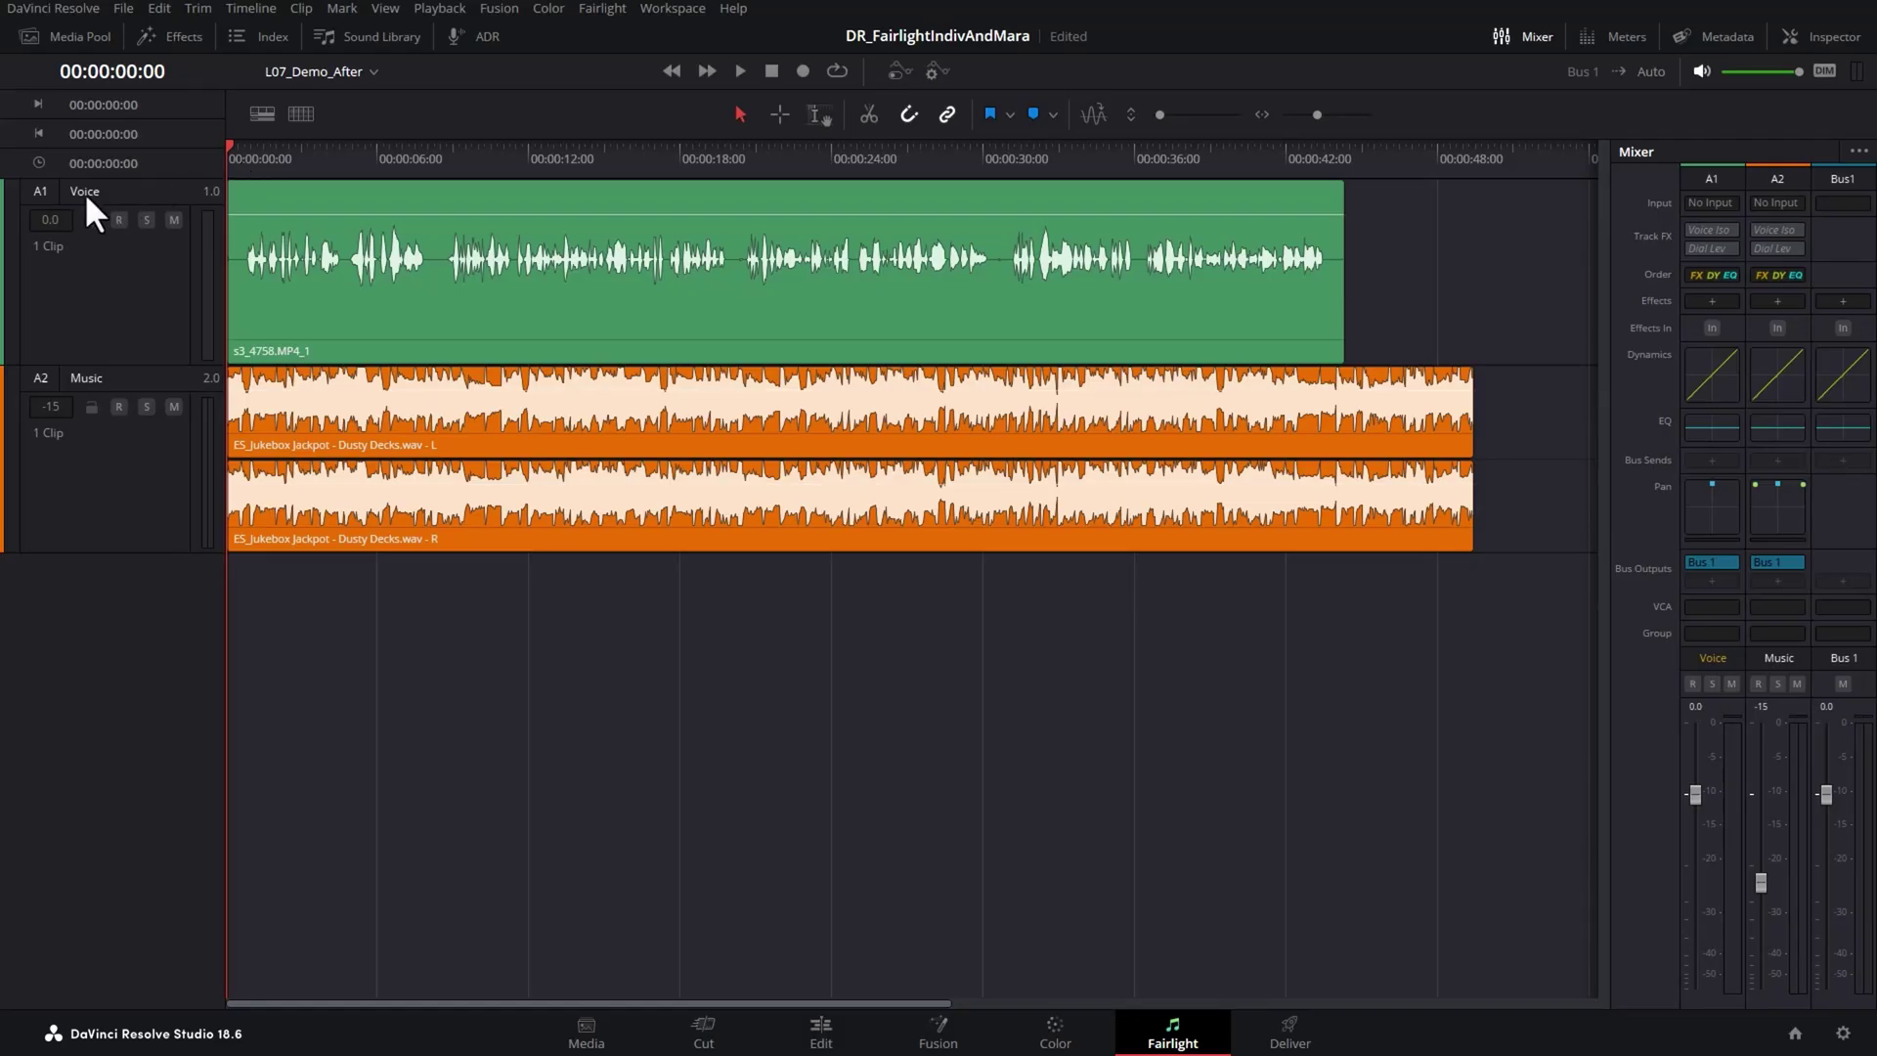
Solo the Voice track, play it back alone, then unsolo it
{"action": "left_click", "coordinate": [84, 192]}
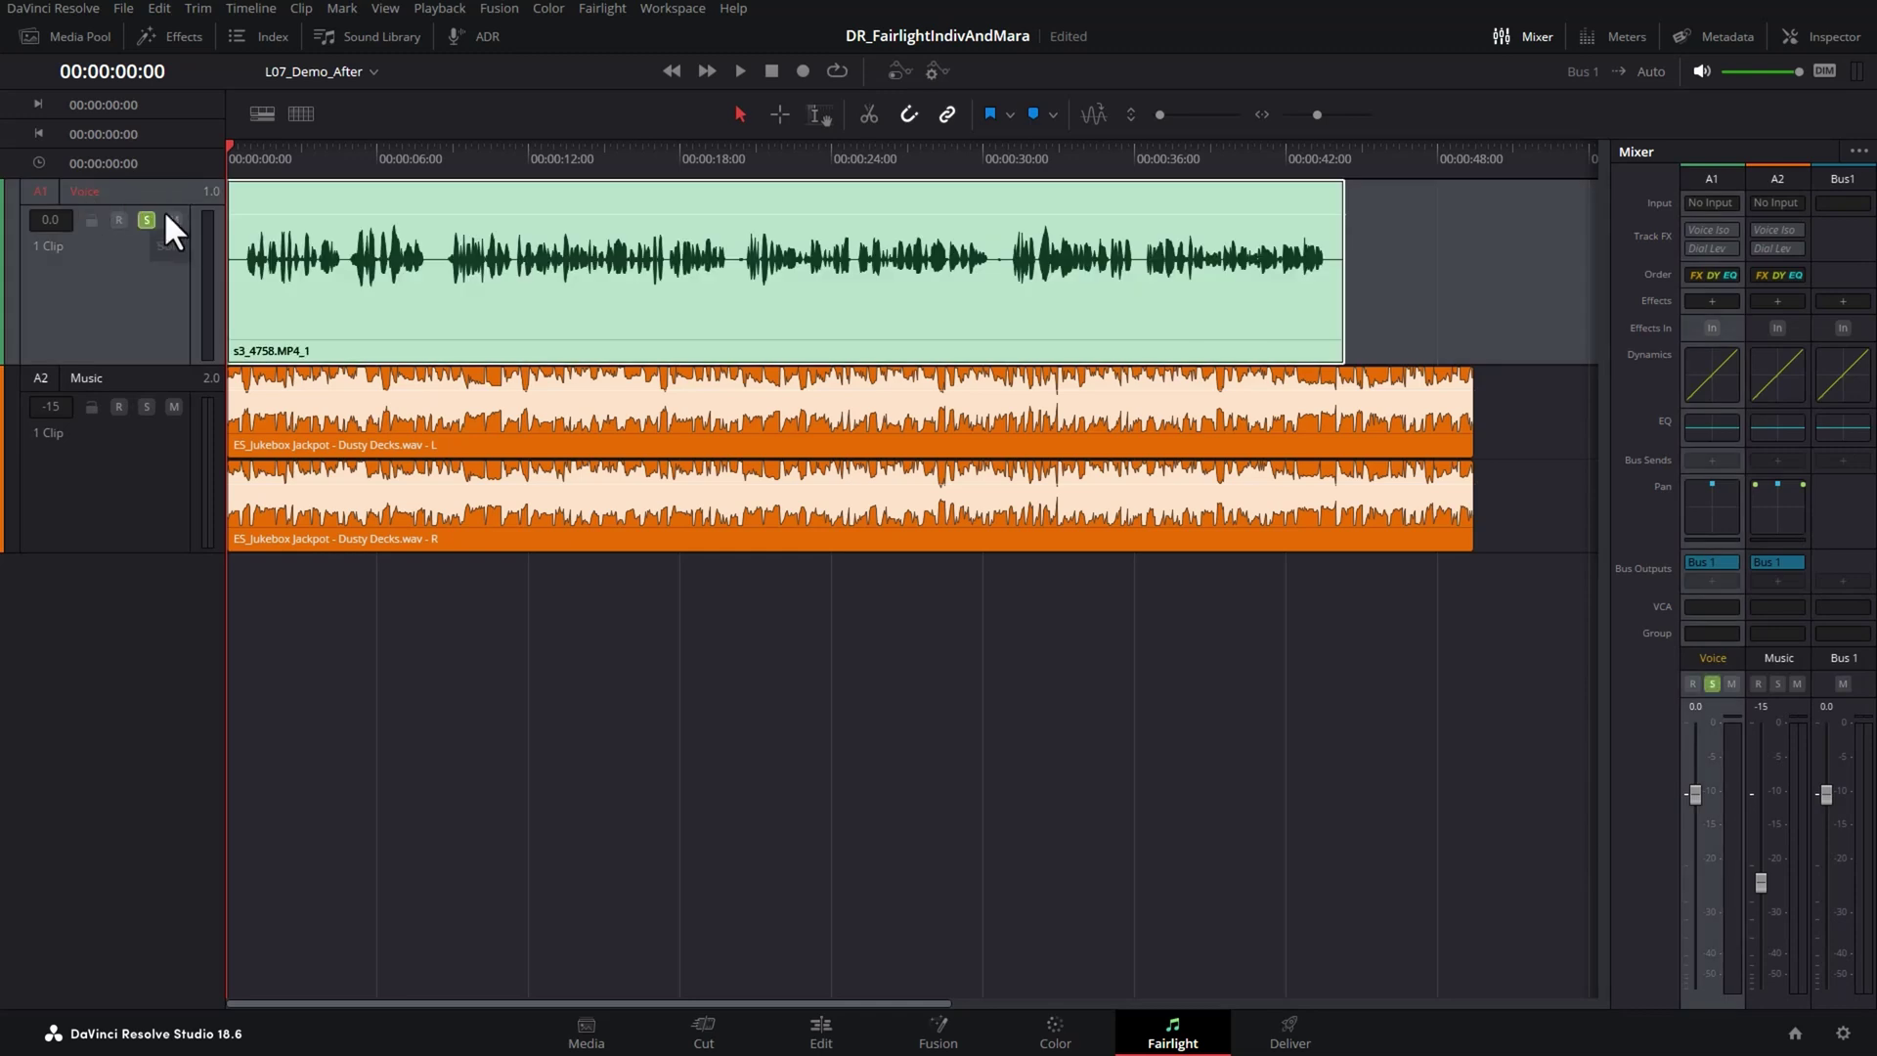
{"action": "left_click", "coordinate": [252, 152]}
{"action": "key", "text": "space"}
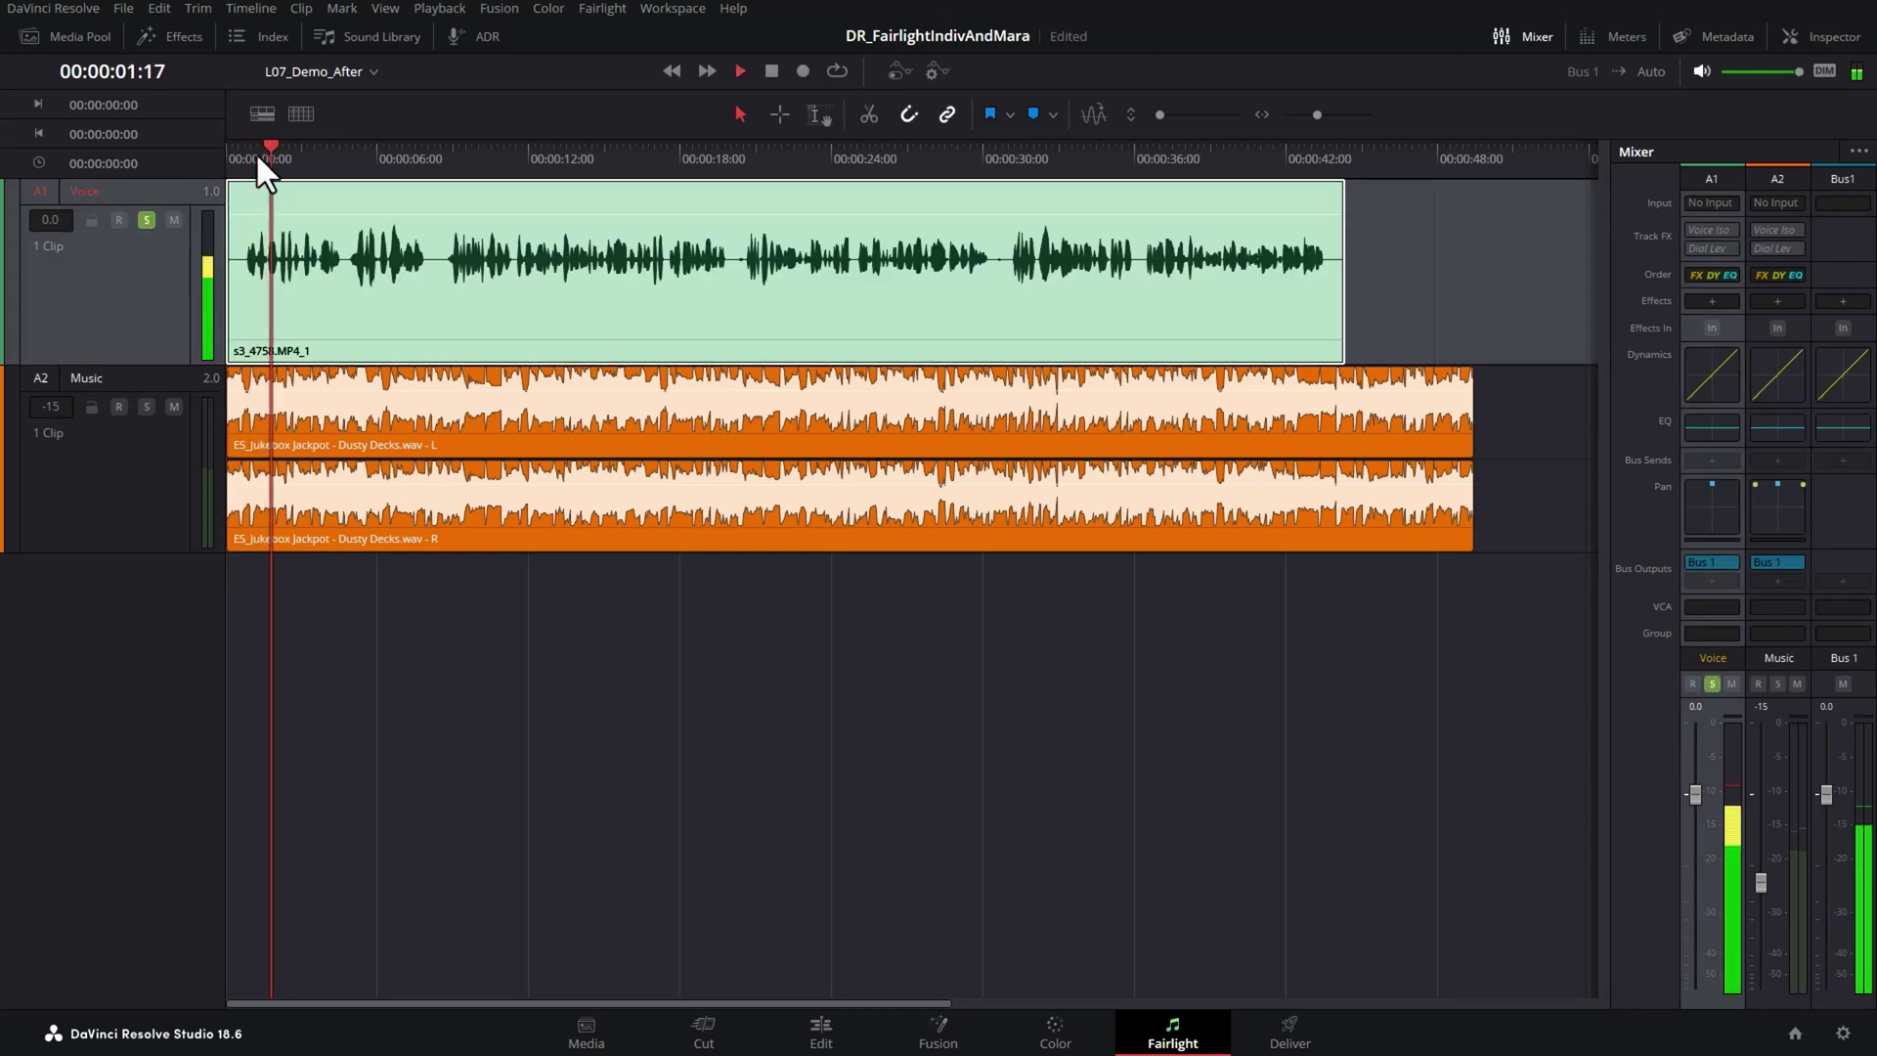
{"action": "key", "text": "space"}
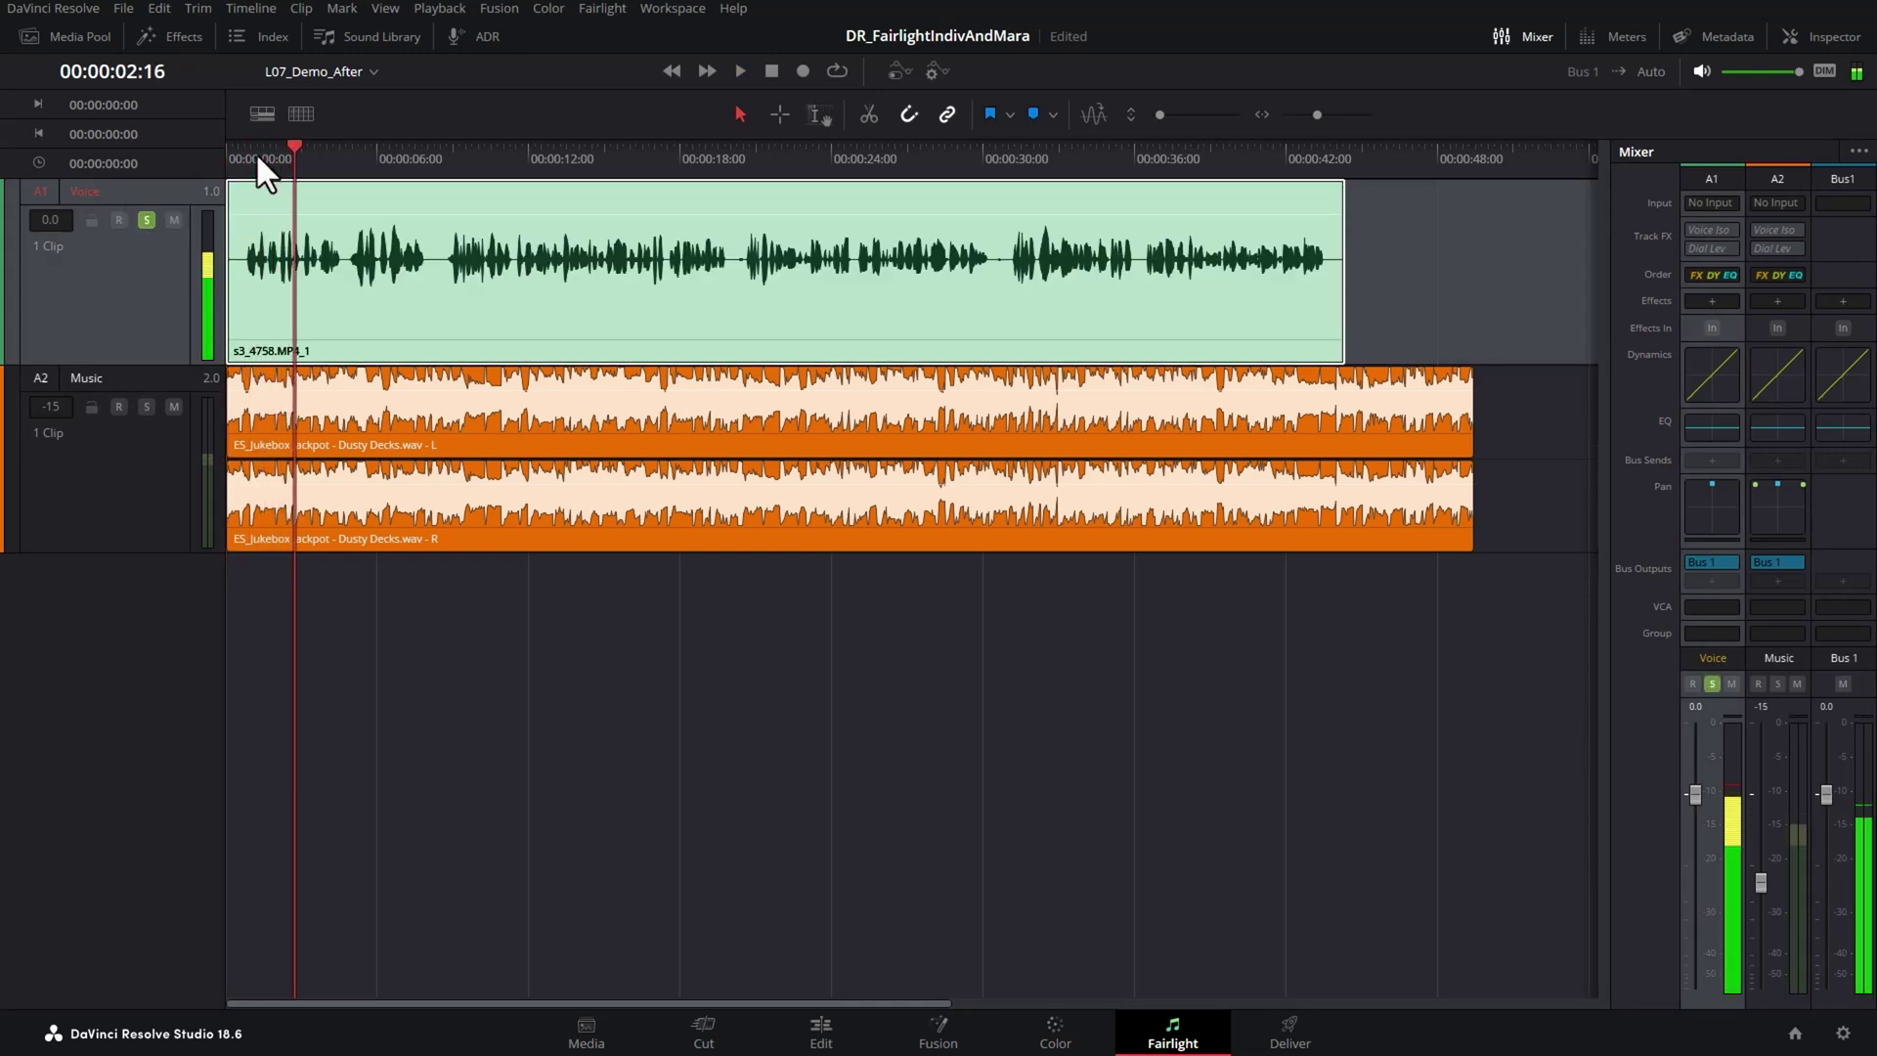
{"action": "left_click", "coordinate": [147, 220]}
Audition the Music track soloed, then play voice and music together
{"action": "left_click", "coordinate": [147, 407]}
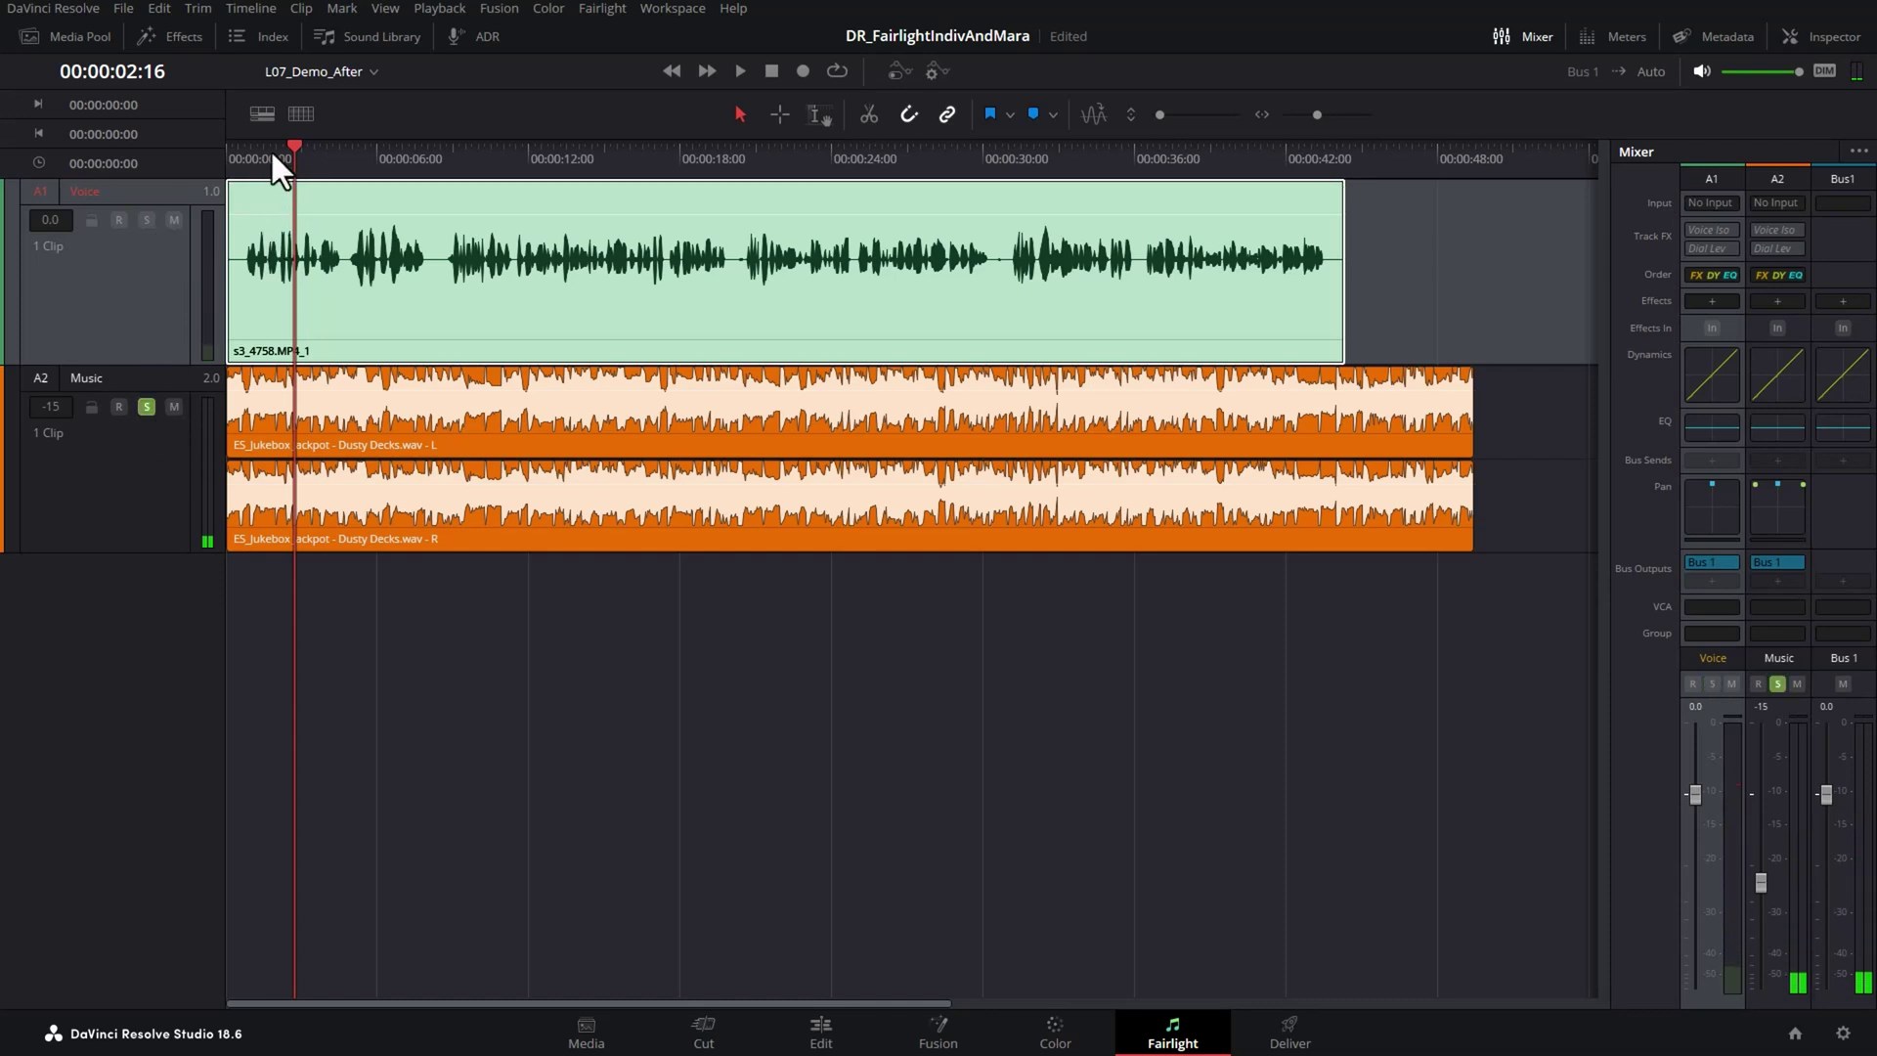
{"action": "left_click", "coordinate": [260, 151]}
{"action": "key", "text": "space"}
{"action": "key", "text": "space"}
{"action": "left_click", "coordinate": [147, 407]}
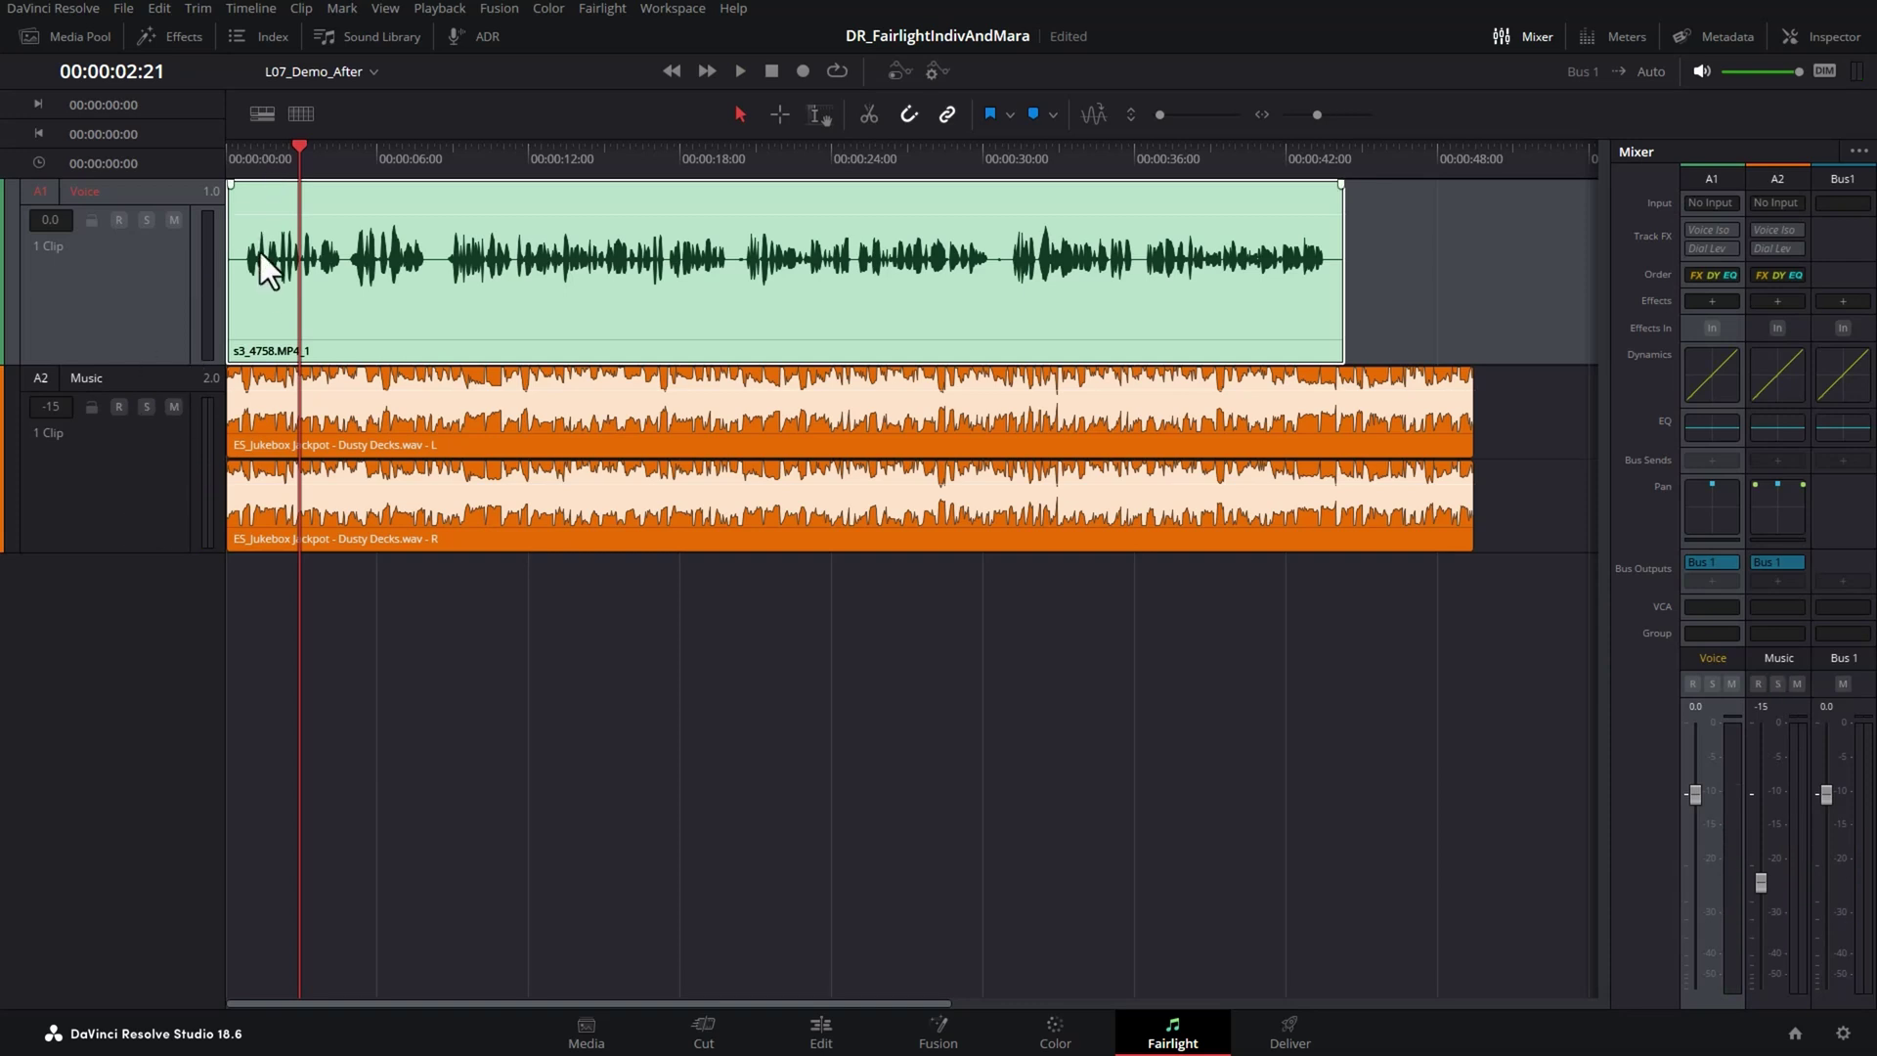
{"action": "left_click", "coordinate": [254, 154]}
{"action": "key", "text": "space"}
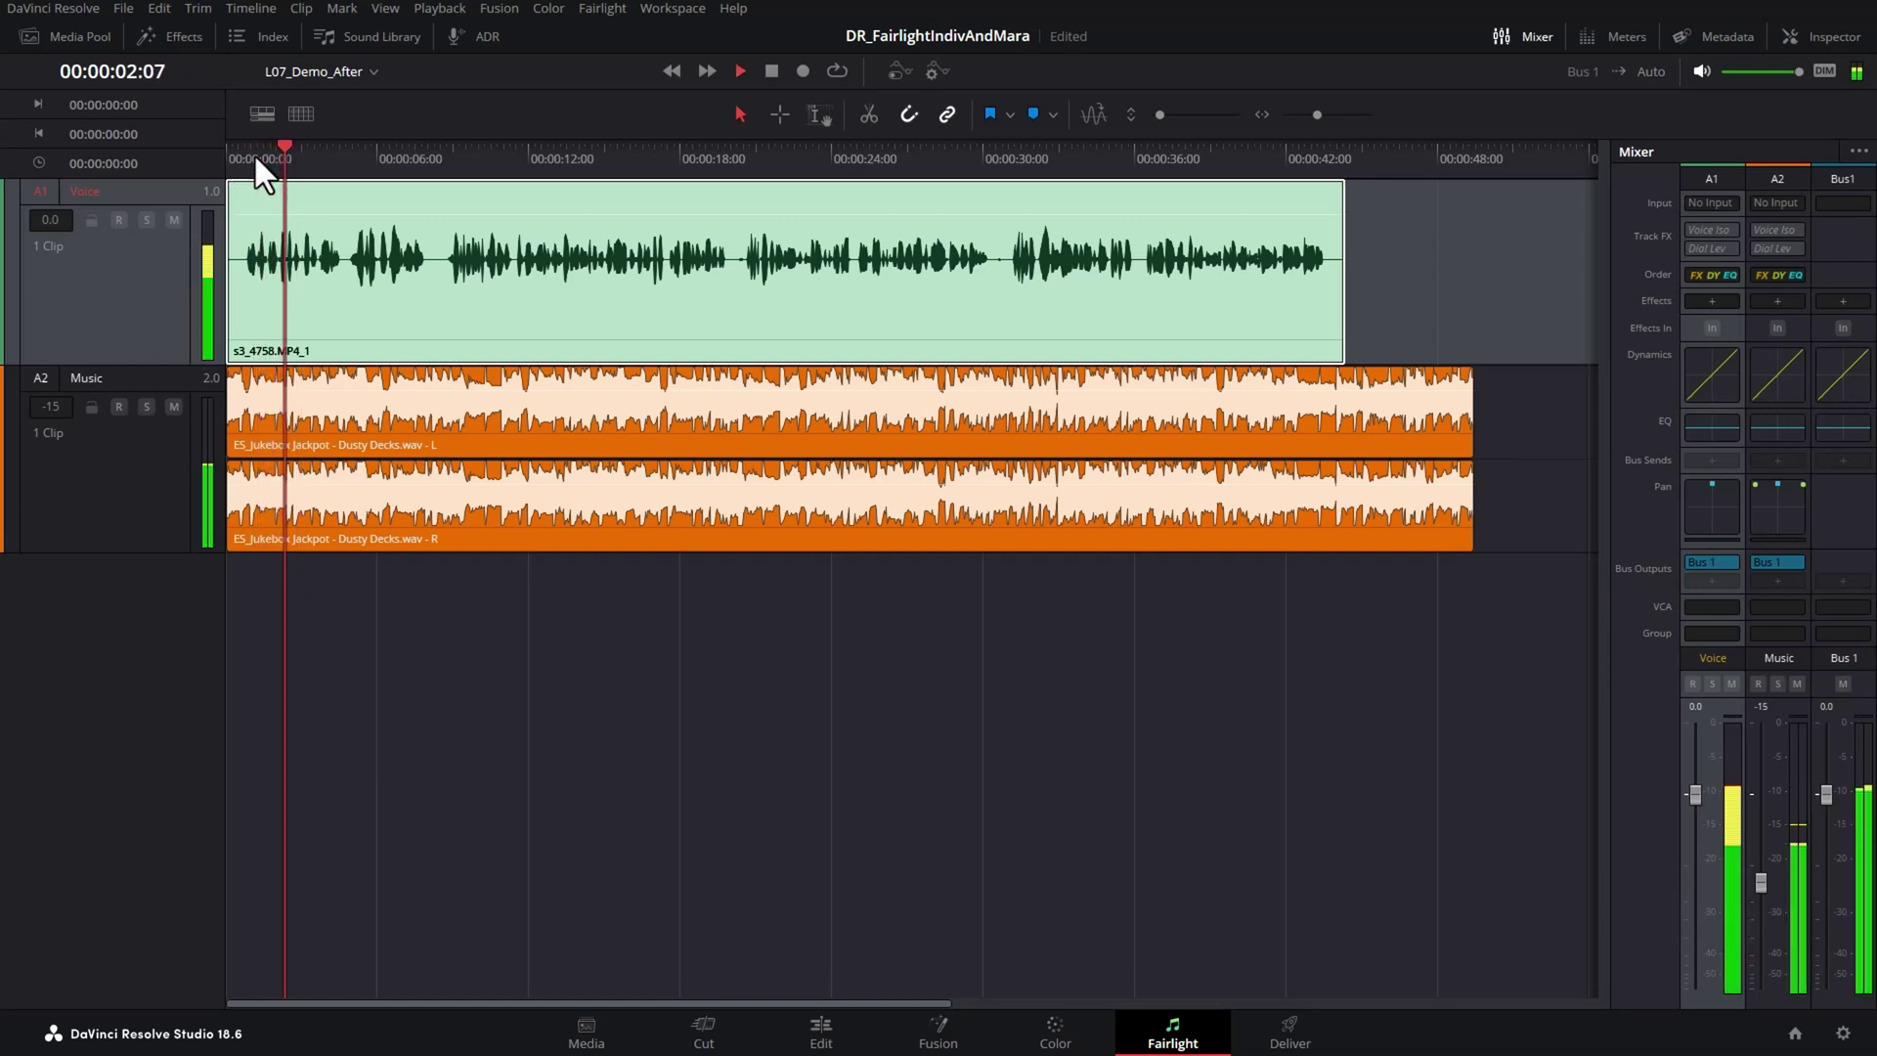
{"action": "key", "text": "space"}
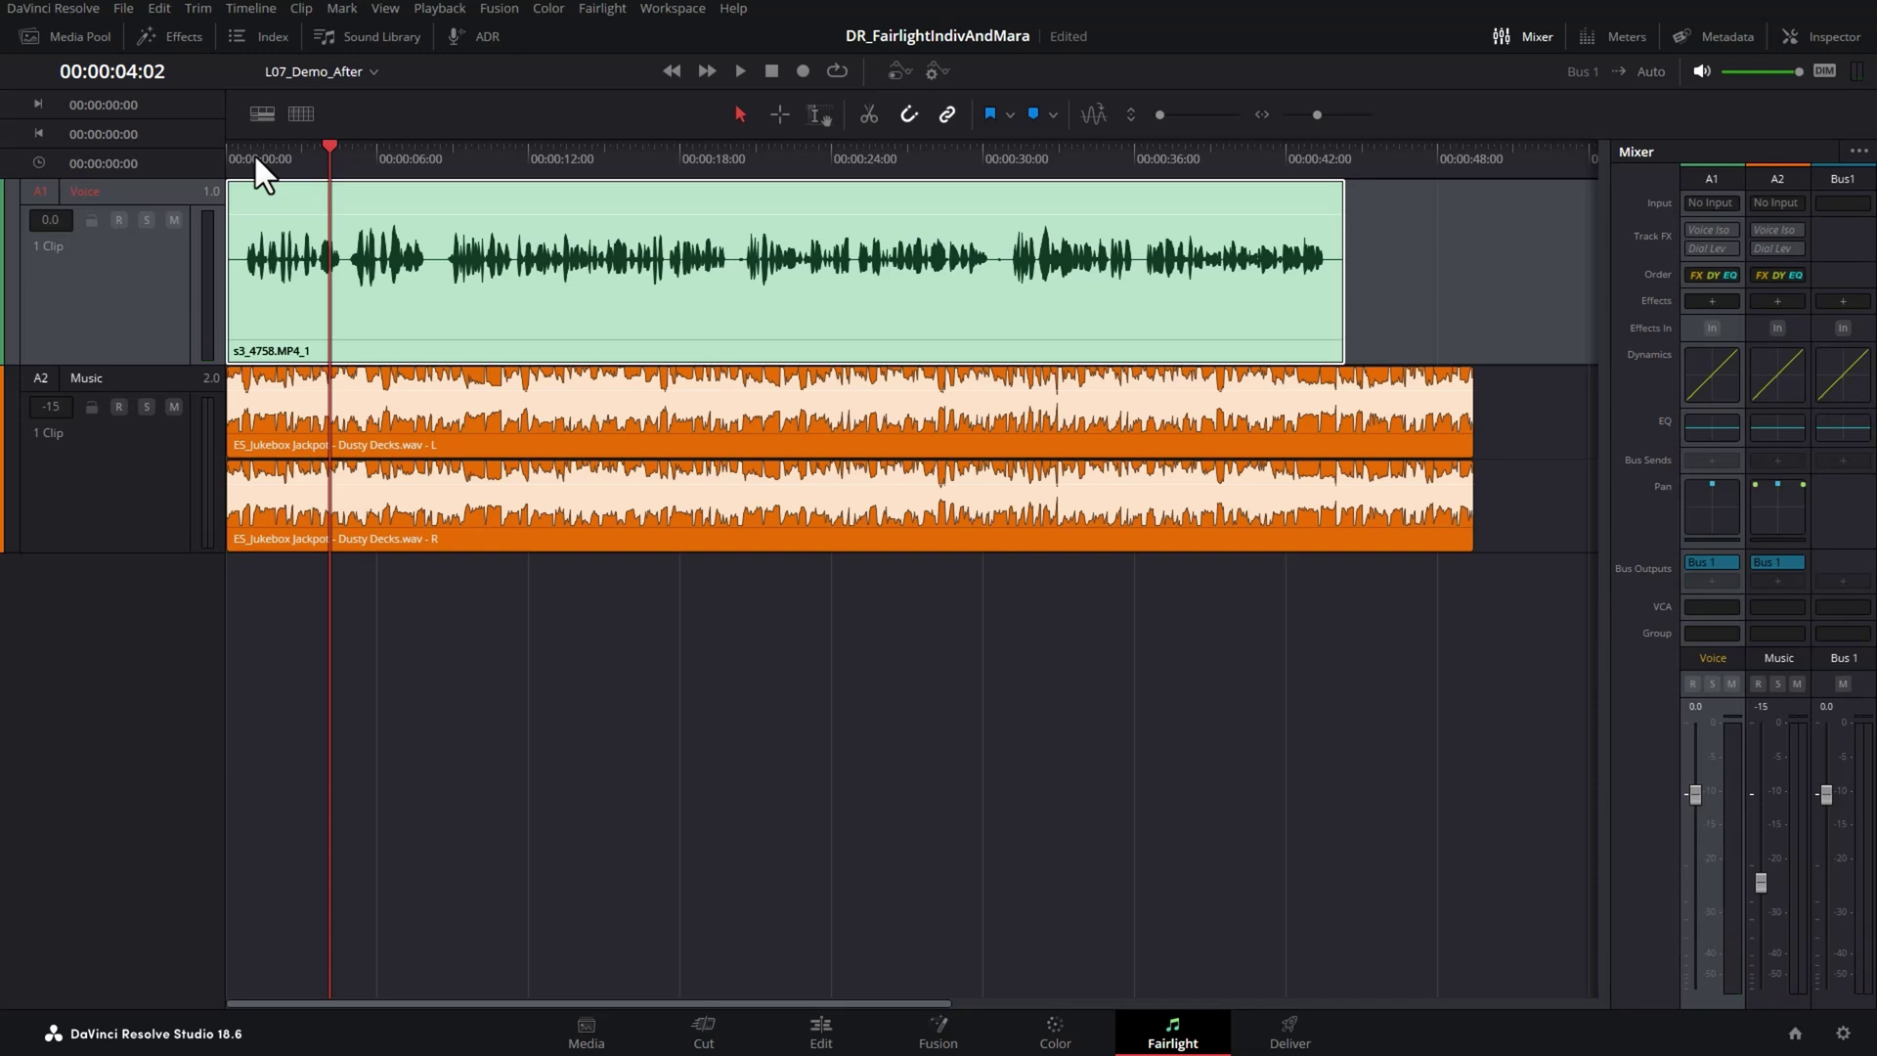
Manually duck the music with four volume keyframes and a lowered dip, then audition it
{"action": "scroll", "coordinate": [254, 153], "scroll_direction": "up", "scroll_amount": 3}
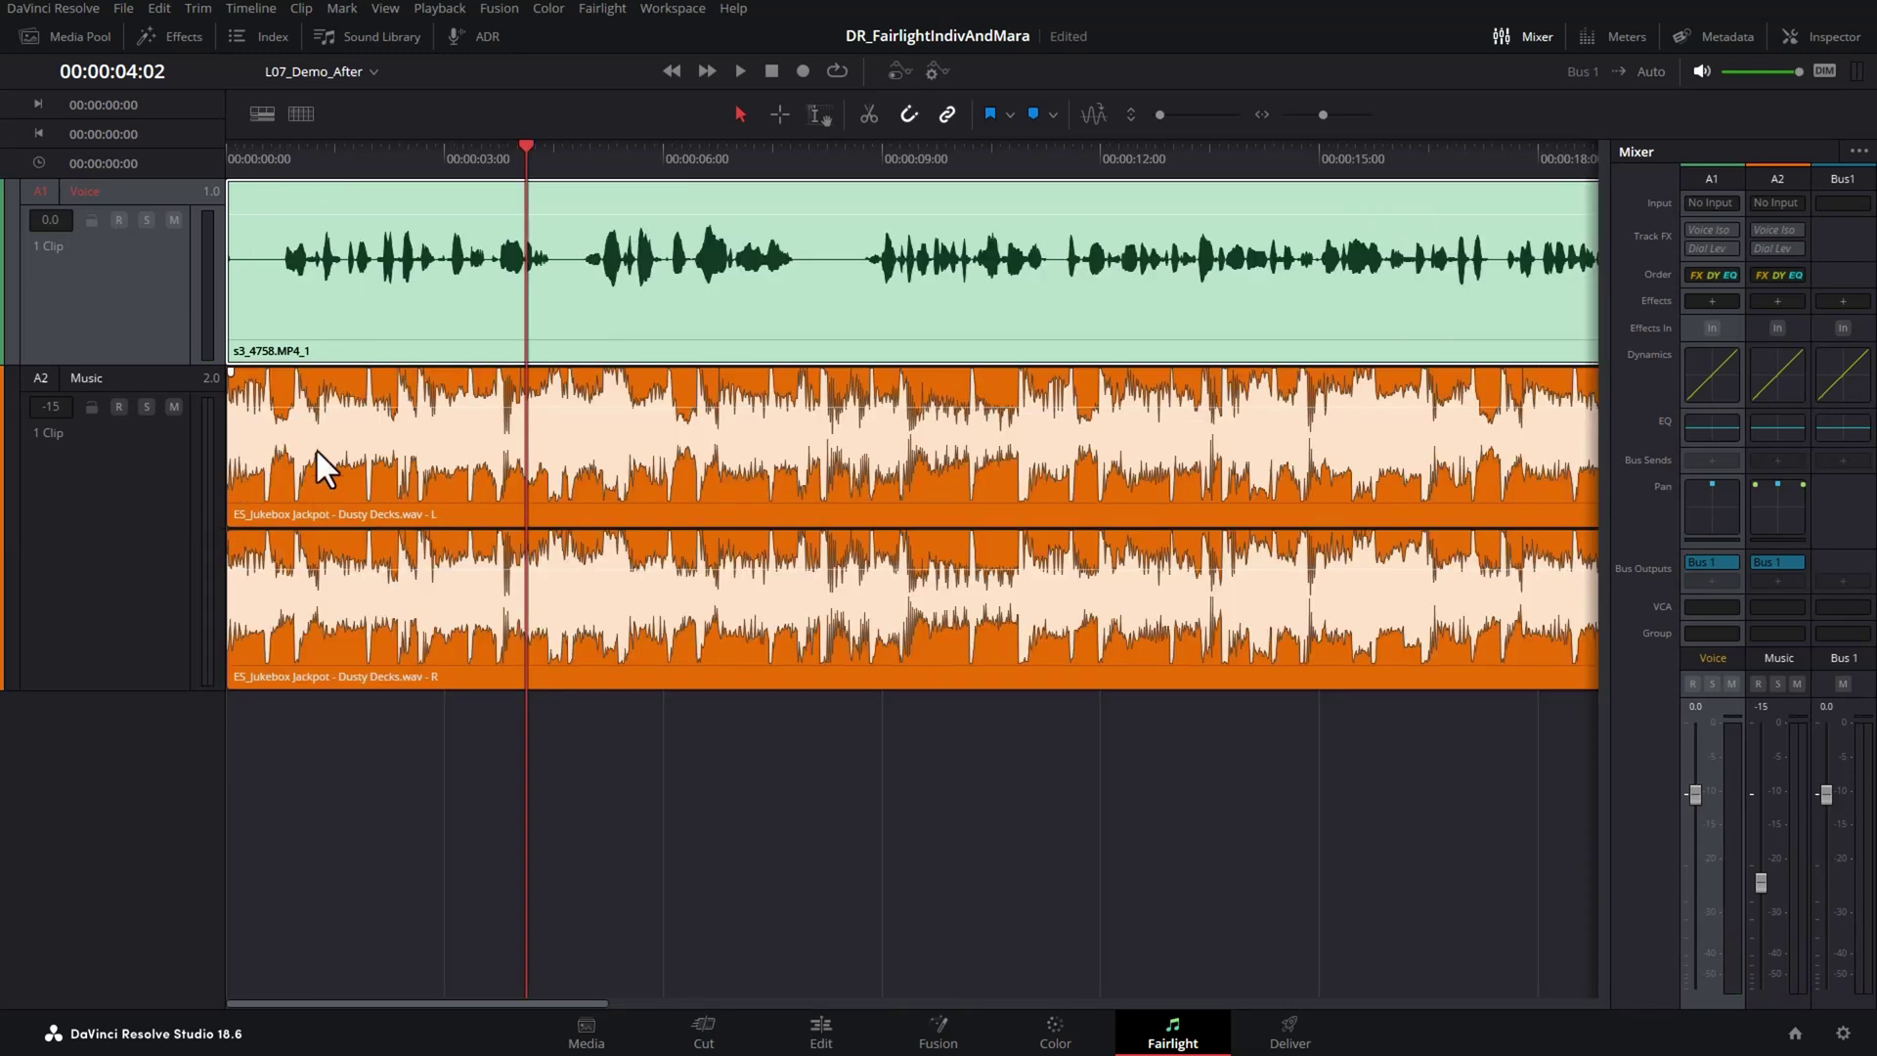
{"action": "left_click", "coordinate": [305, 381]}
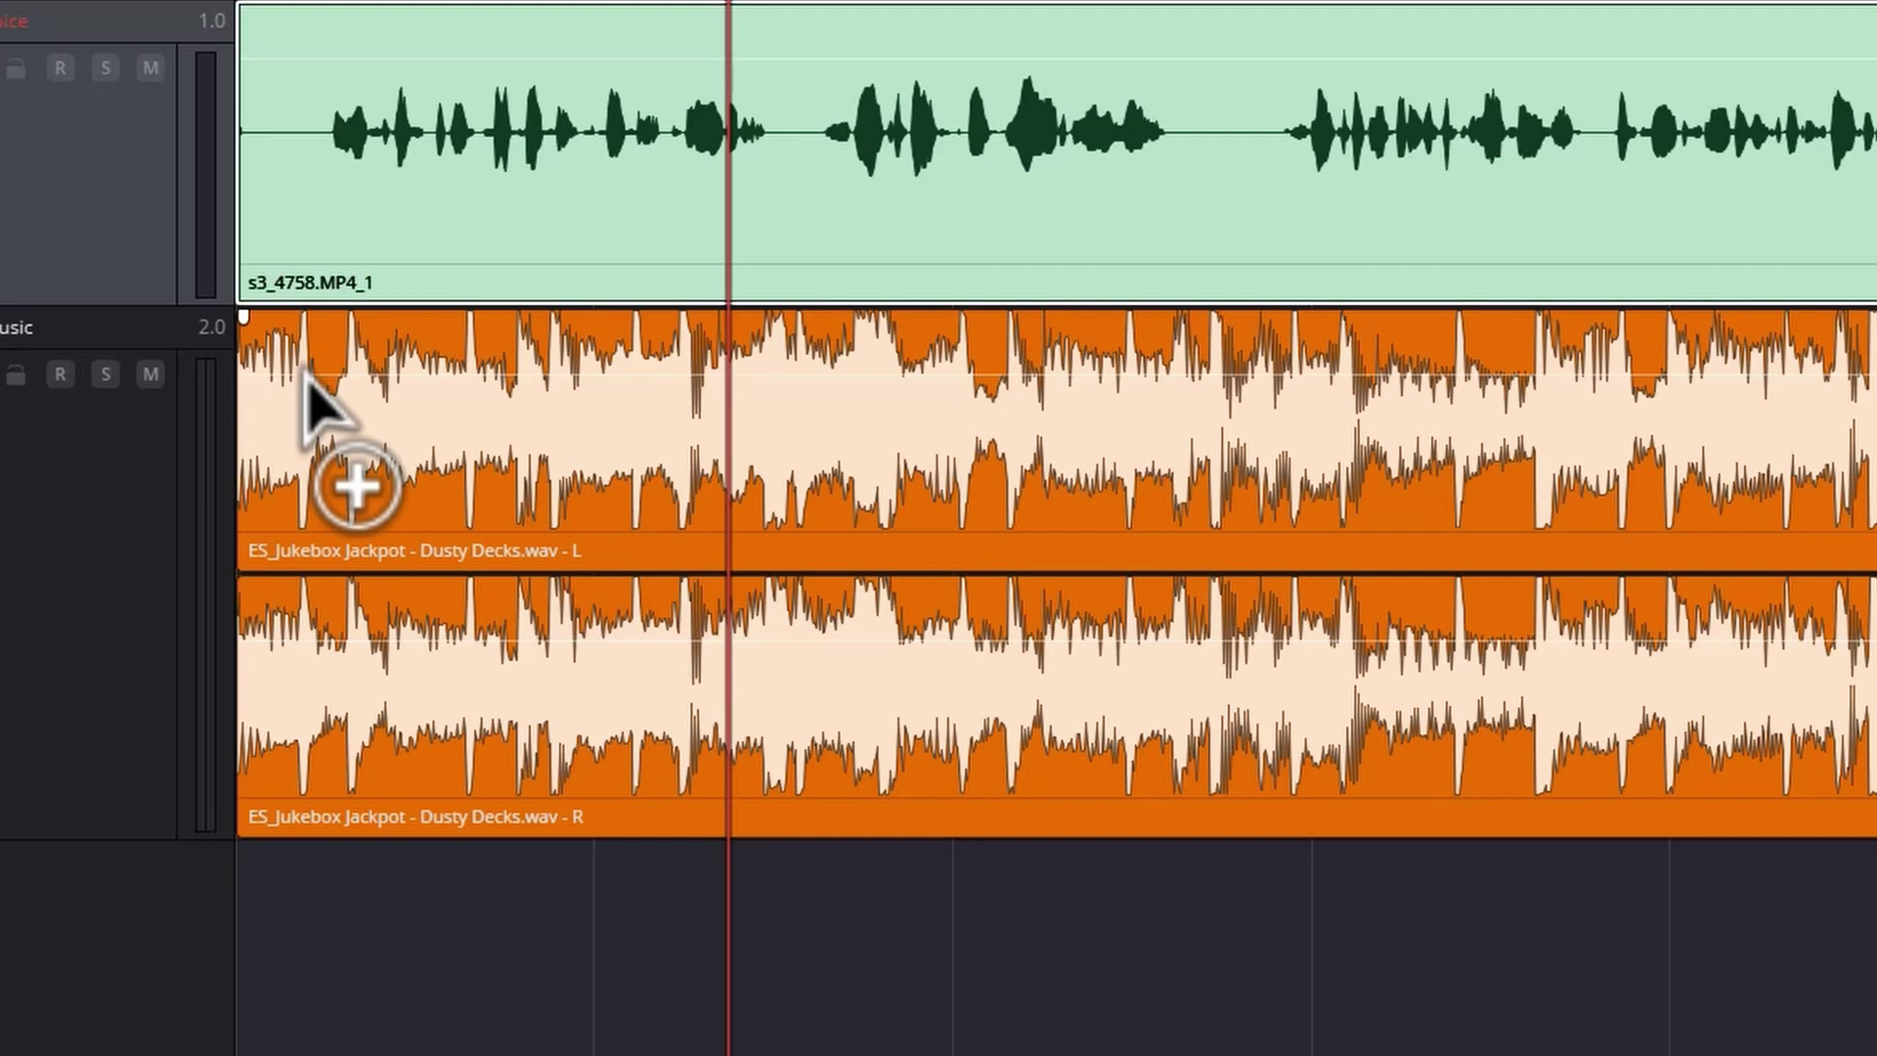
{"action": "left_click", "coordinate": [345, 375], "text": "alt"}
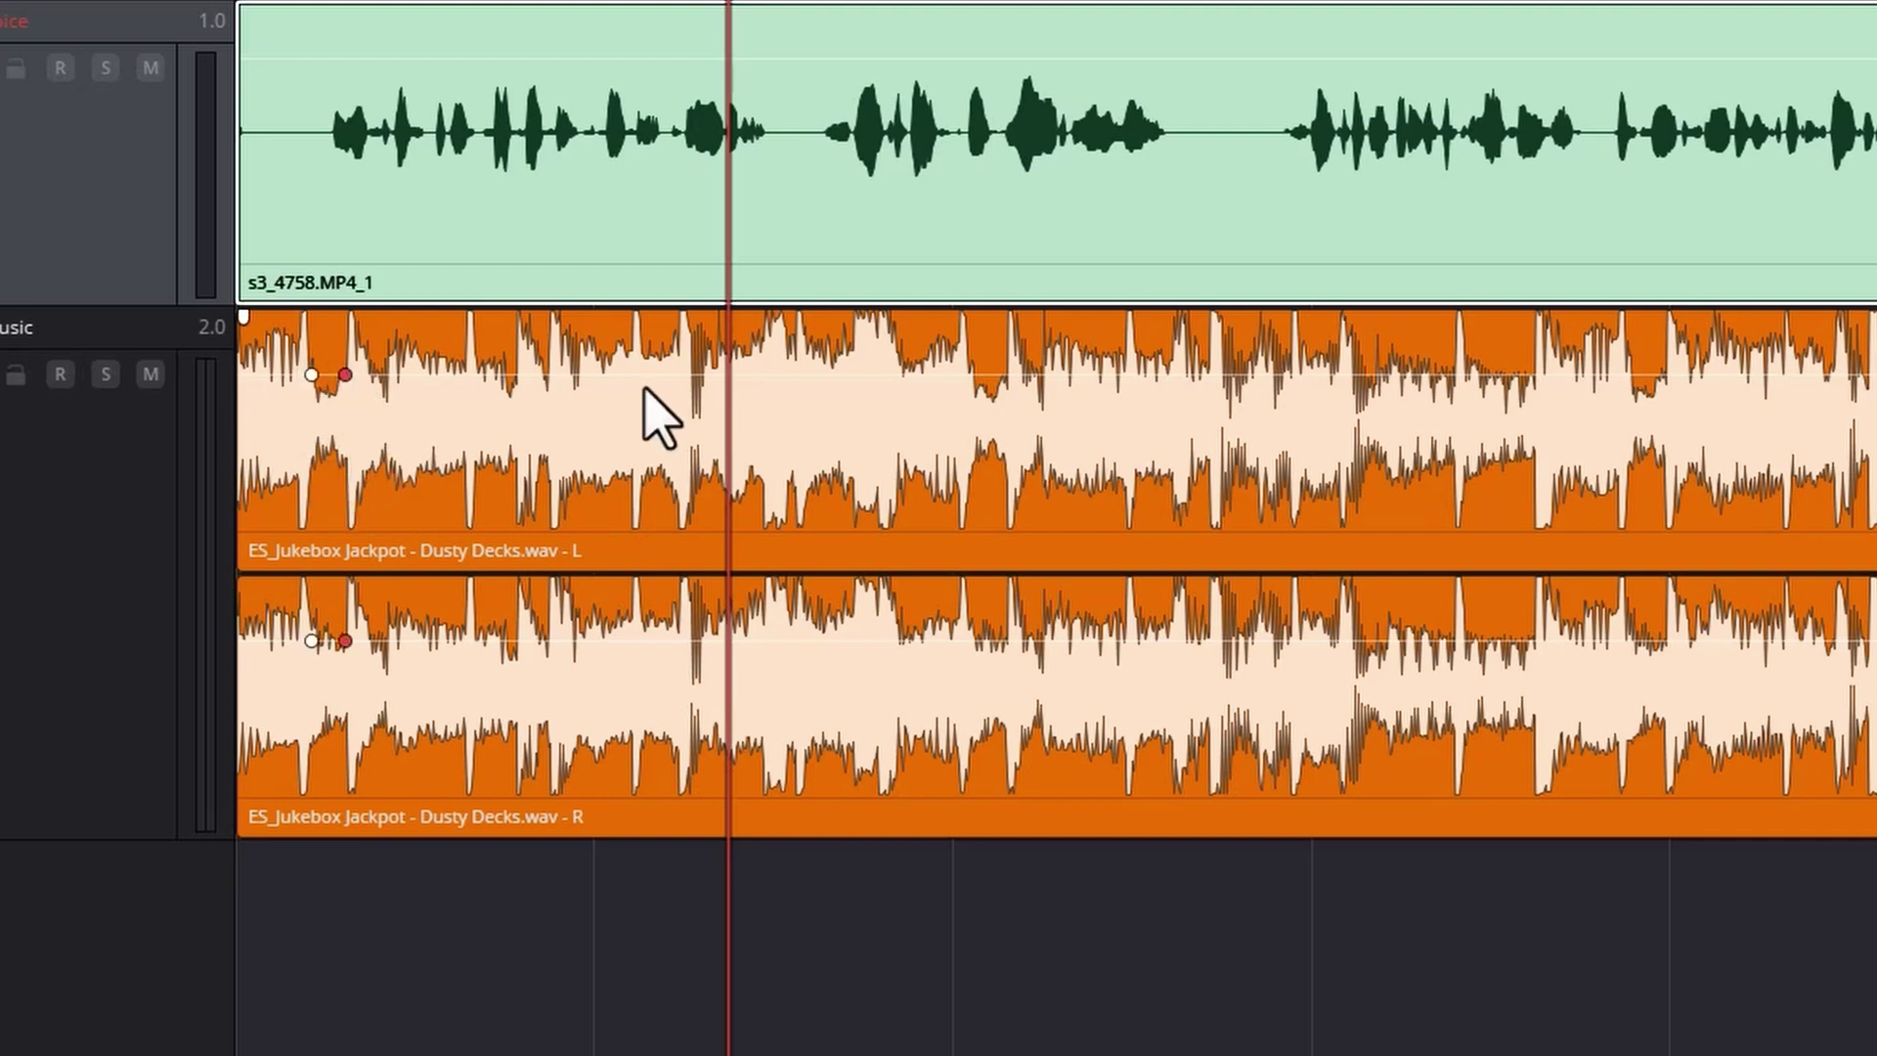
{"action": "left_click", "coordinate": [775, 375], "text": "alt"}
{"action": "left_click", "coordinate": [751, 374], "text": "alt"}
{"action": "left_click_drag", "start_coordinate": [746, 374], "coordinate": [515, 359]}
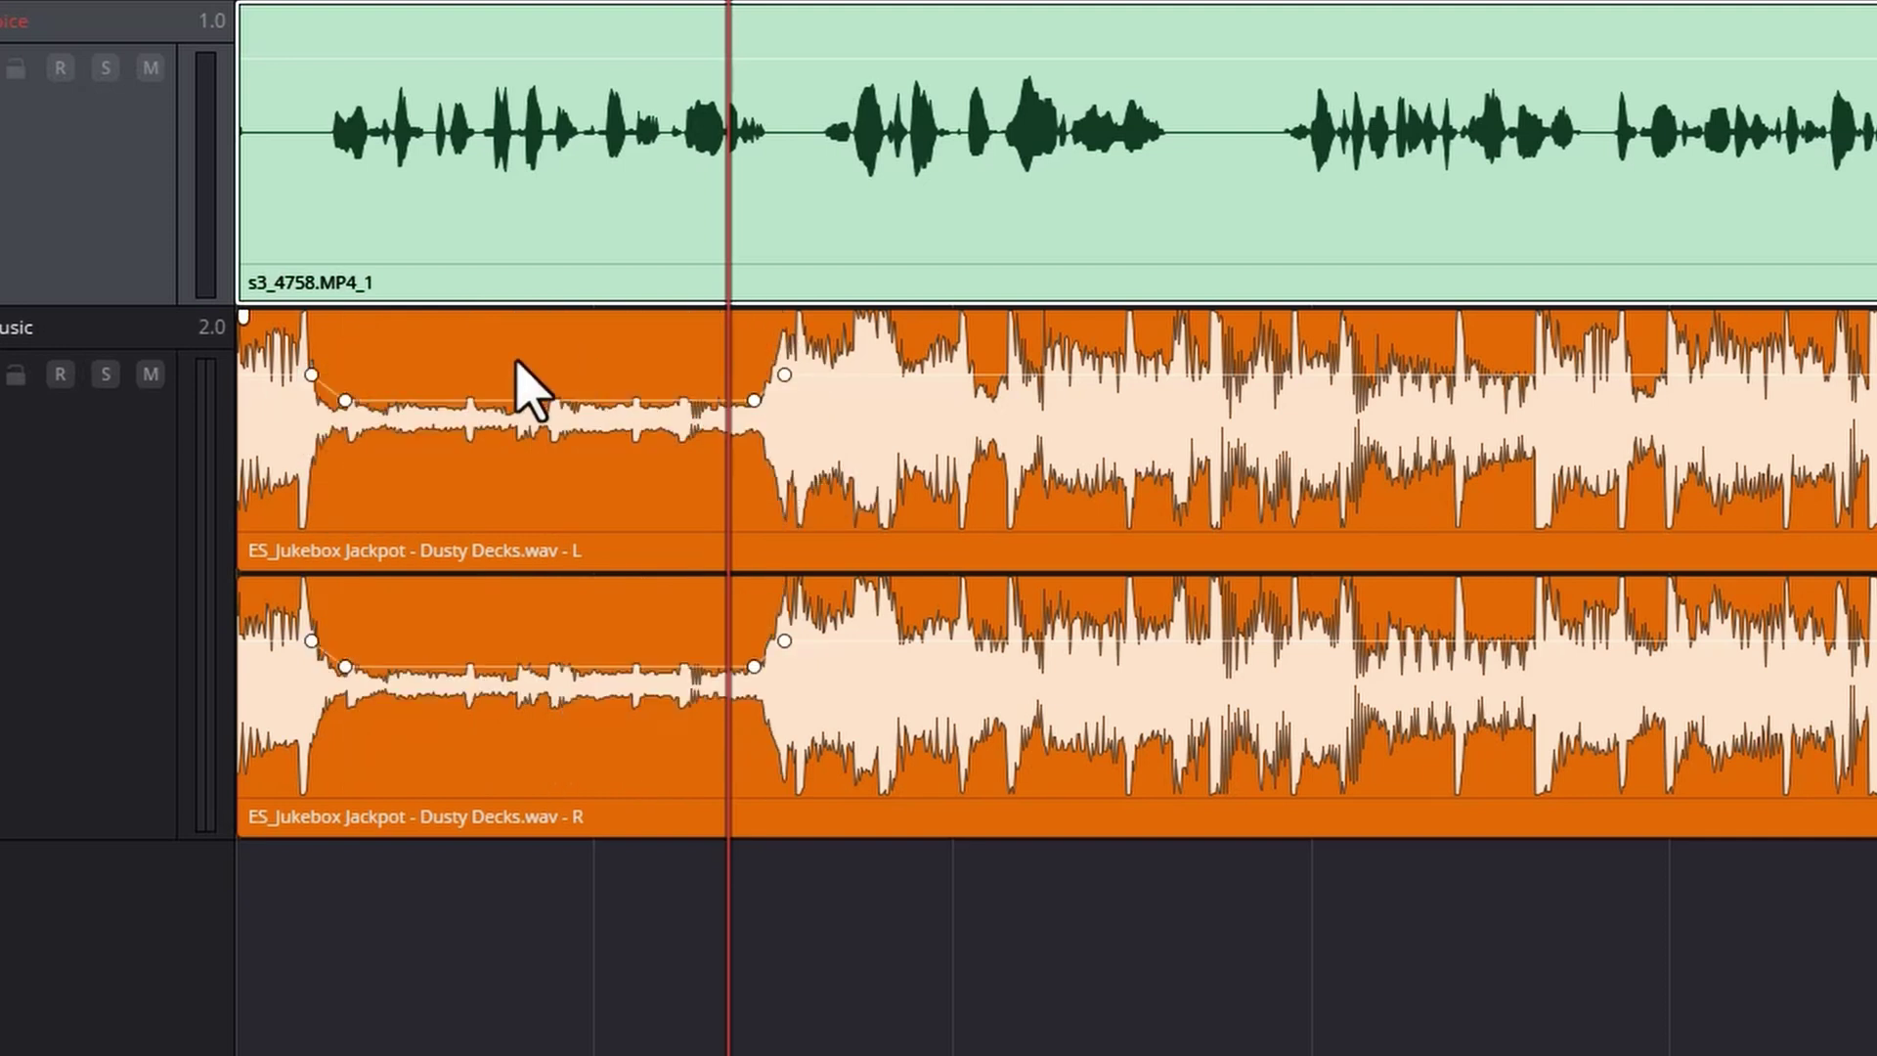
{"action": "left_click", "coordinate": [274, 3]}
{"action": "key", "text": "space"}
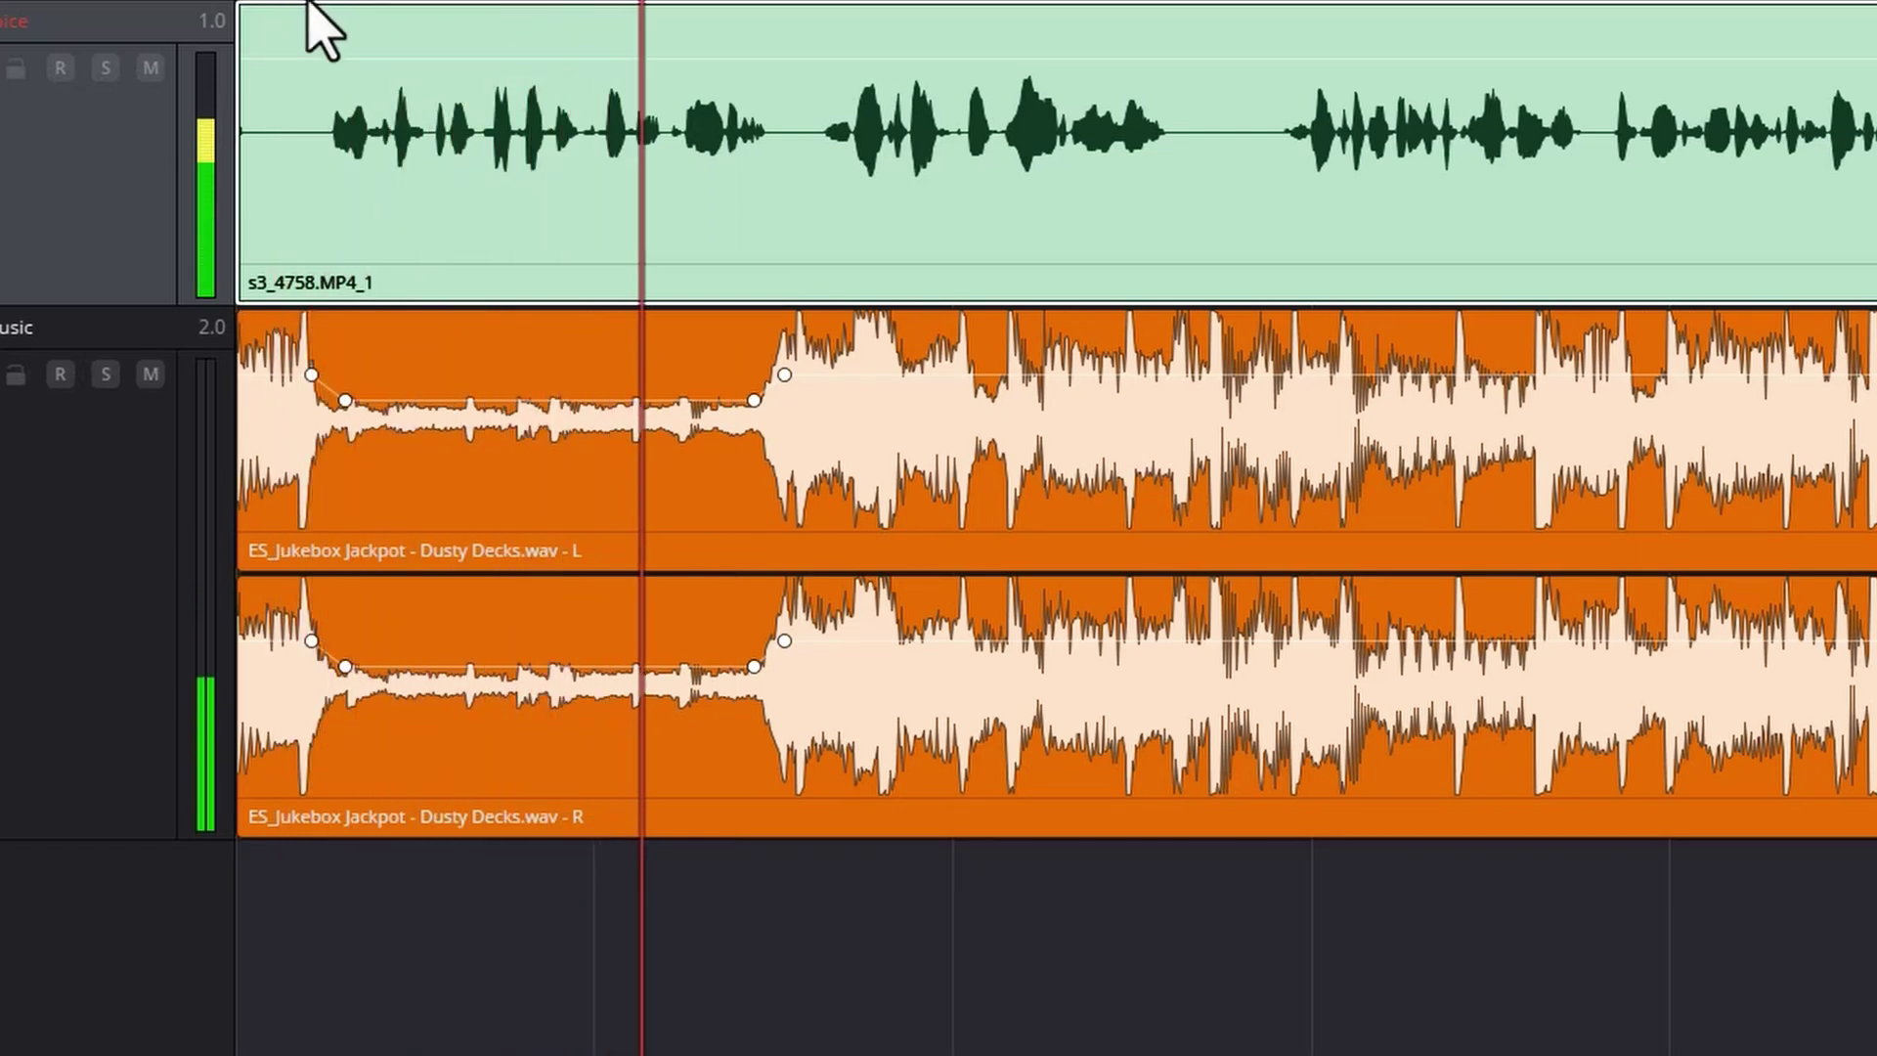
{"action": "key", "text": "space"}
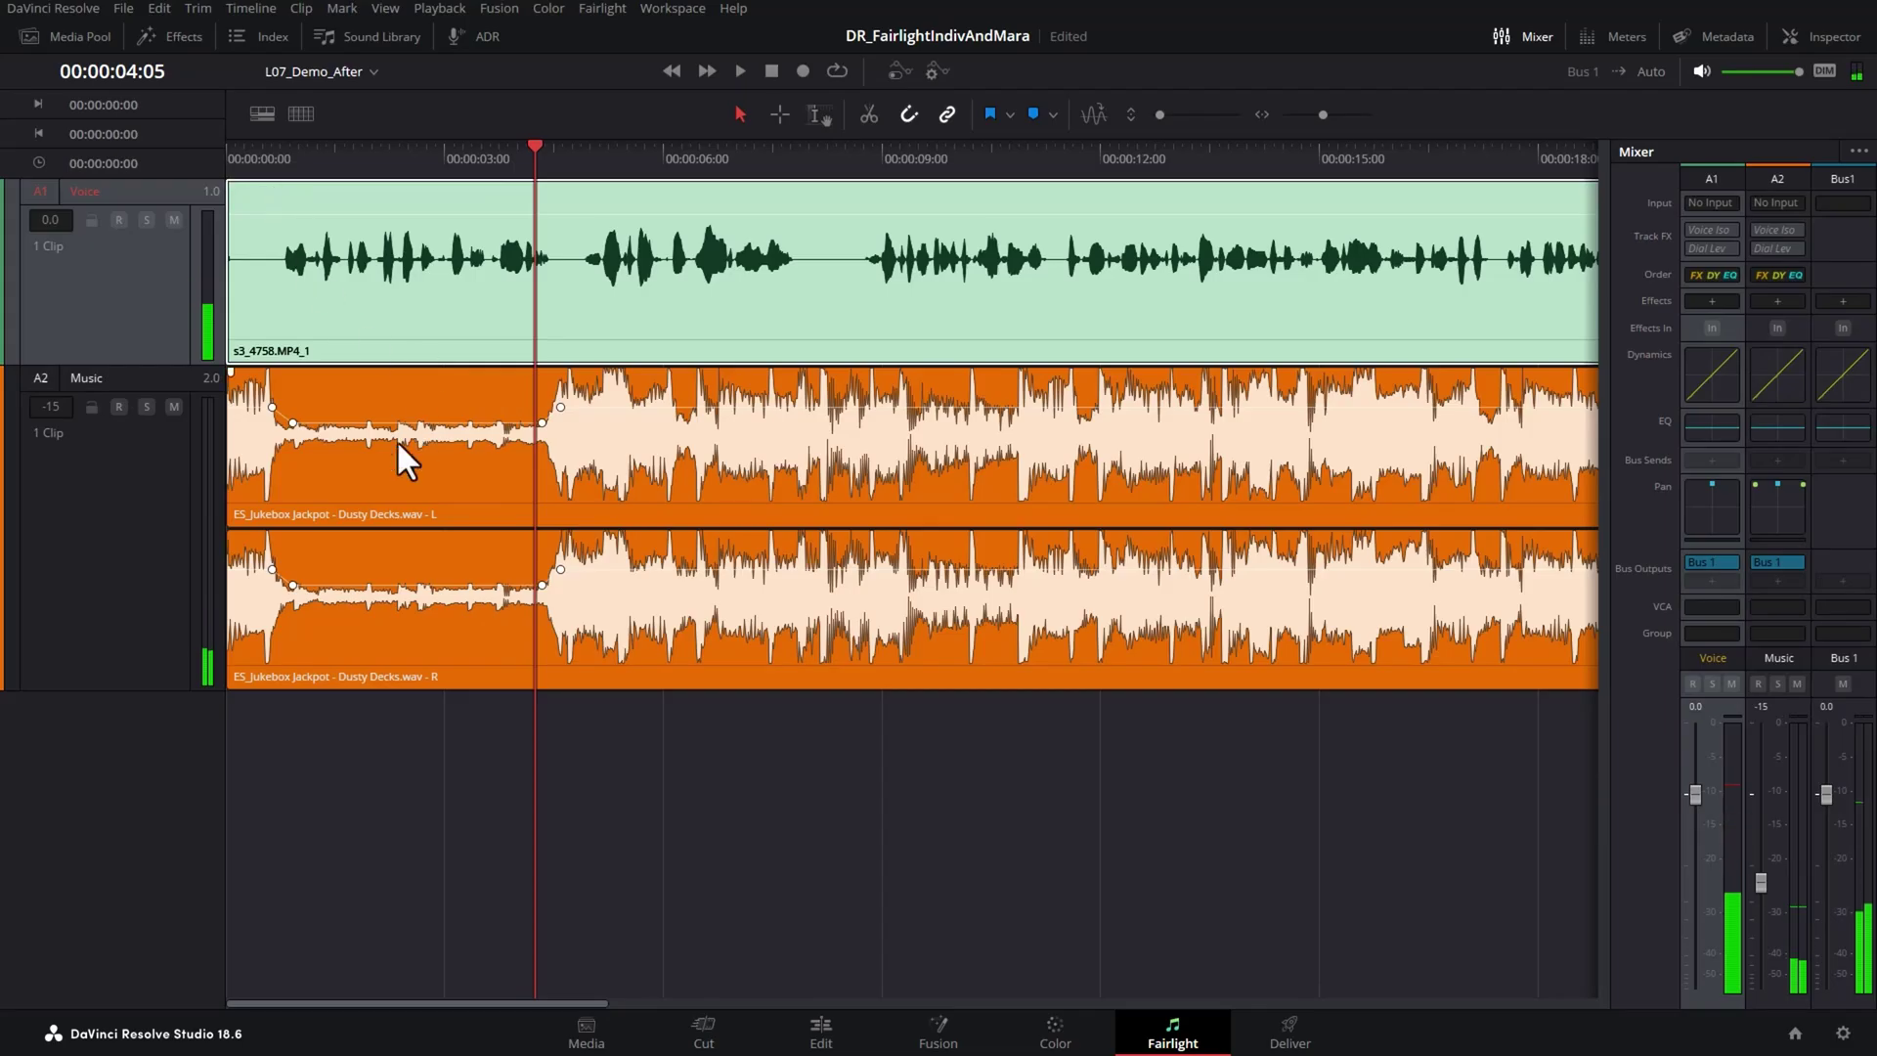
Undo the manual volume dip and keyframes, and zoom out to show whole clips
{"action": "left_click", "coordinate": [407, 399]}
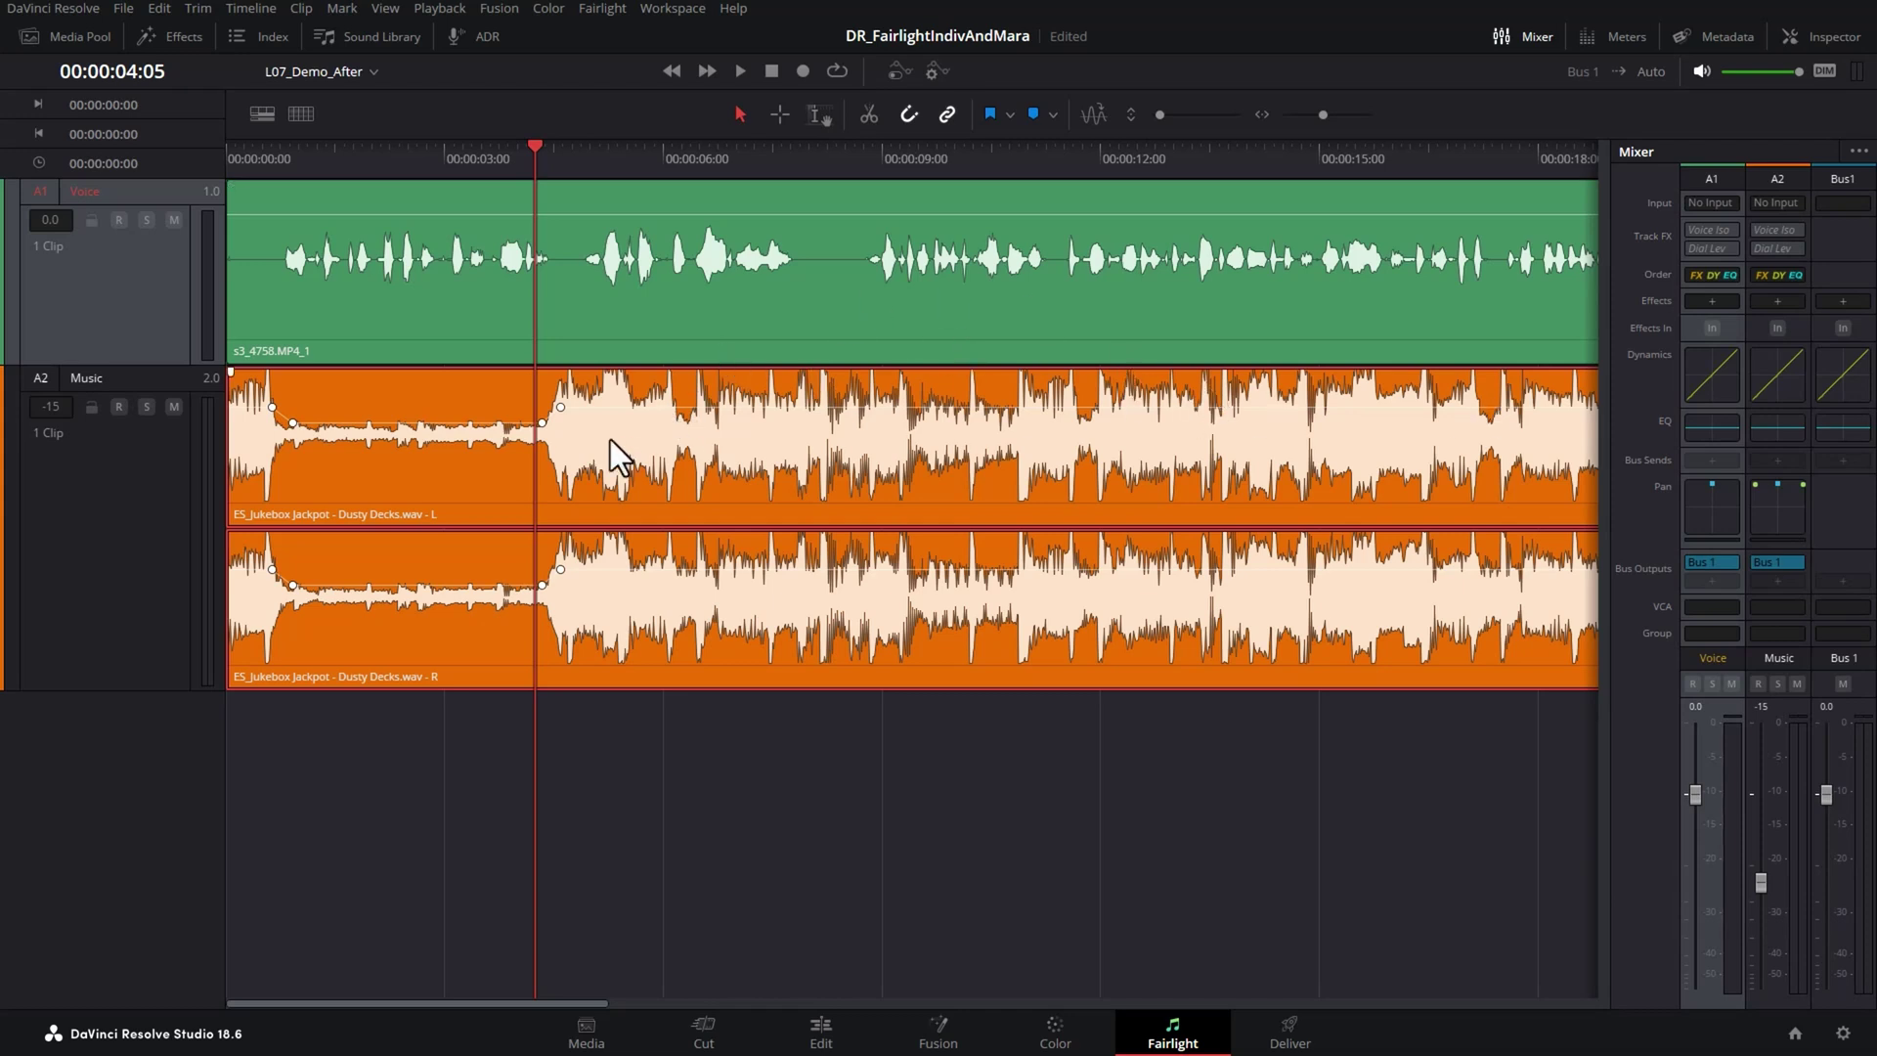
{"action": "key", "text": "ctrl+z"}
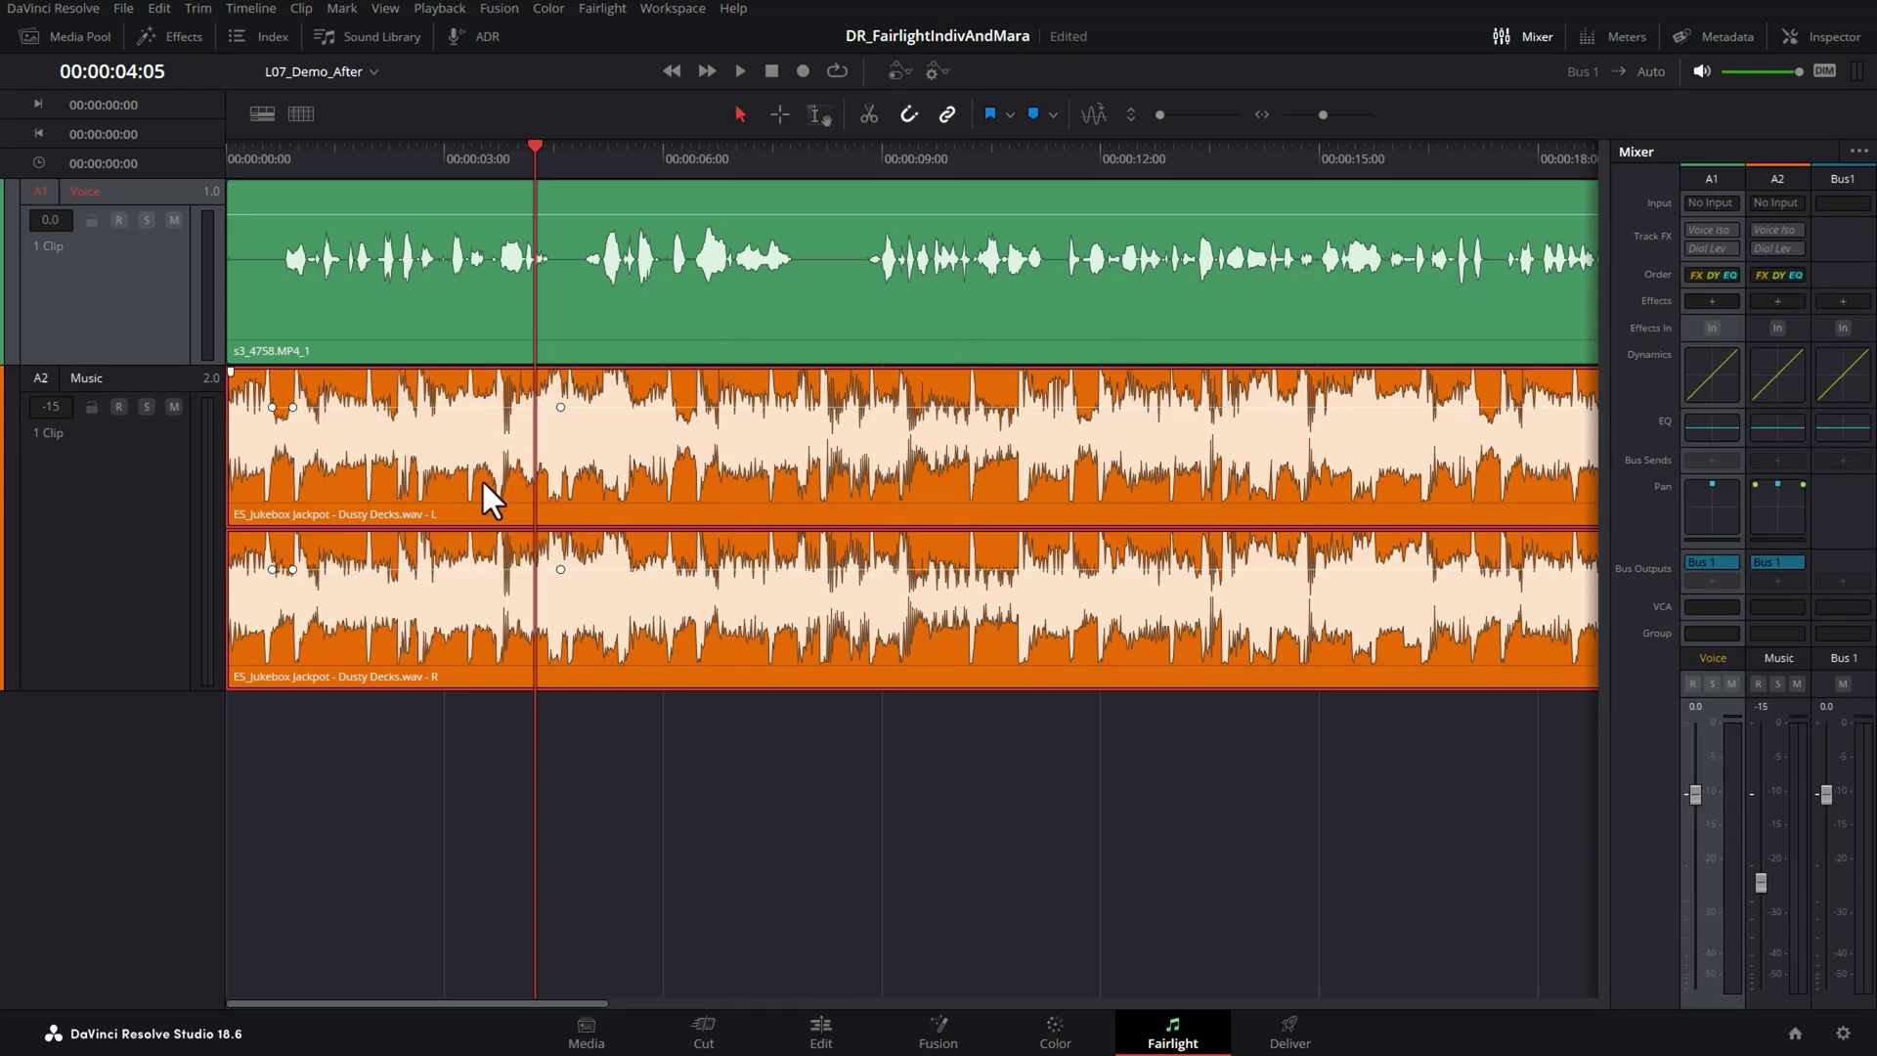
{"action": "key", "text": "ctrl+z"}
{"action": "key", "text": "ctrl+z"}
{"action": "key", "text": "ctrl+minus"}
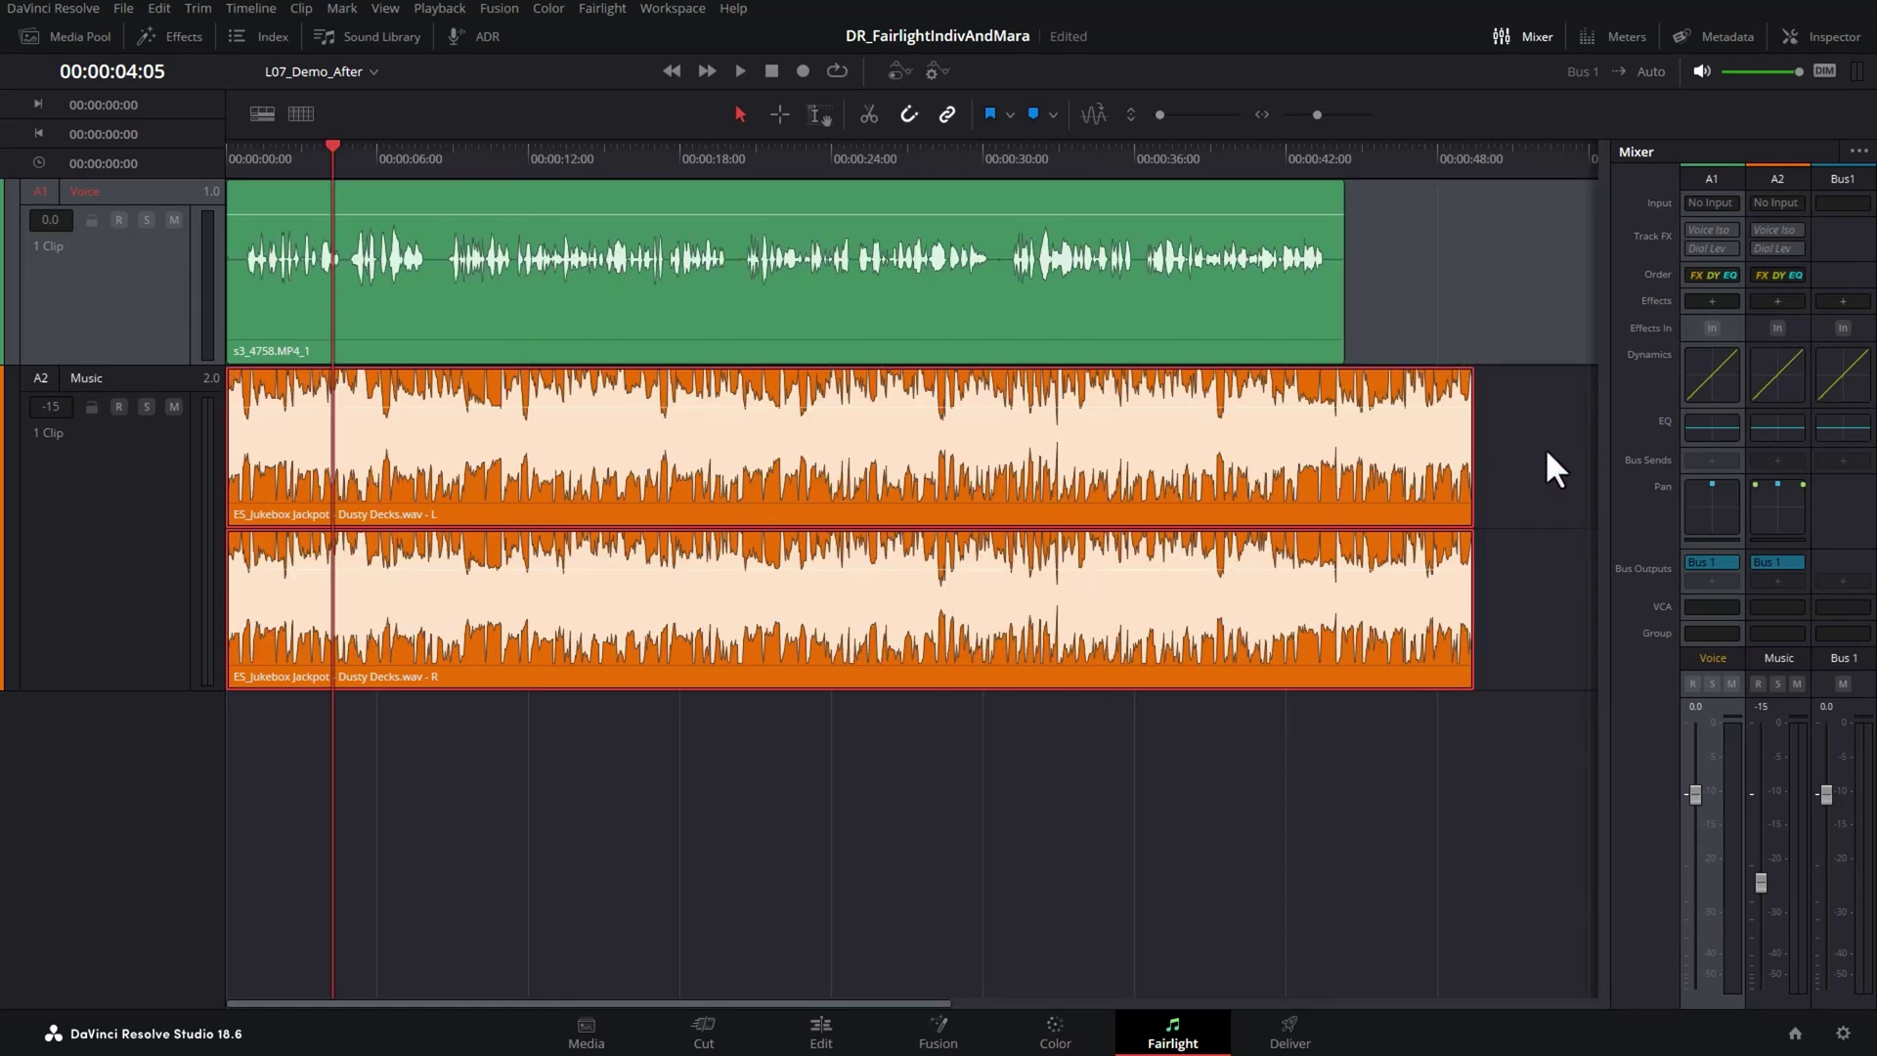
Enable the Voice track's Sidechain Send and show the Sidechain bus dynamics in the widened Mixer
{"action": "double_click", "coordinate": [1708, 374]}
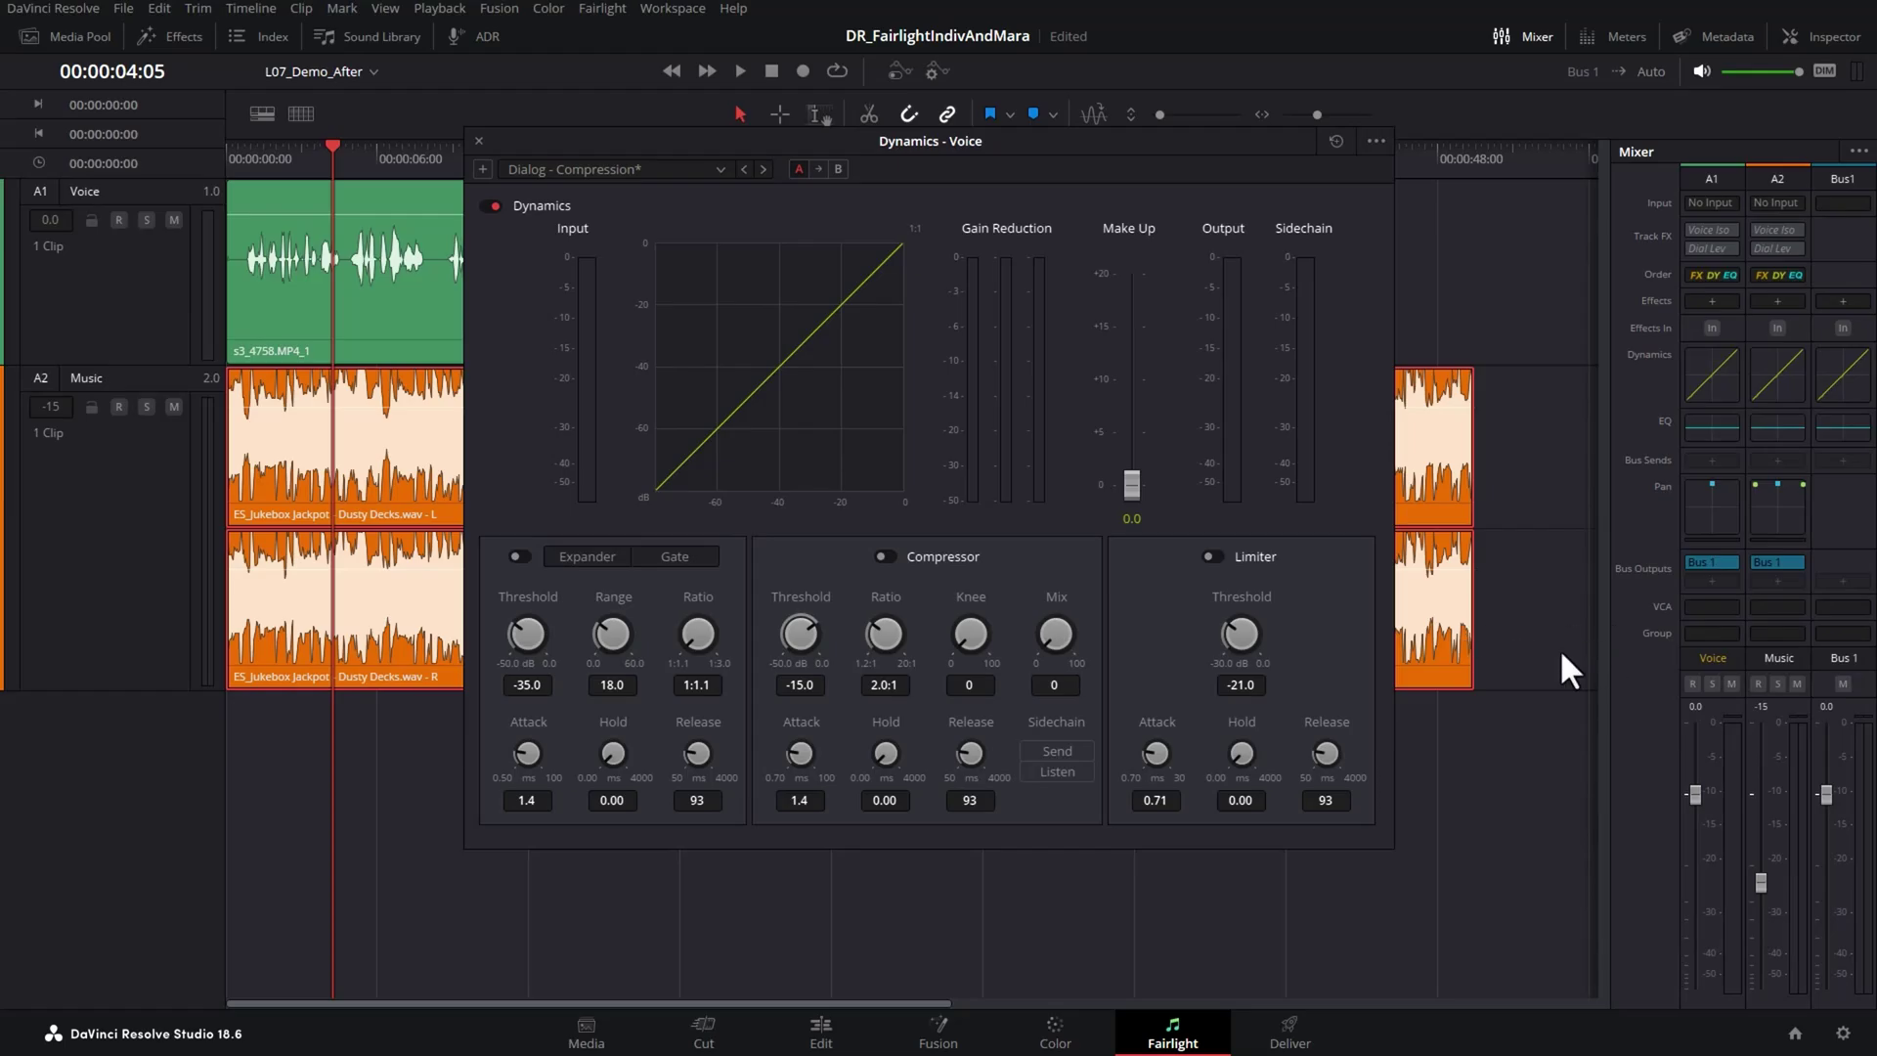
{"action": "left_click", "coordinate": [1057, 751]}
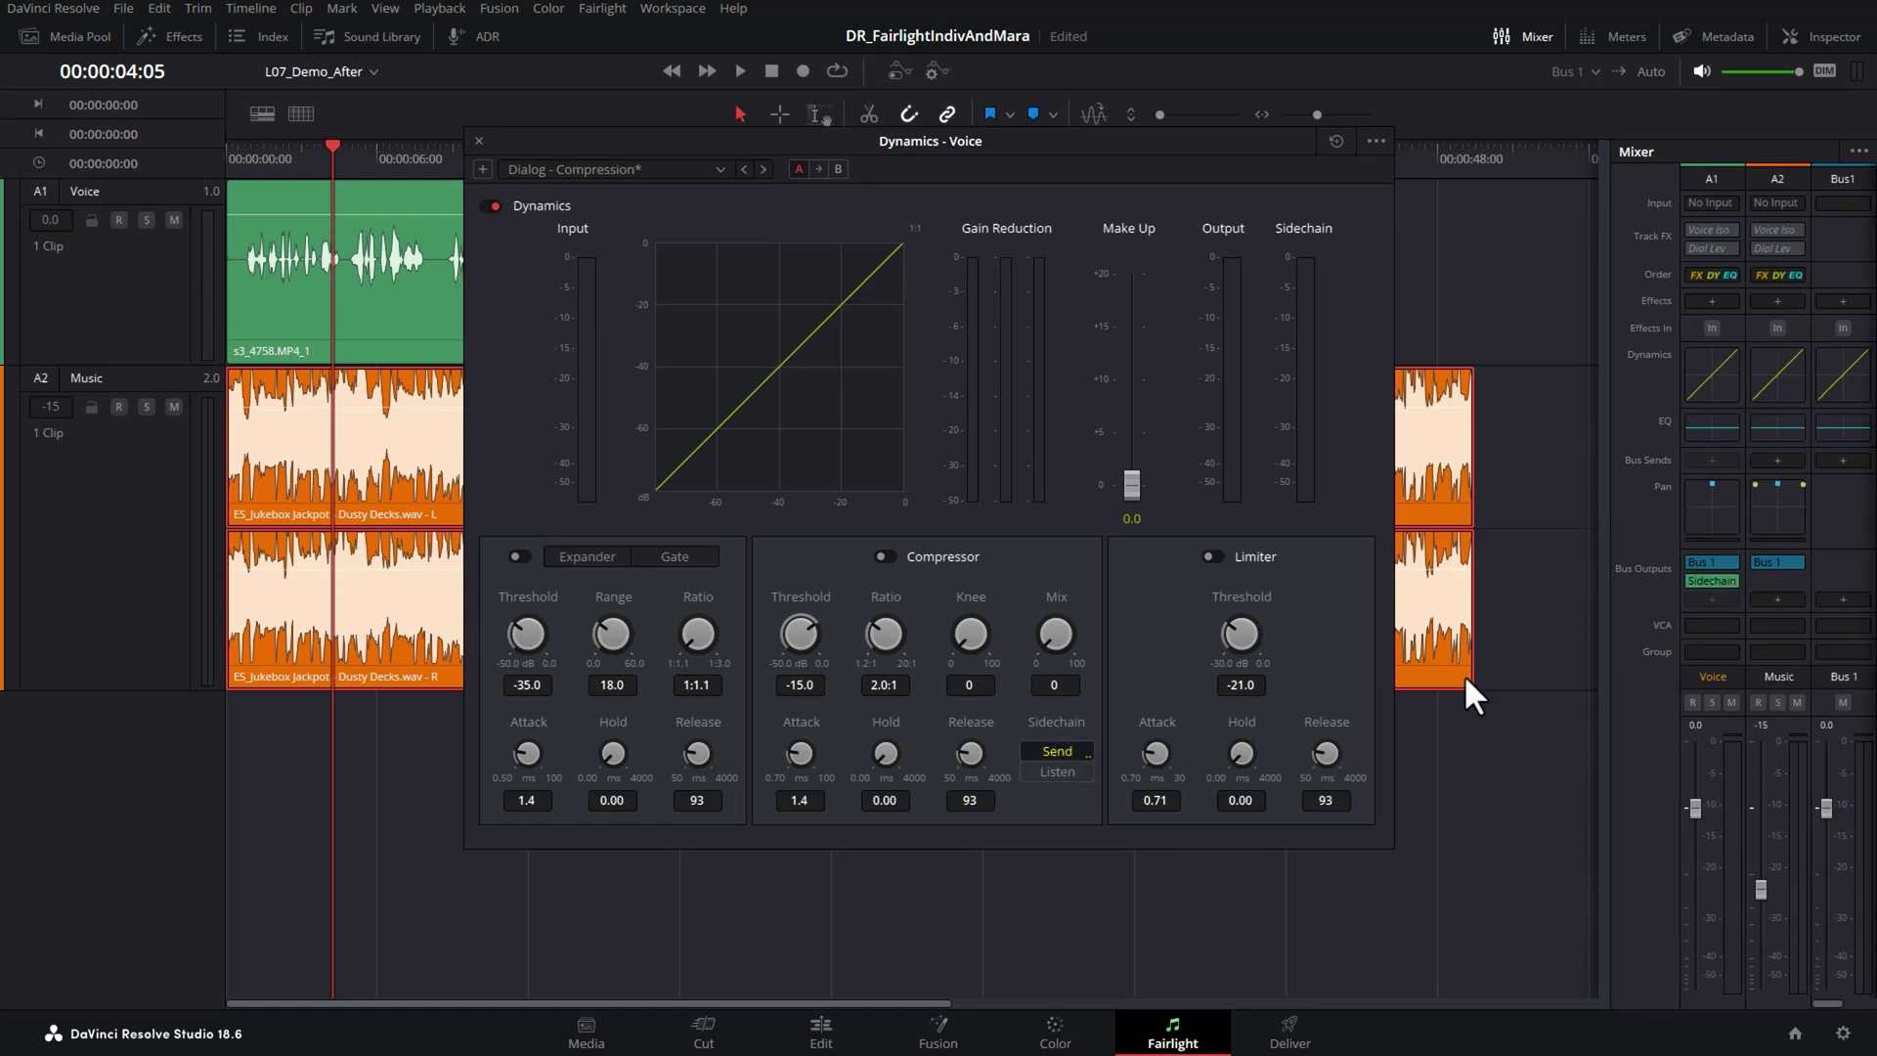
{"action": "left_click_drag", "start_coordinate": [1609, 642], "coordinate": [1491, 641]}
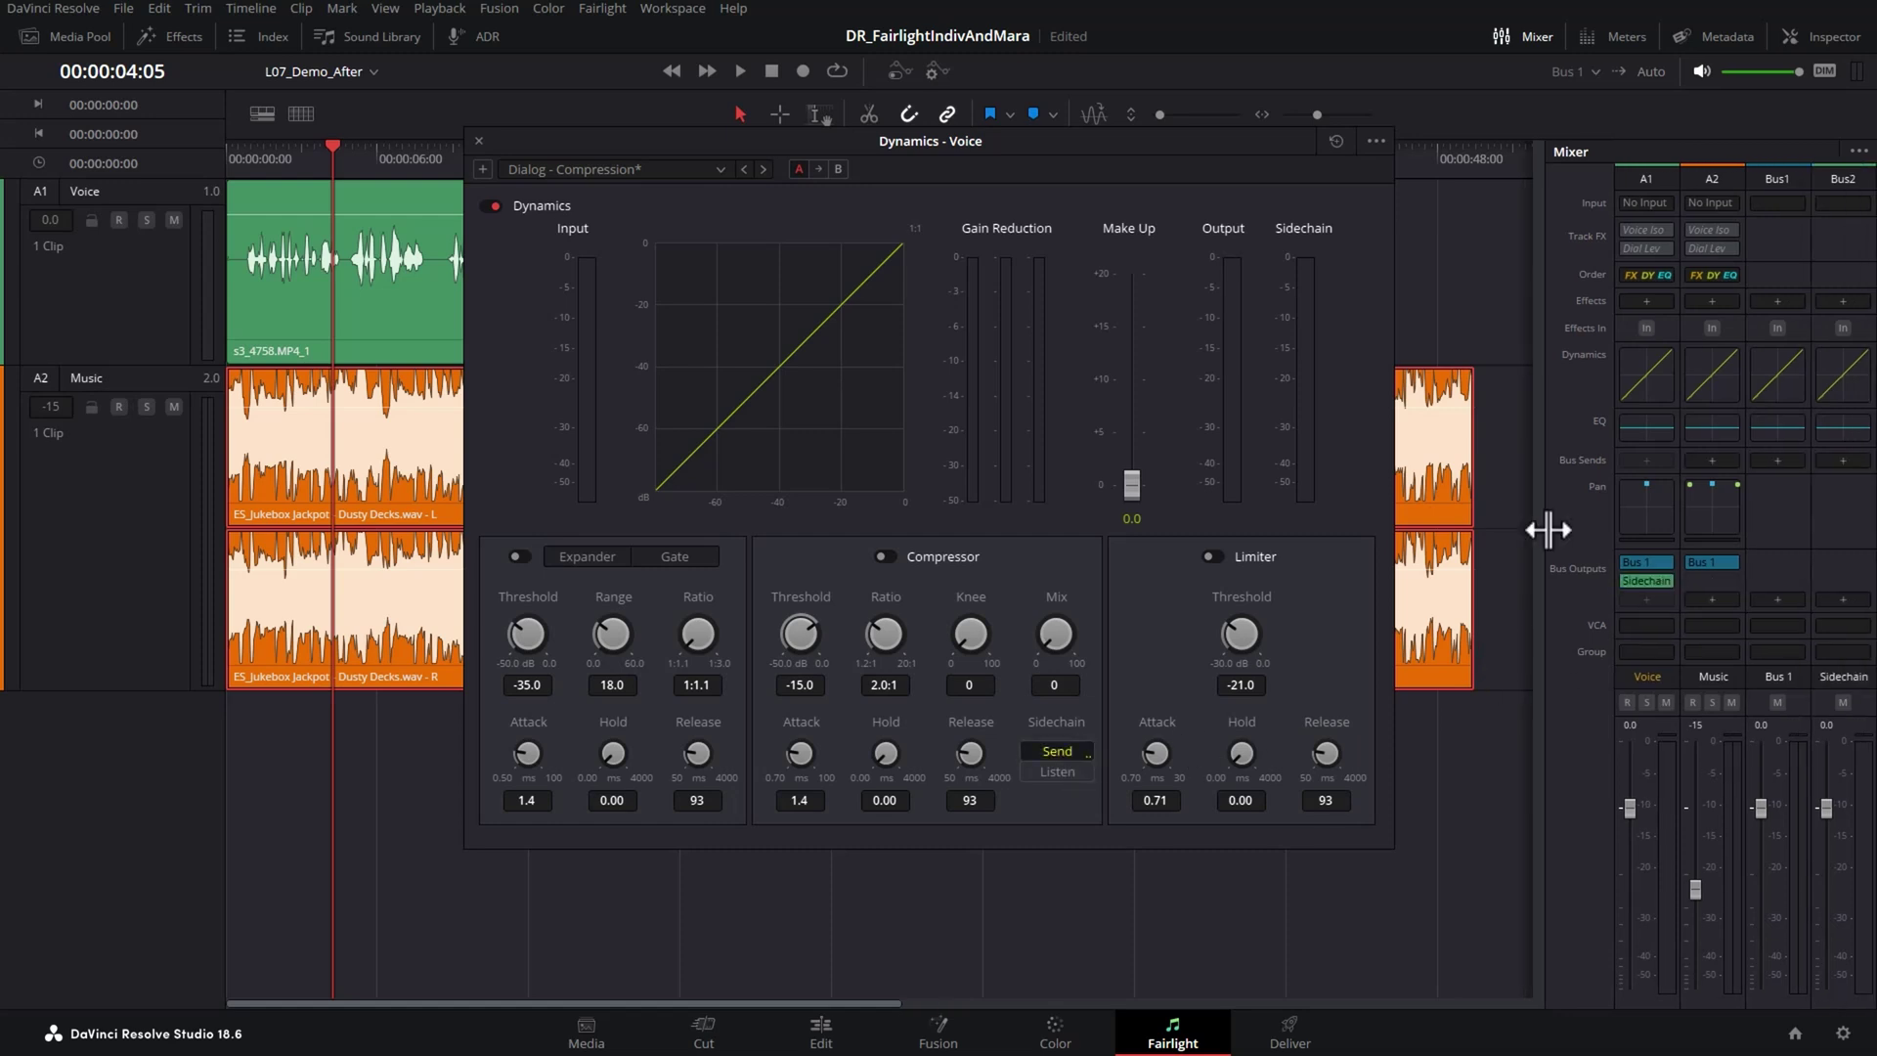
{"action": "left_click", "coordinate": [1836, 176]}
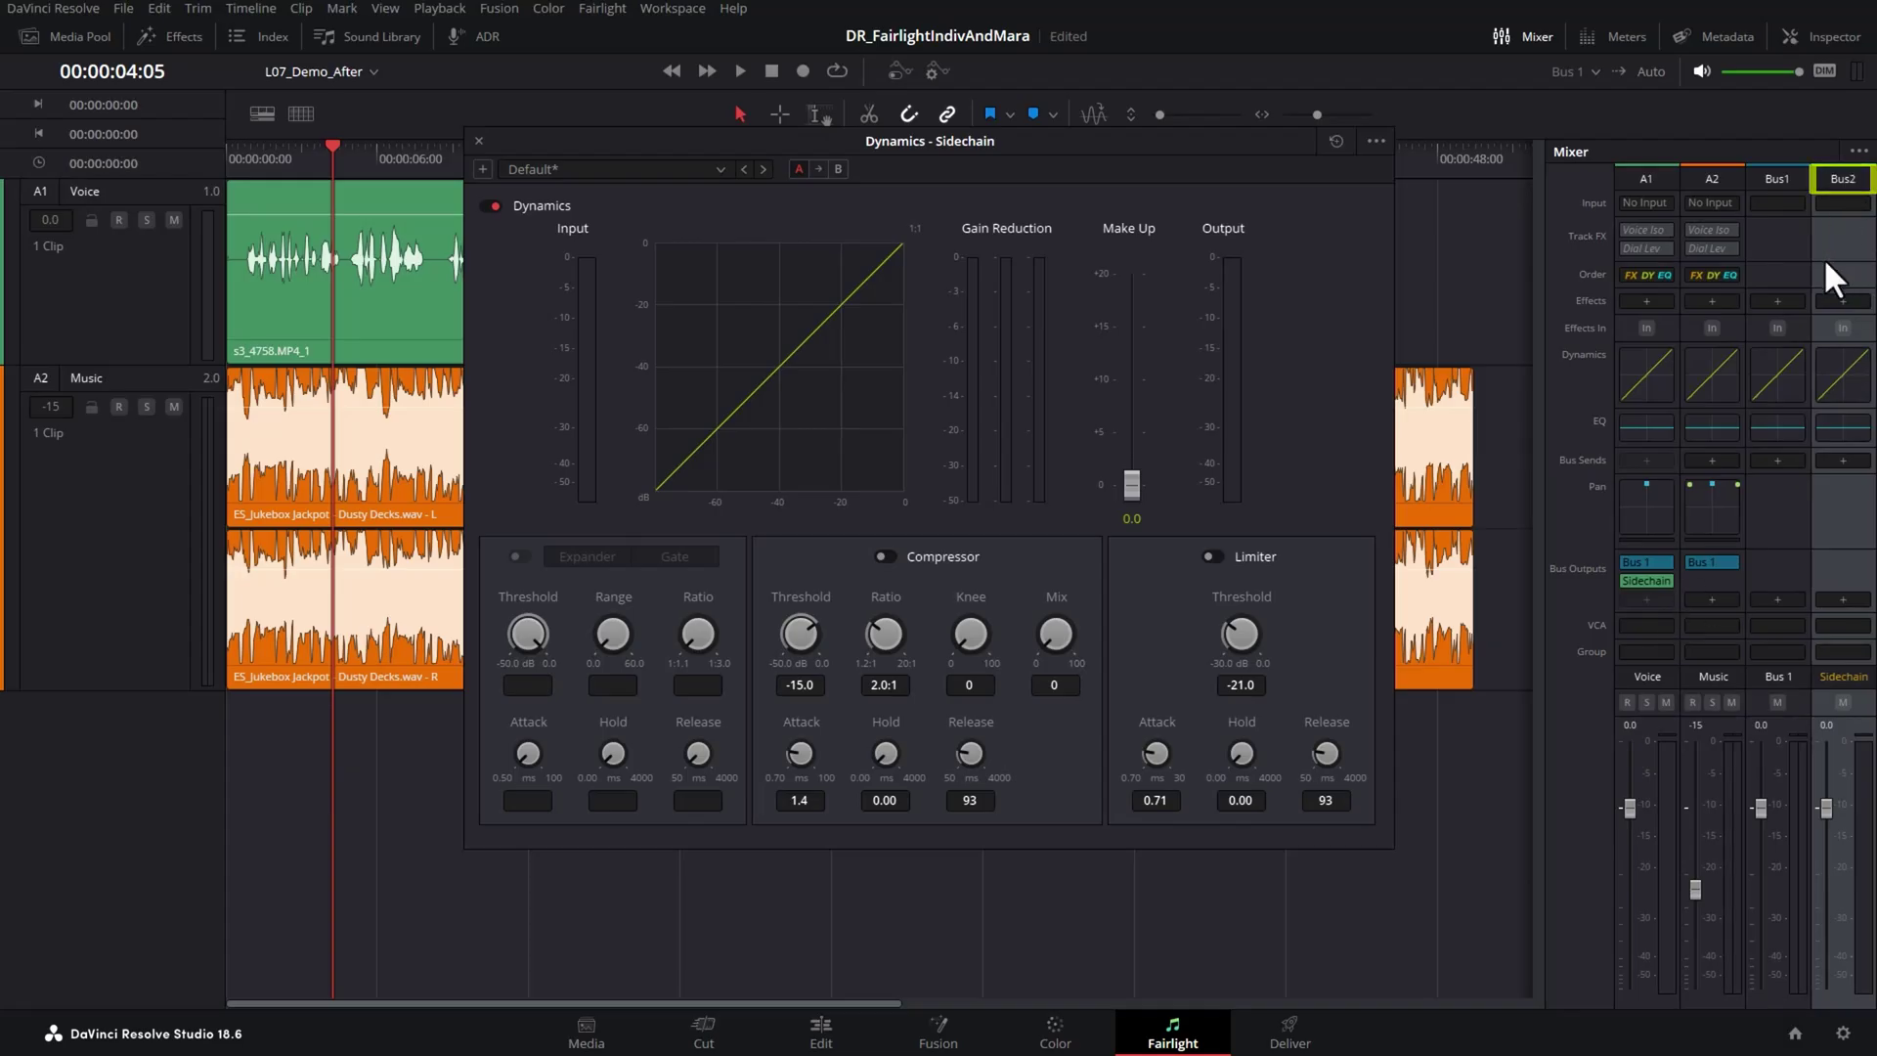
Close the Sidechain dynamics, play the mix from about one second, then open the Music track's dynamics
{"action": "left_click", "coordinate": [478, 141]}
{"action": "left_click", "coordinate": [261, 153]}
{"action": "key", "text": "space"}
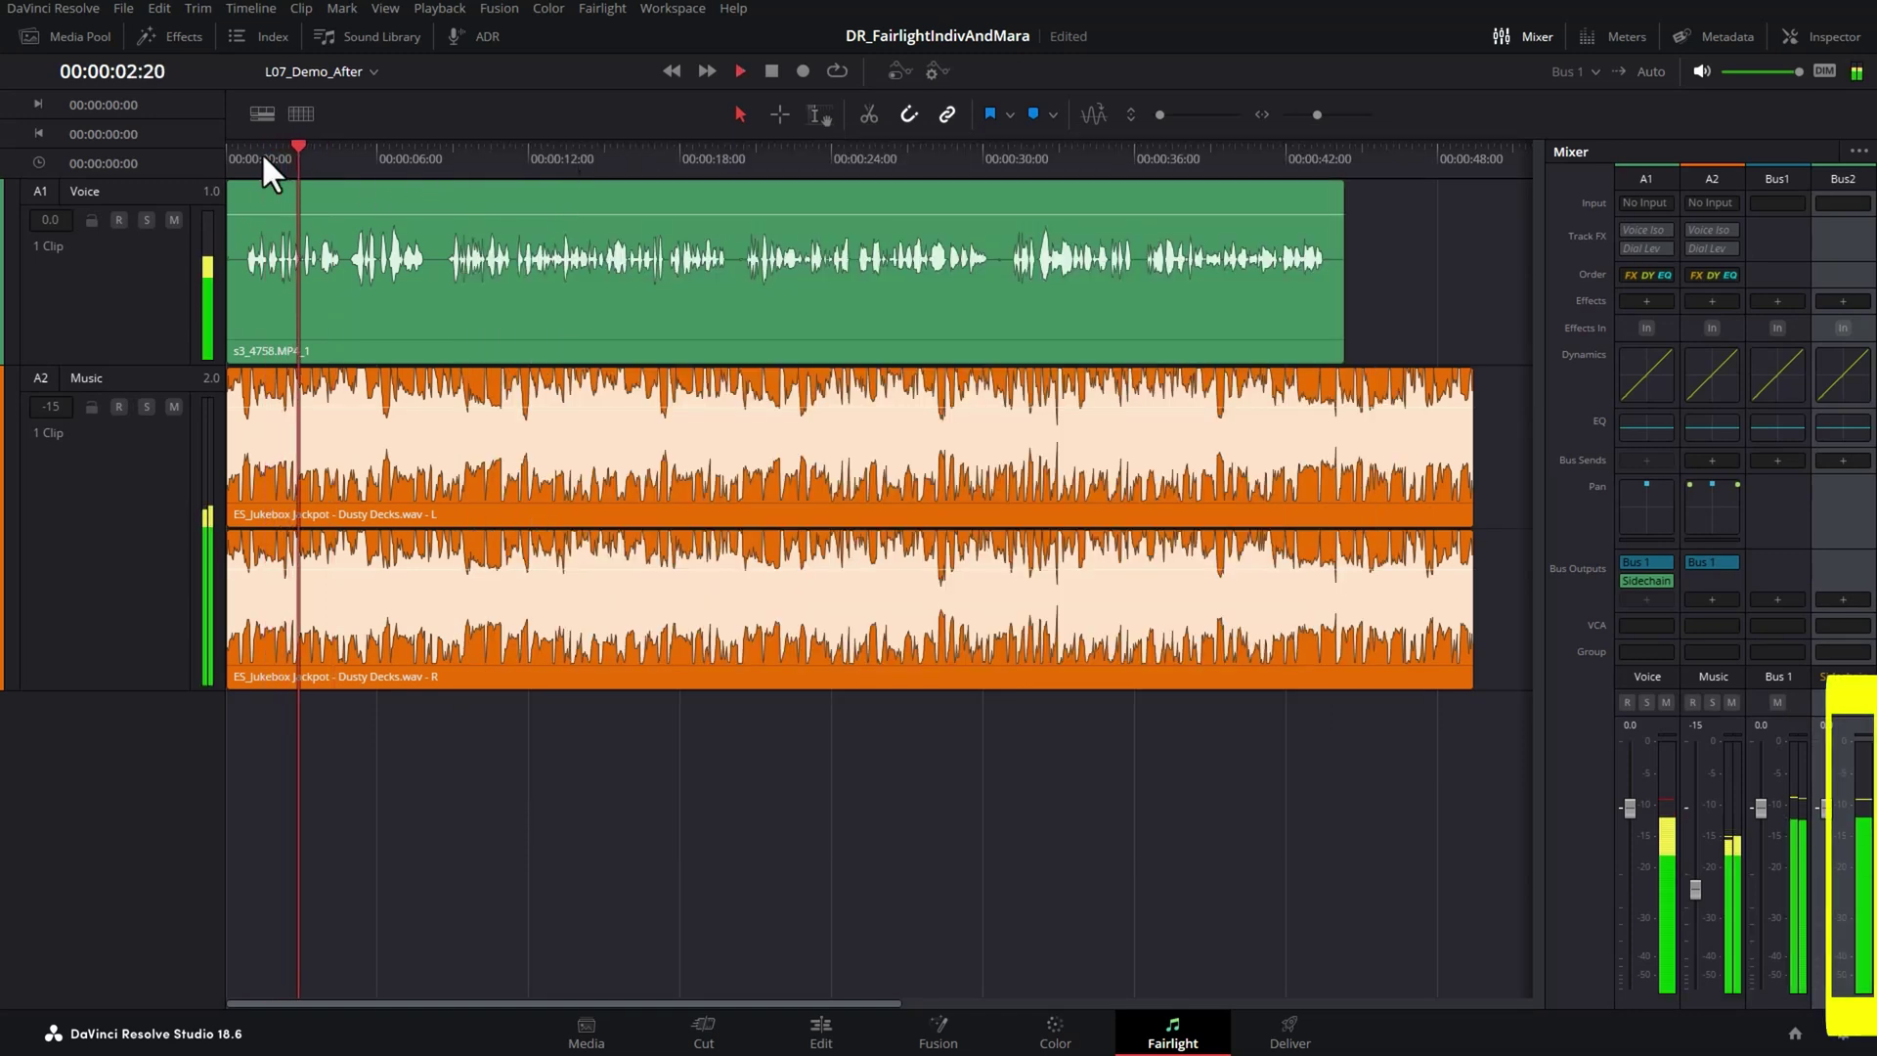
{"action": "left_click", "coordinate": [999, 507]}
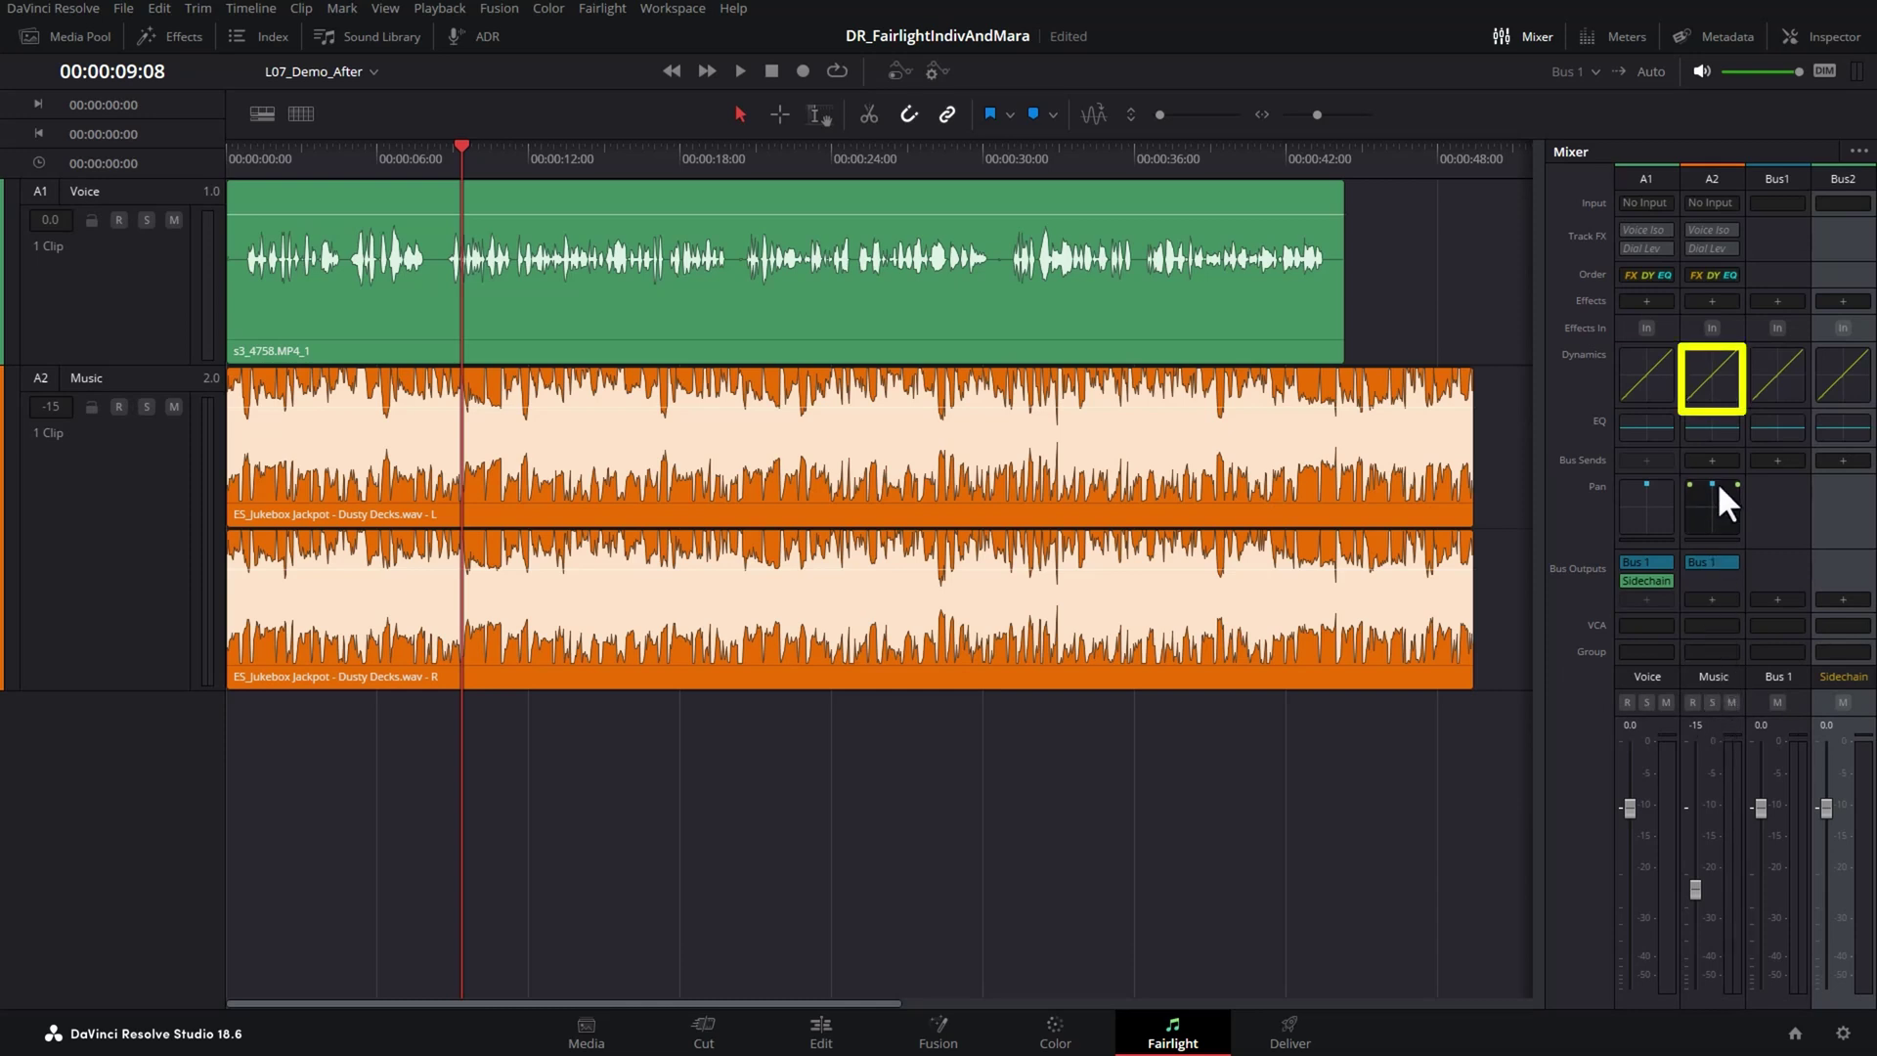
{"action": "double_click", "coordinate": [1711, 368]}
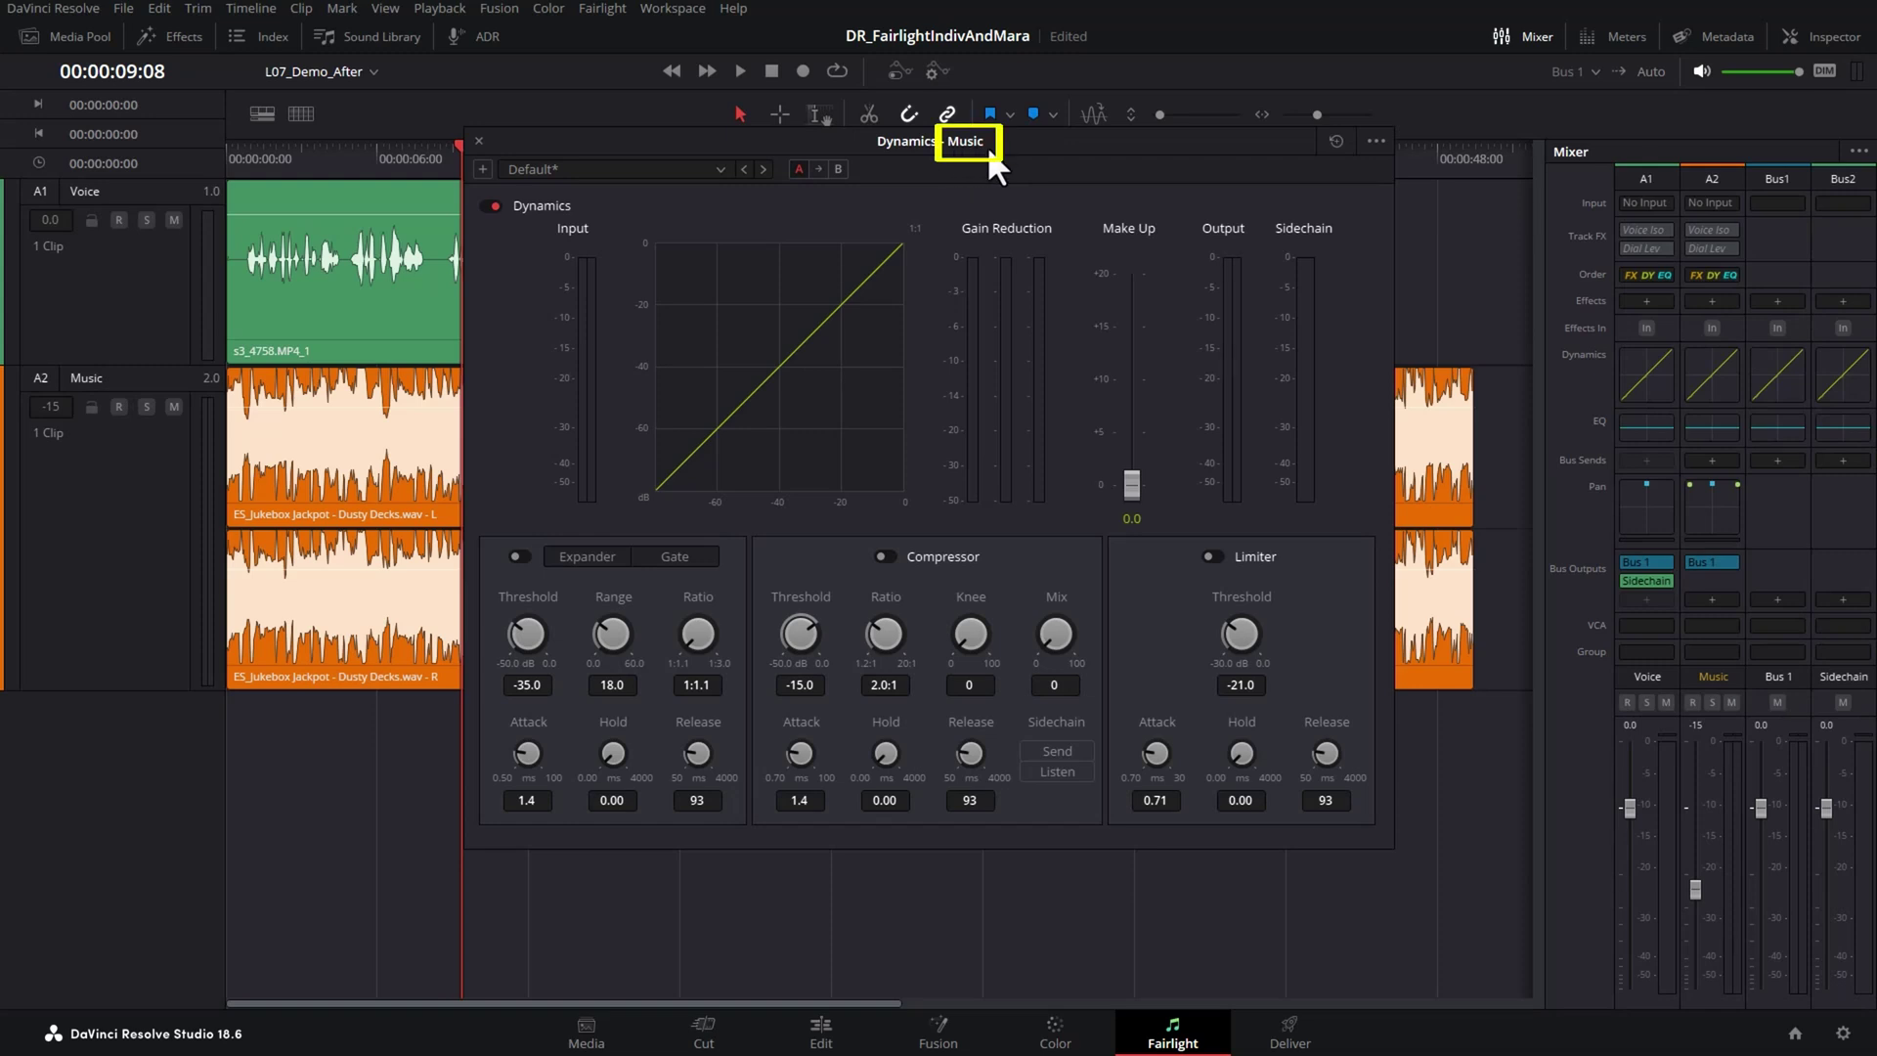
Solo the Music track, play from about three seconds, and switch on its compressor
{"action": "left_click", "coordinate": [309, 159]}
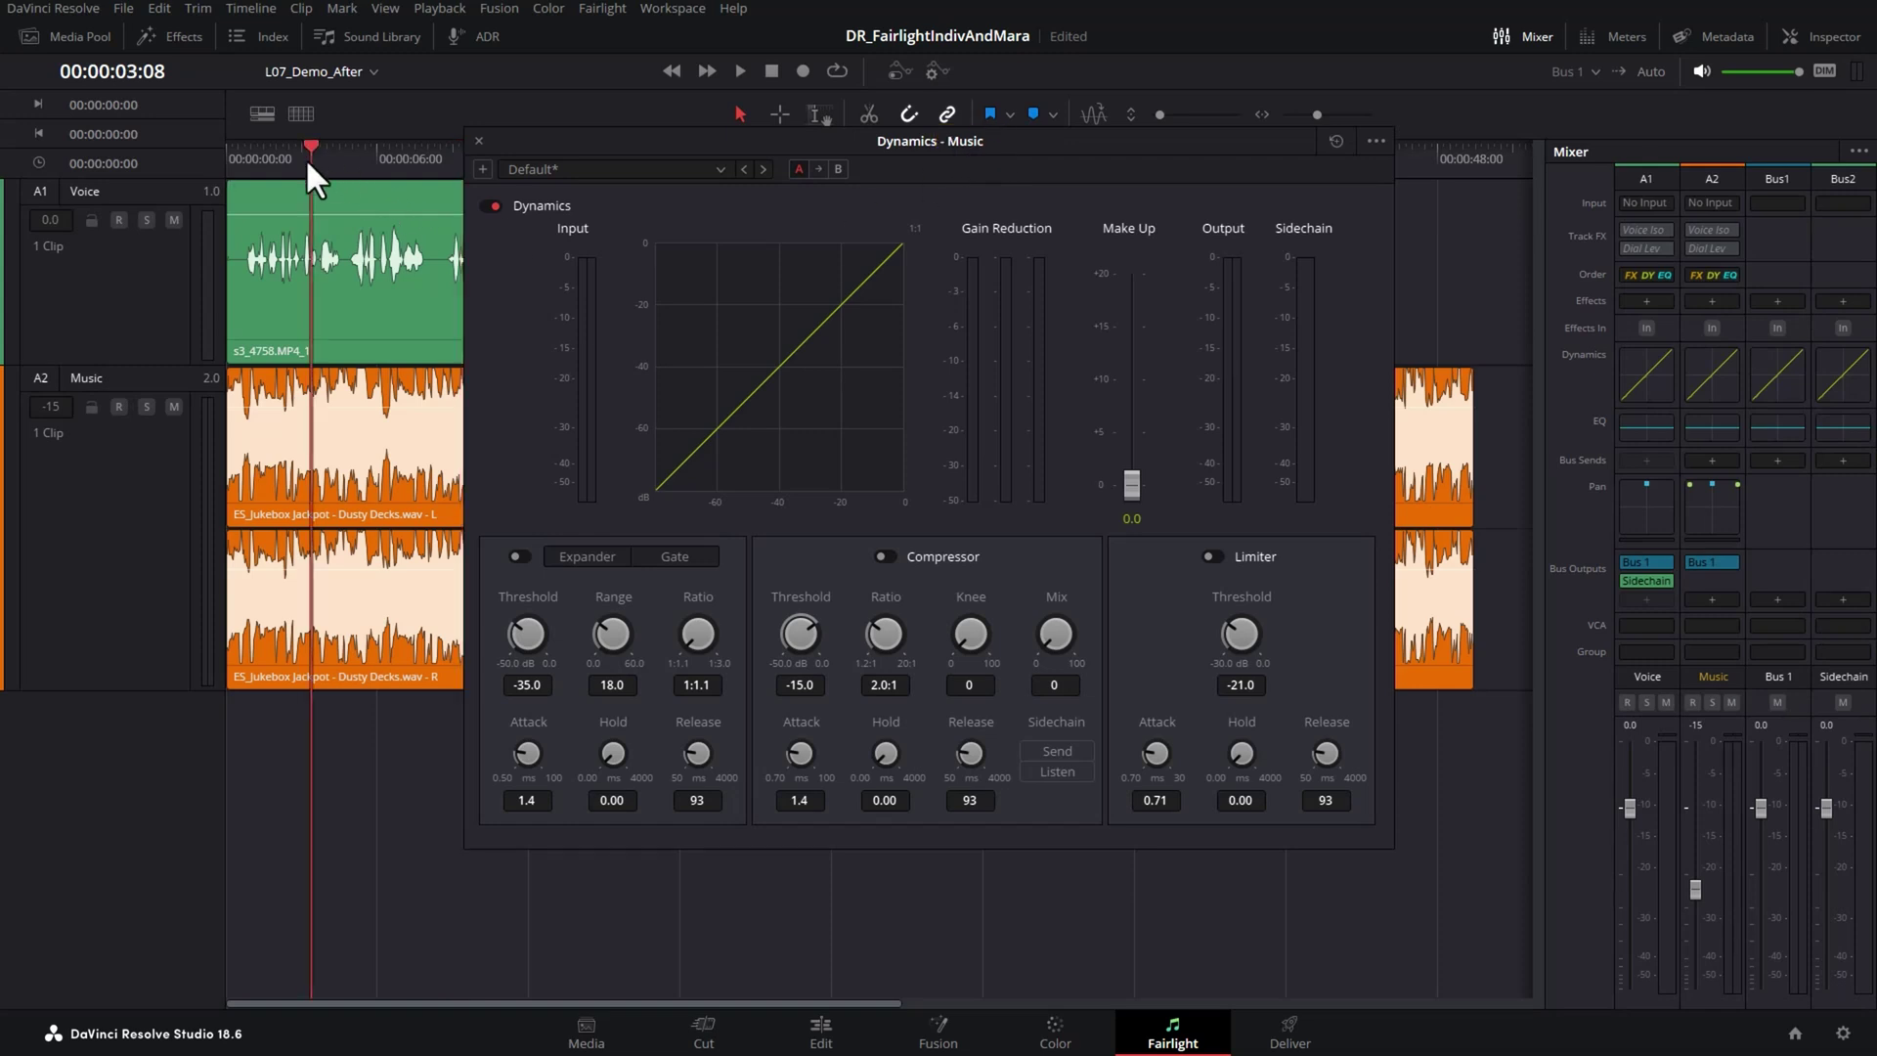
{"action": "left_click", "coordinate": [146, 407]}
{"action": "key", "text": "space"}
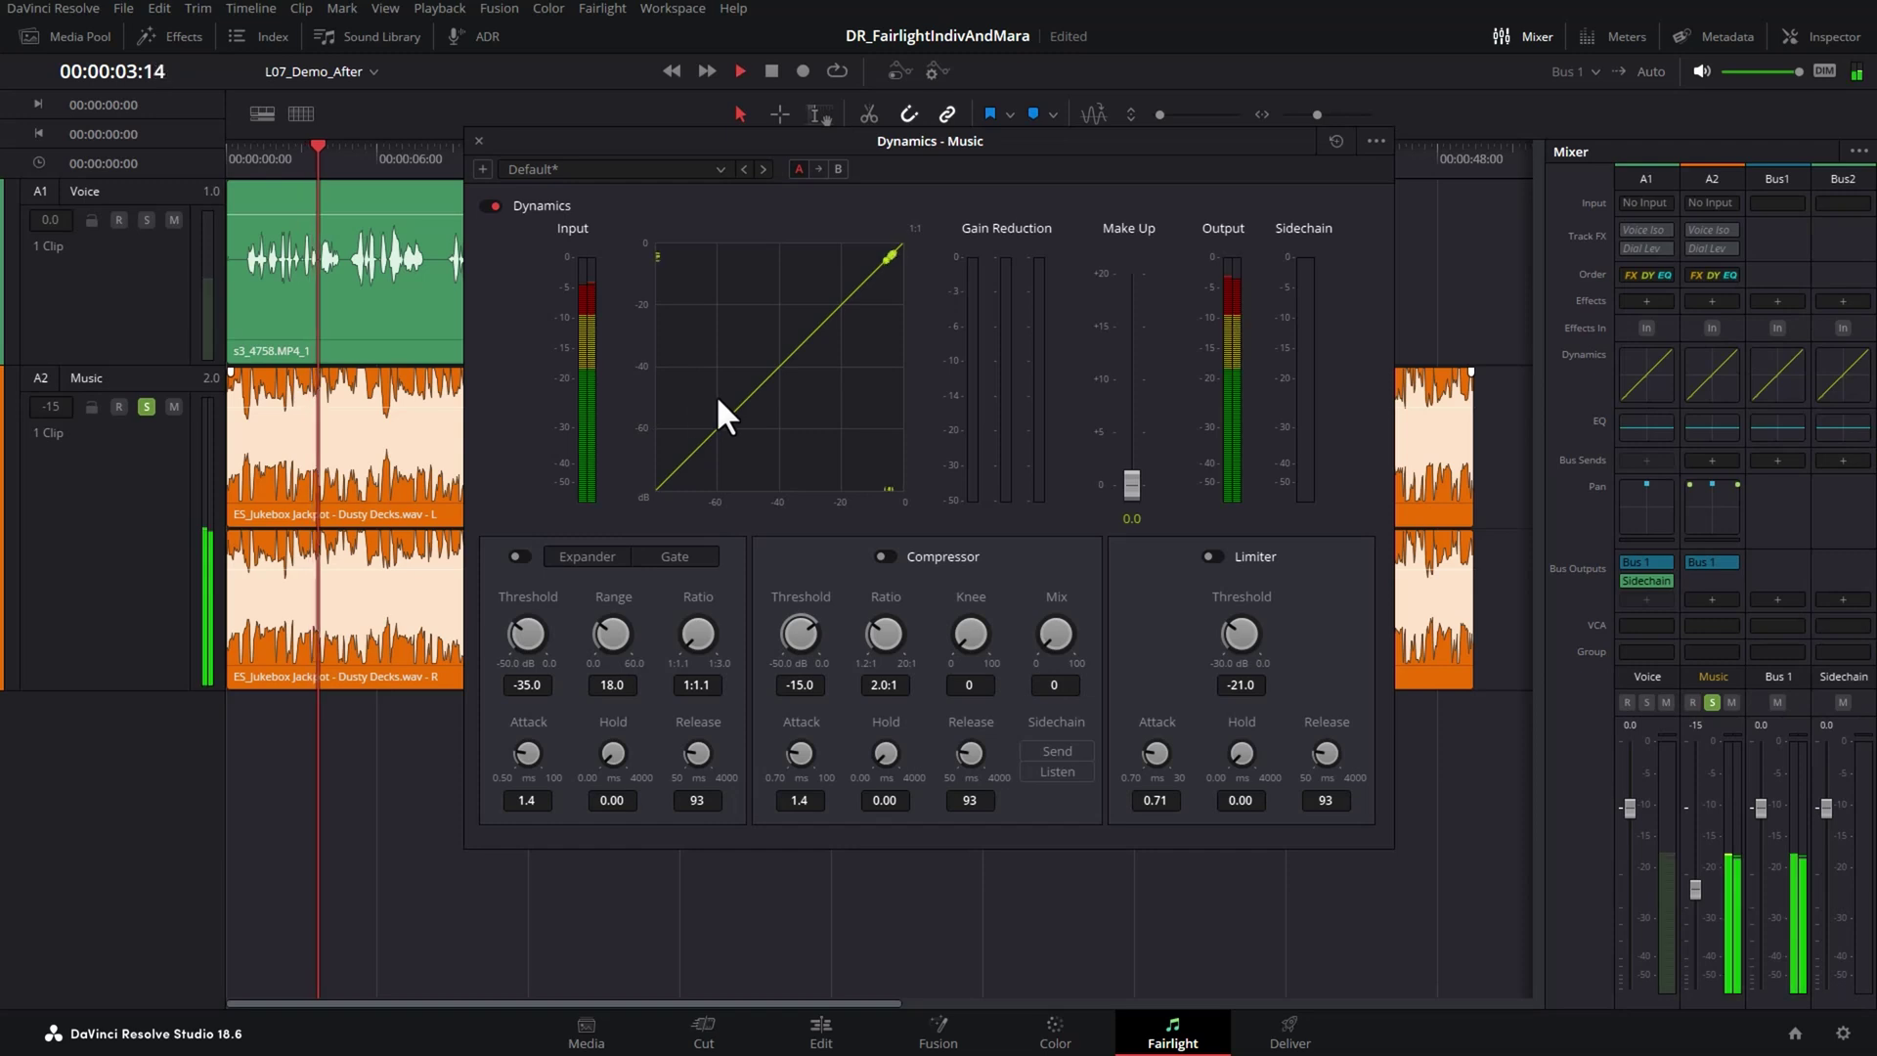
{"action": "left_click", "coordinate": [884, 556]}
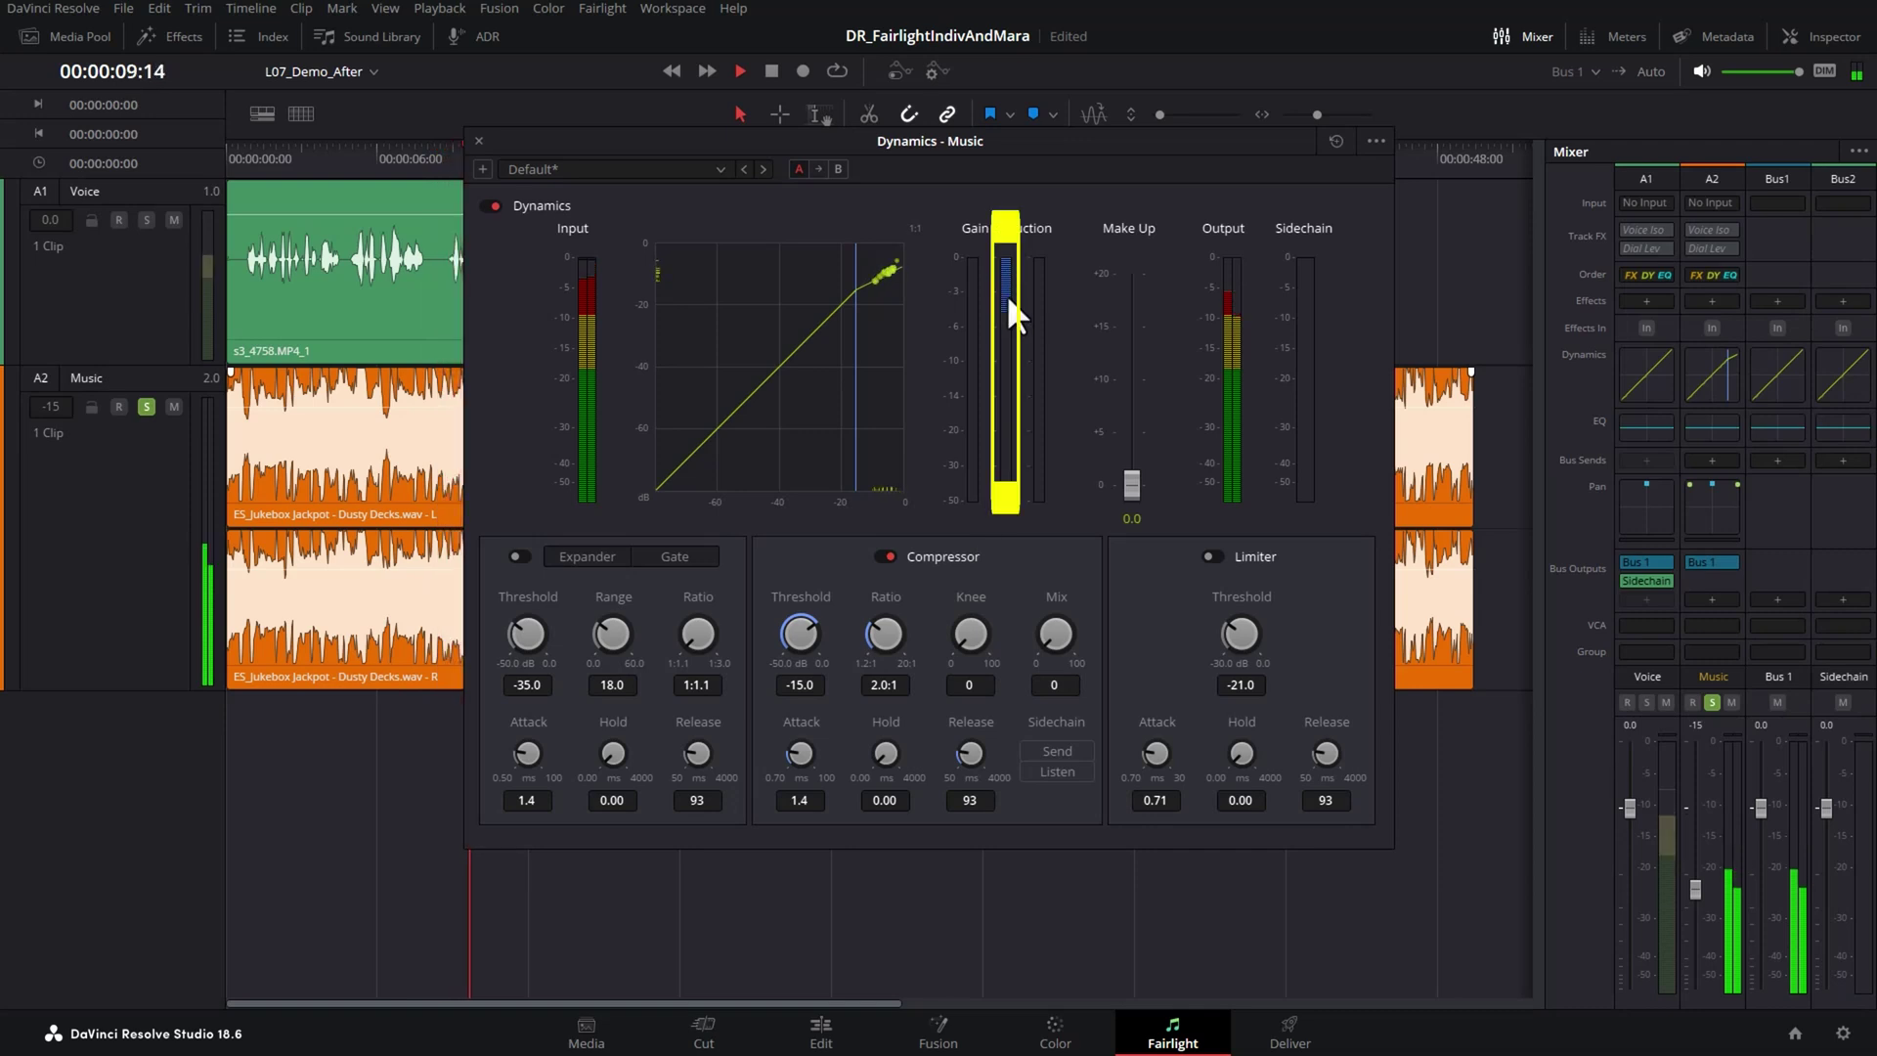
{"action": "key", "text": "space"}
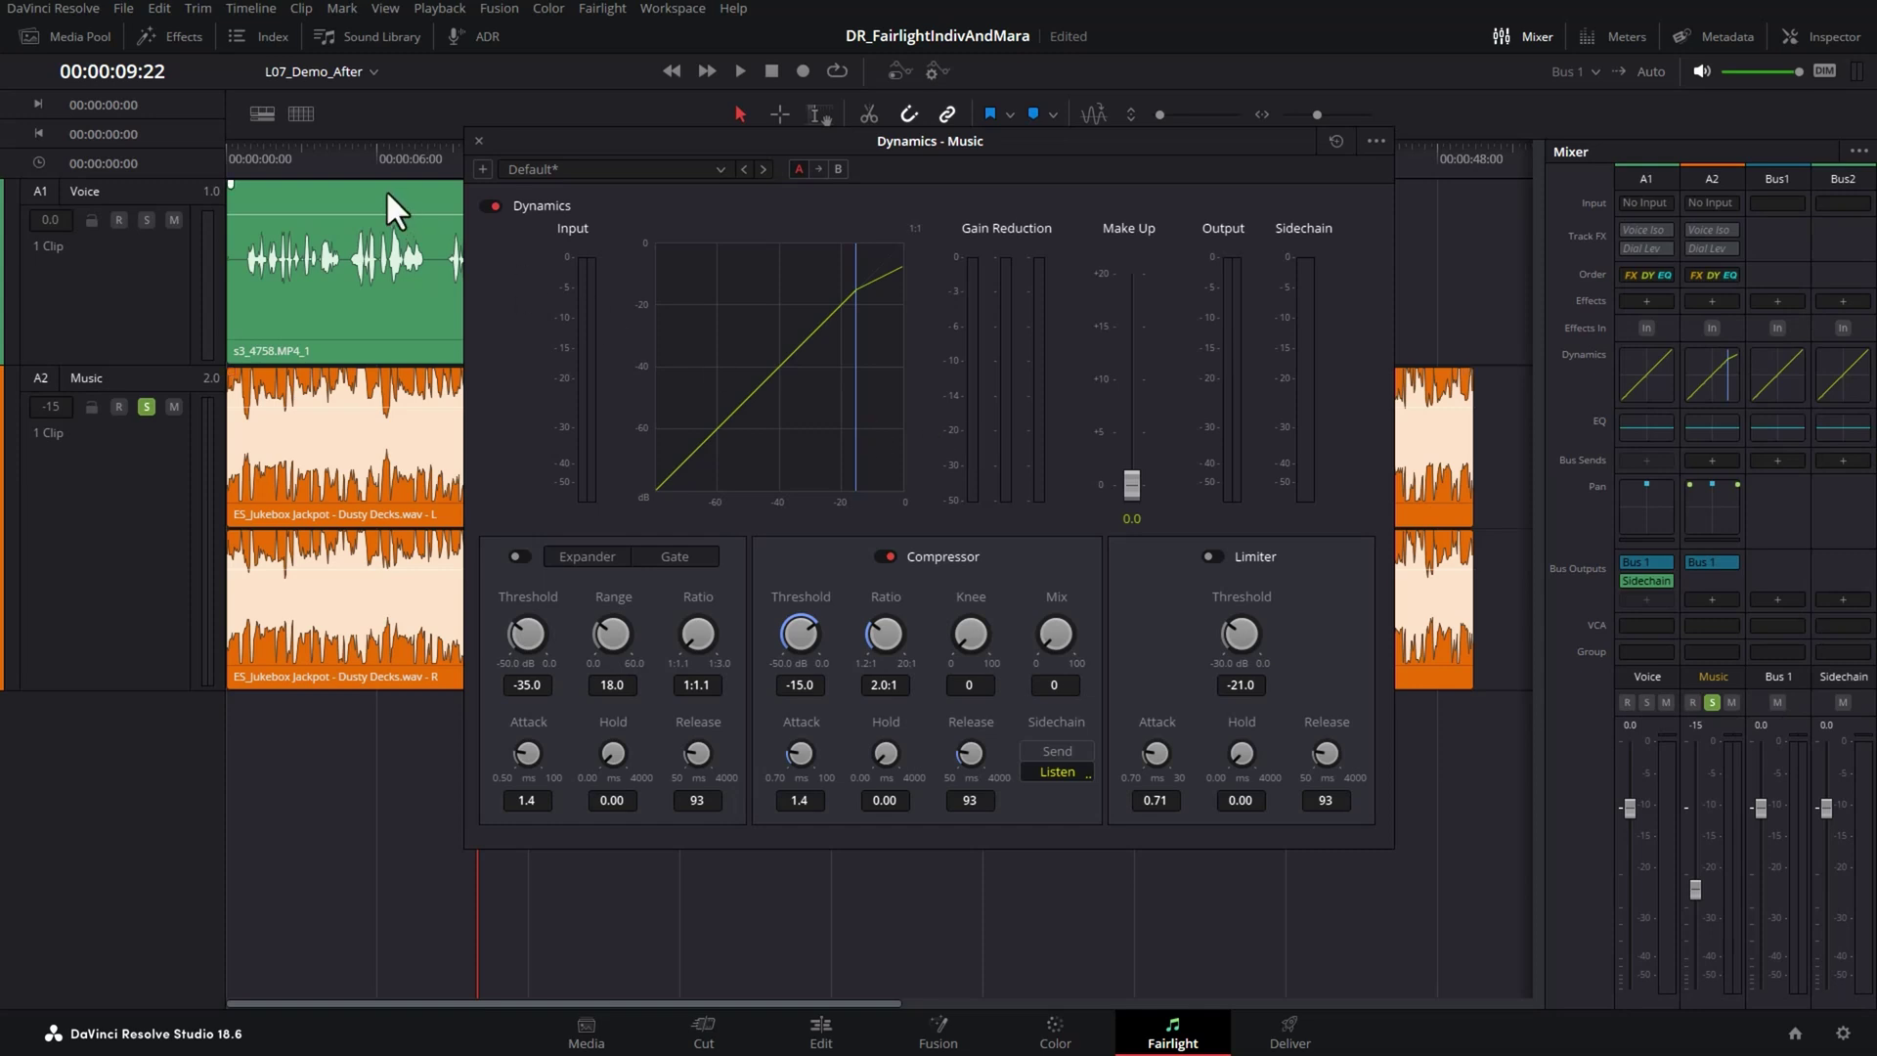
Unsolo the Music track, drop the compressor threshold to -26.1 dB, and audition the ducking
{"action": "left_click", "coordinate": [291, 156]}
{"action": "key", "text": "space"}
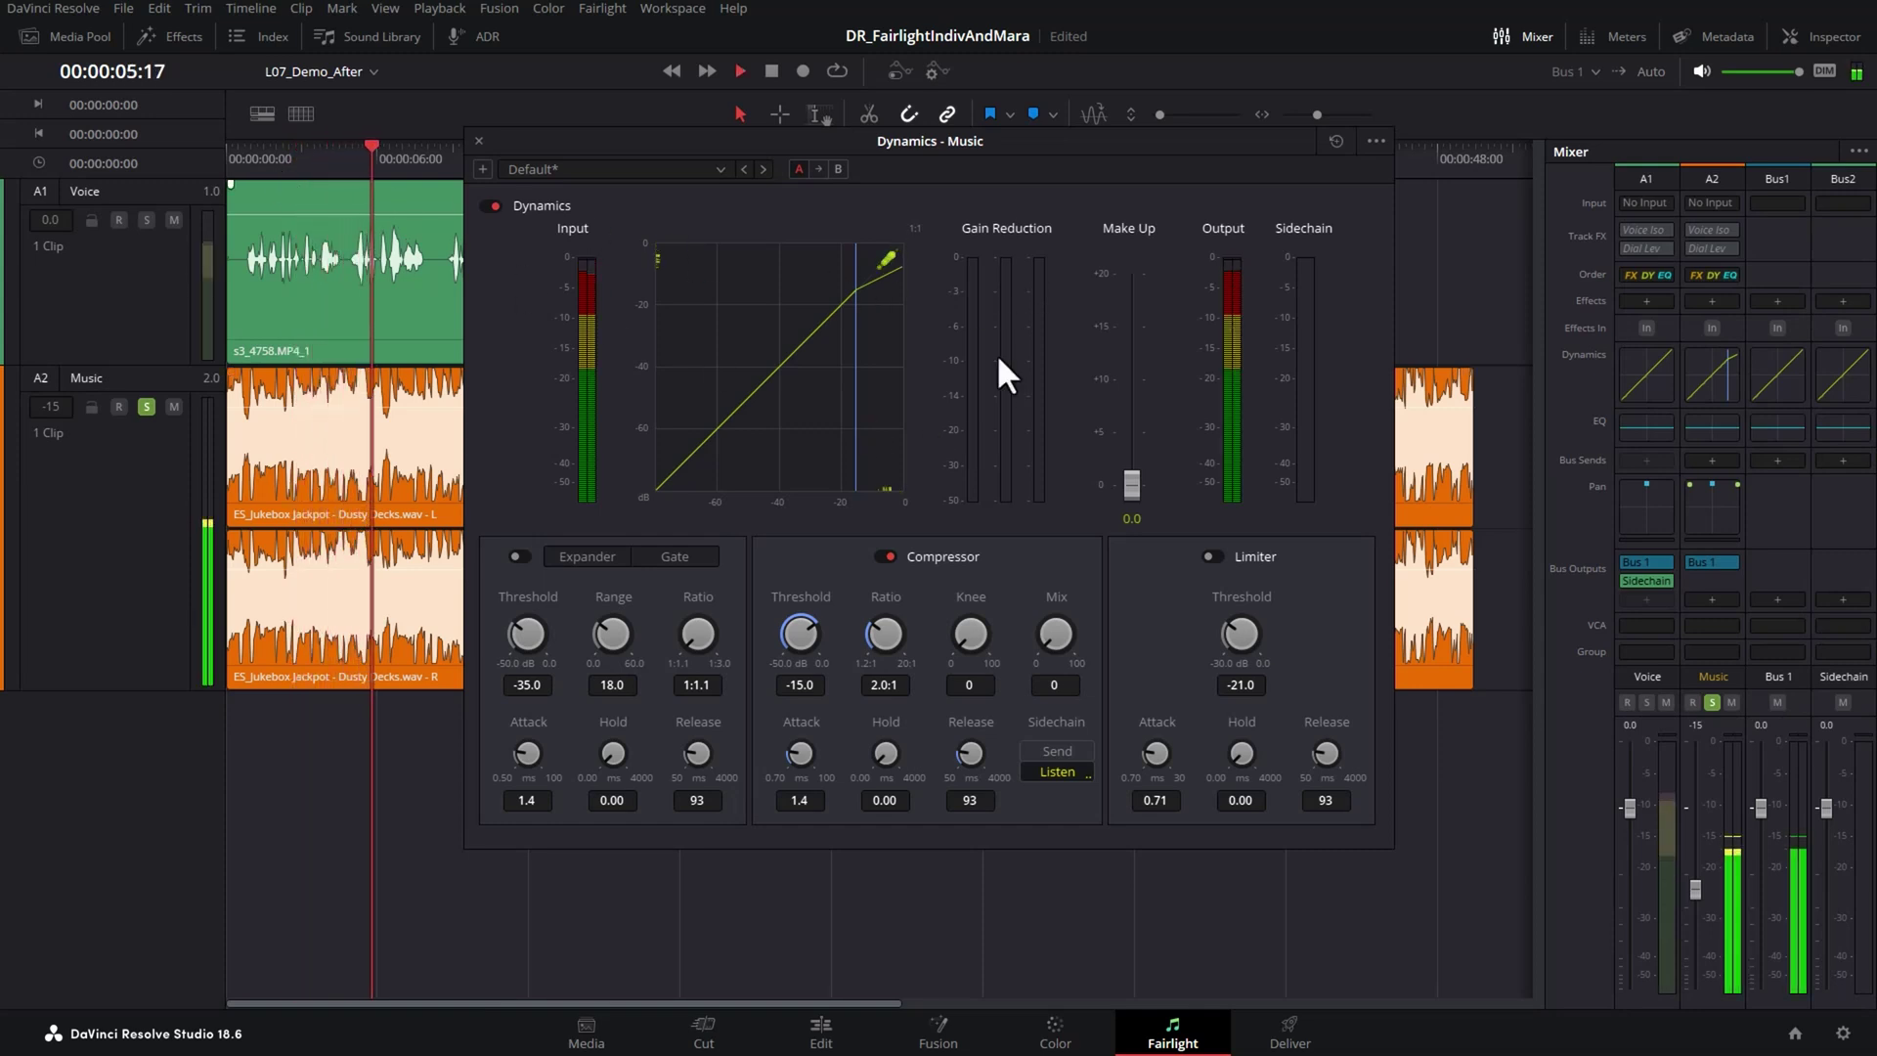
{"action": "left_click", "coordinate": [144, 407]}
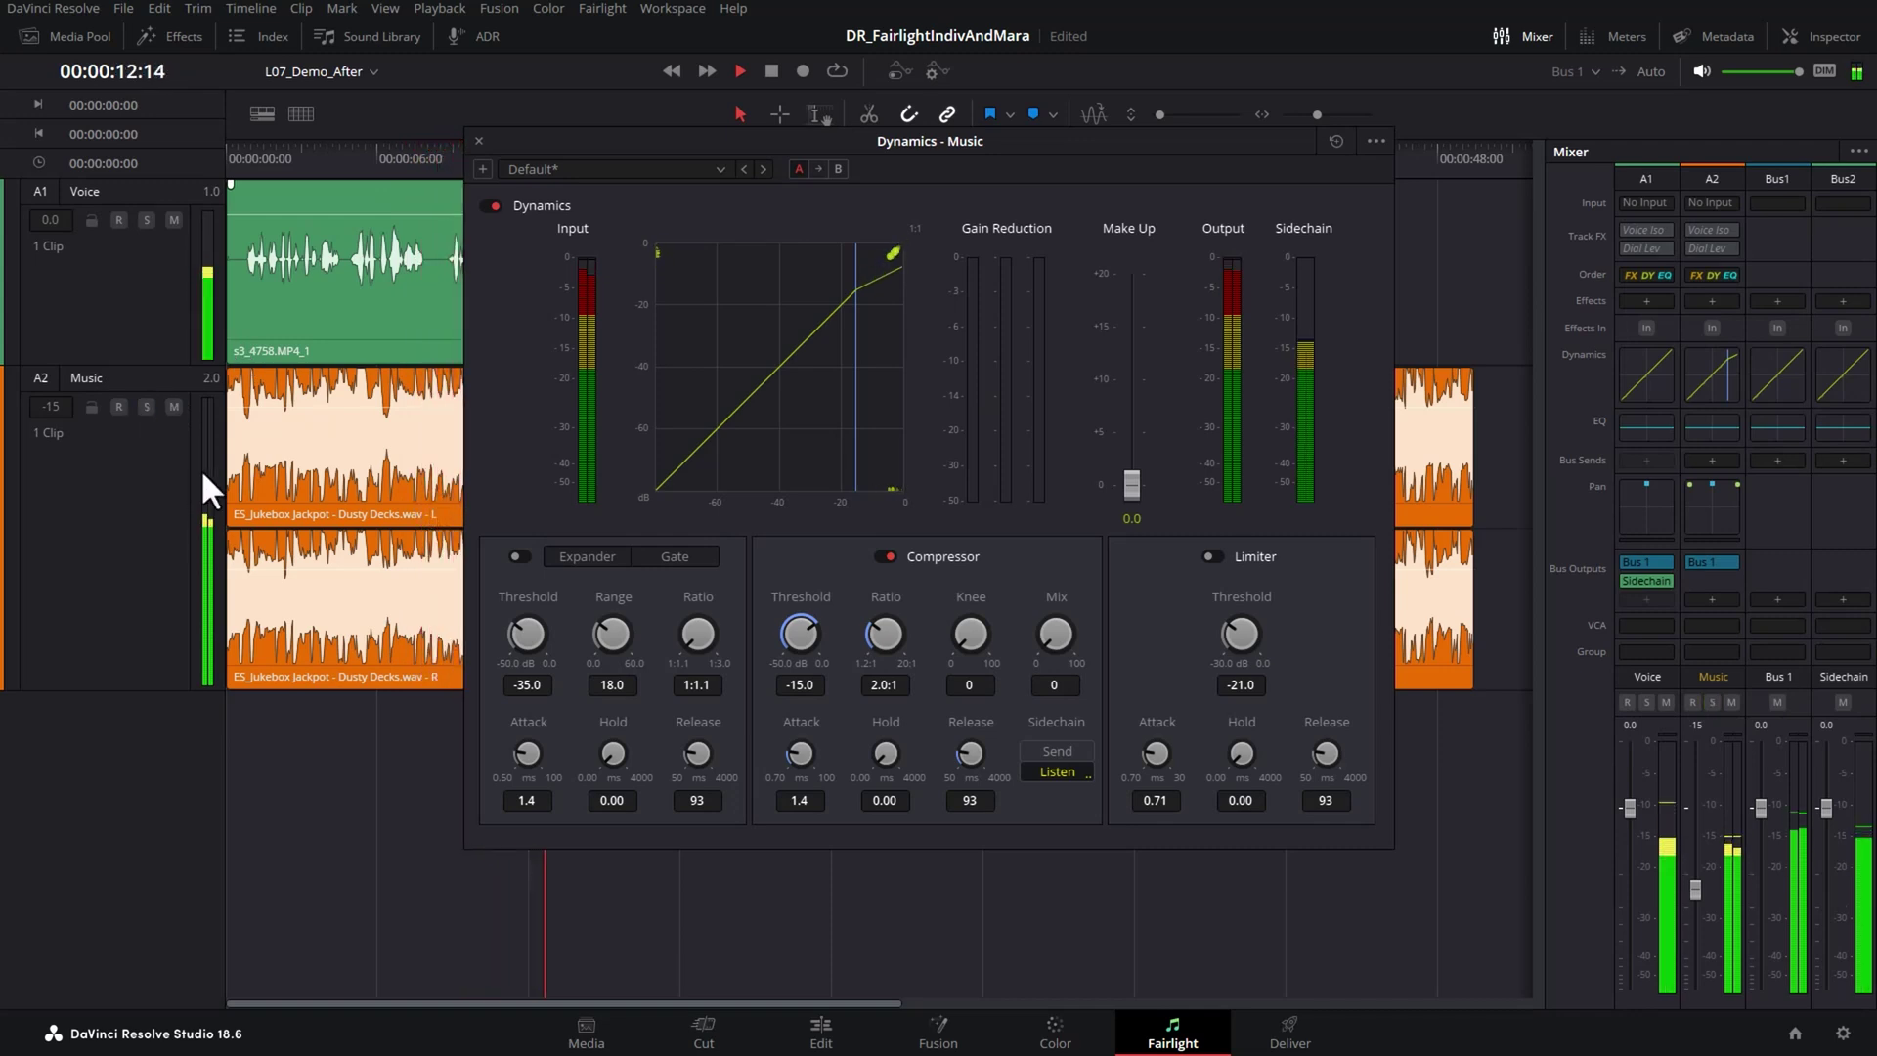
{"action": "left_click_drag", "start_coordinate": [790, 630], "coordinate": [723, 626]}
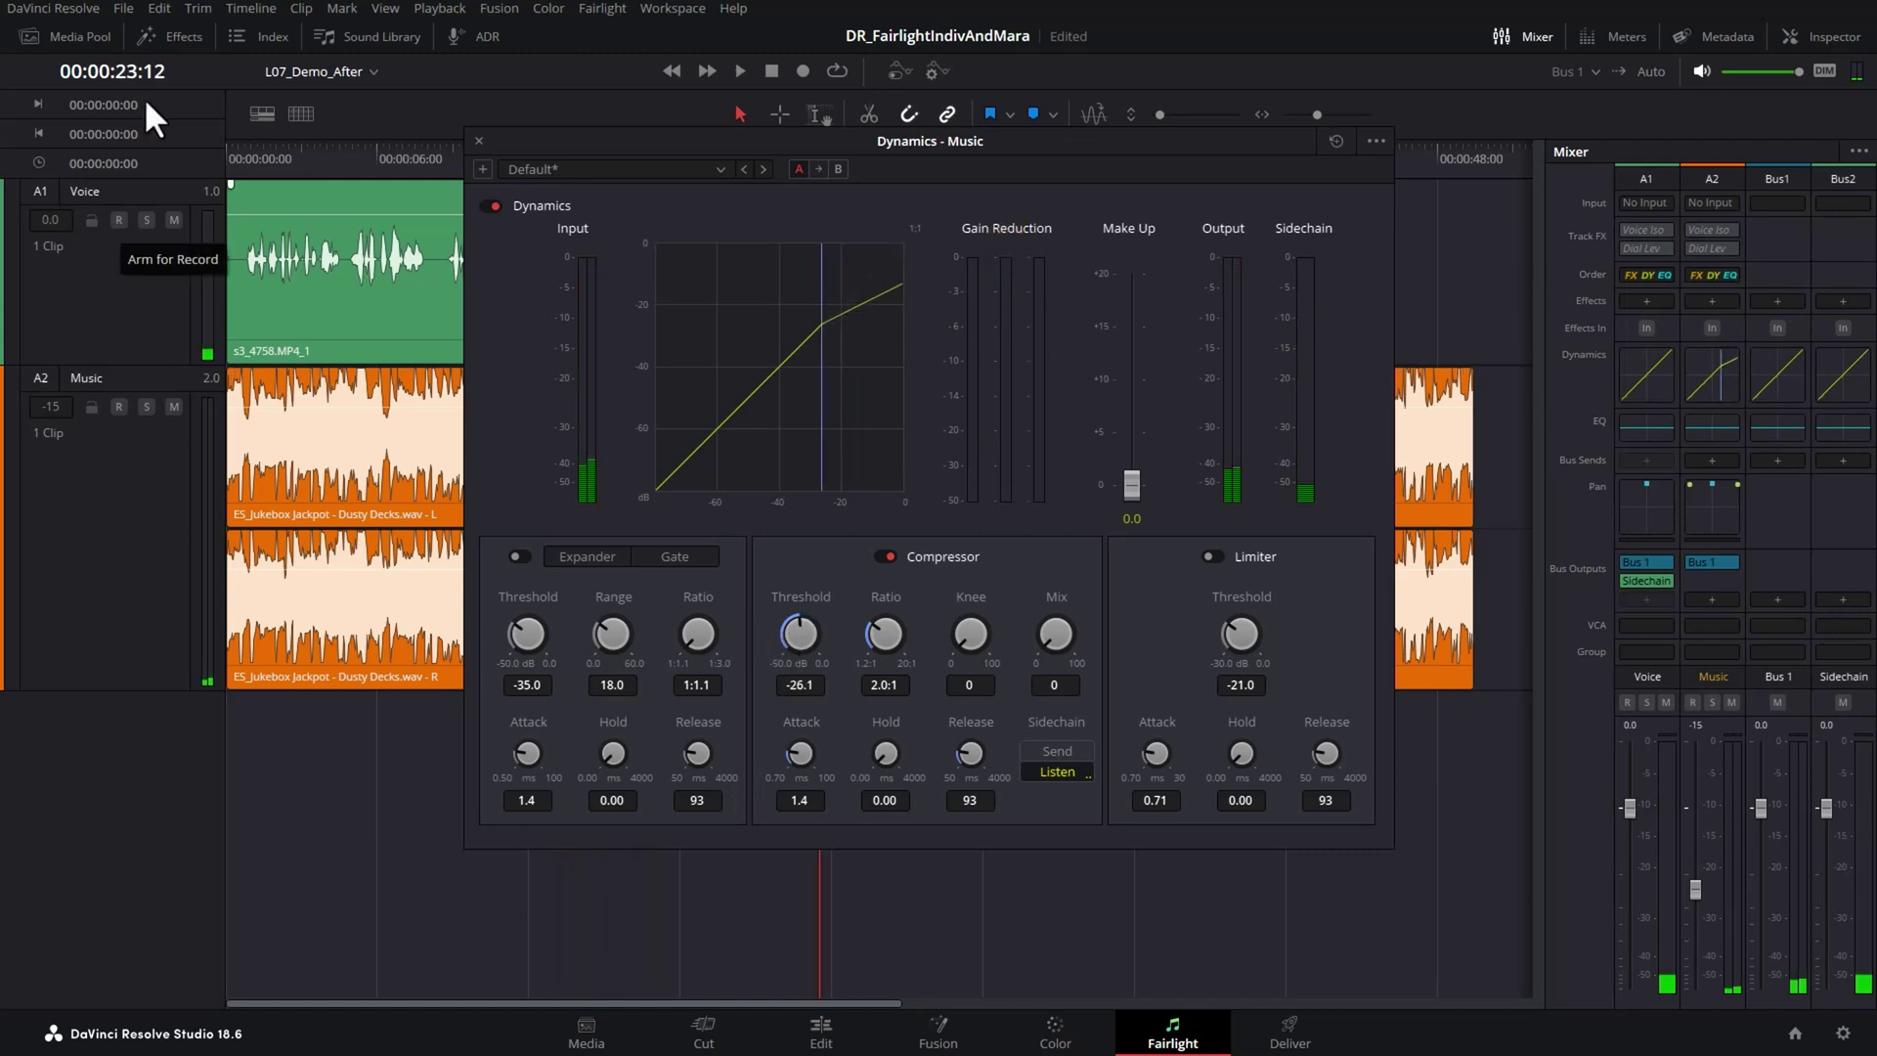
{"action": "left_click", "coordinate": [270, 152]}
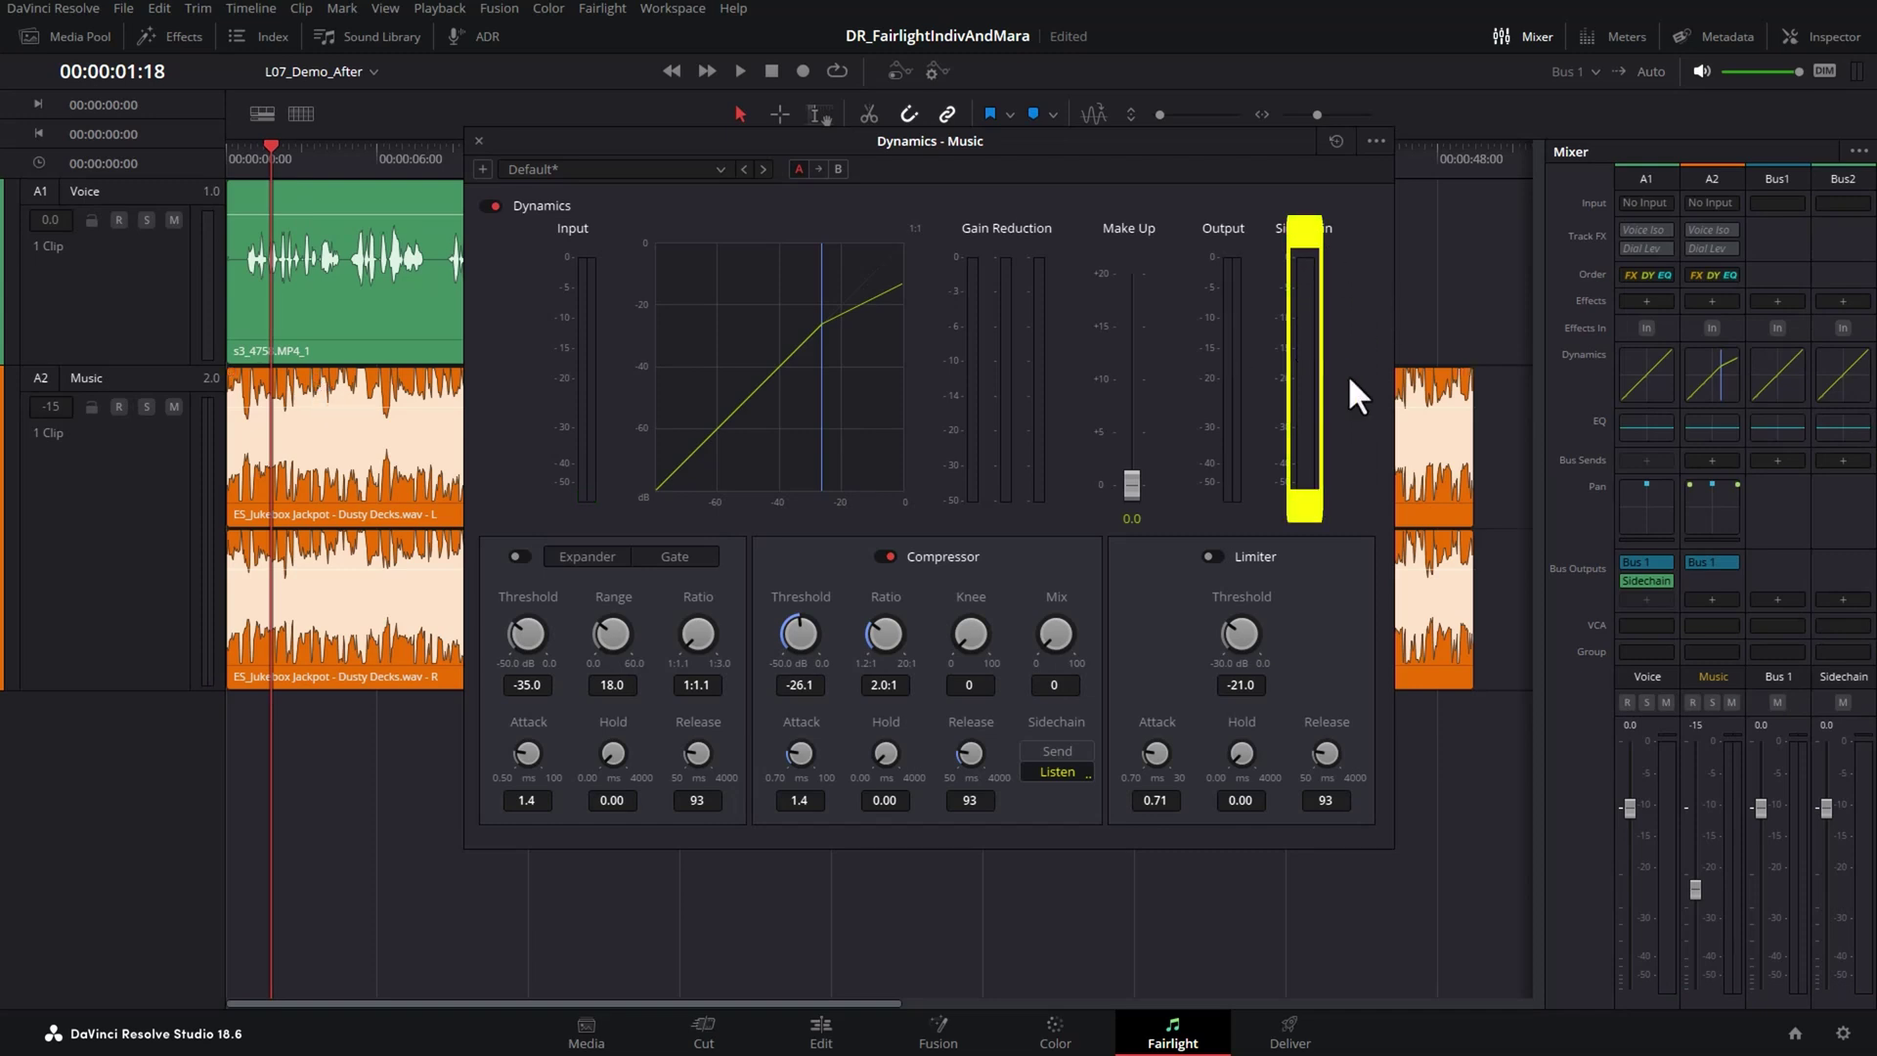
{"action": "key", "text": "space"}
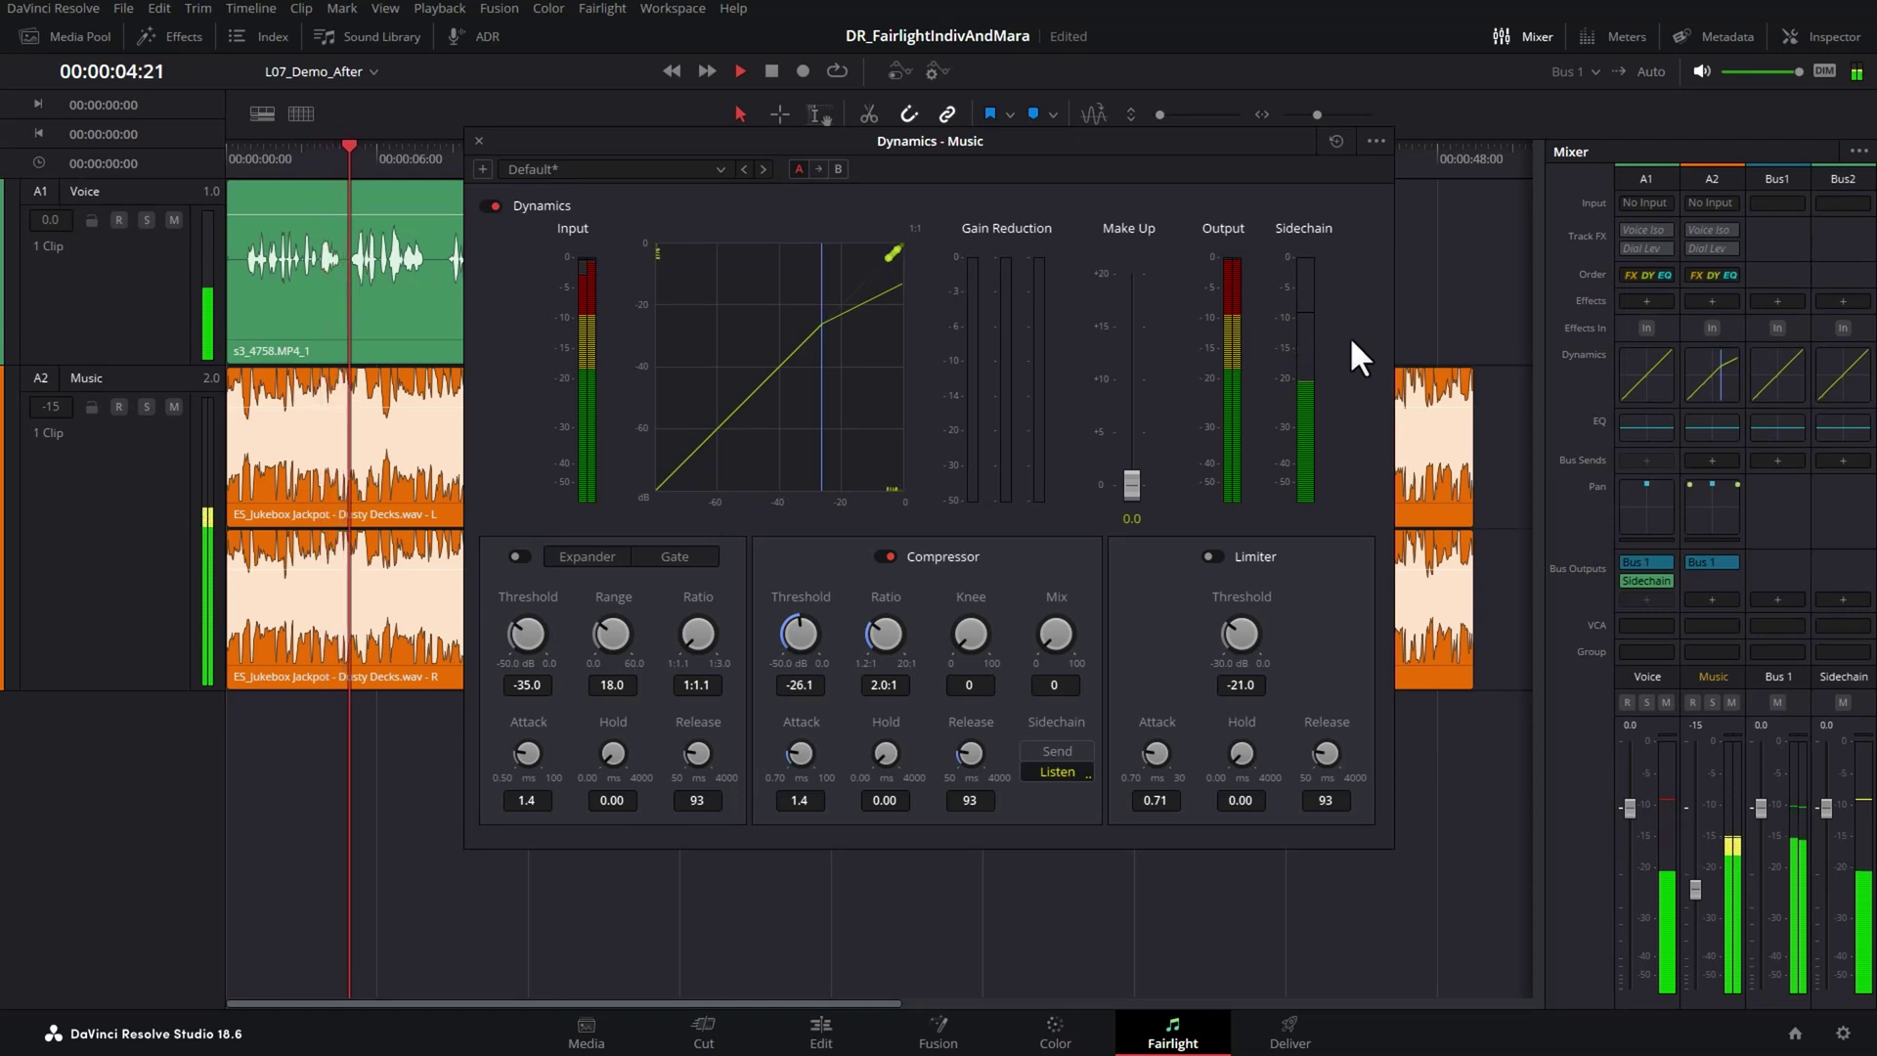
{"action": "key", "text": "space"}
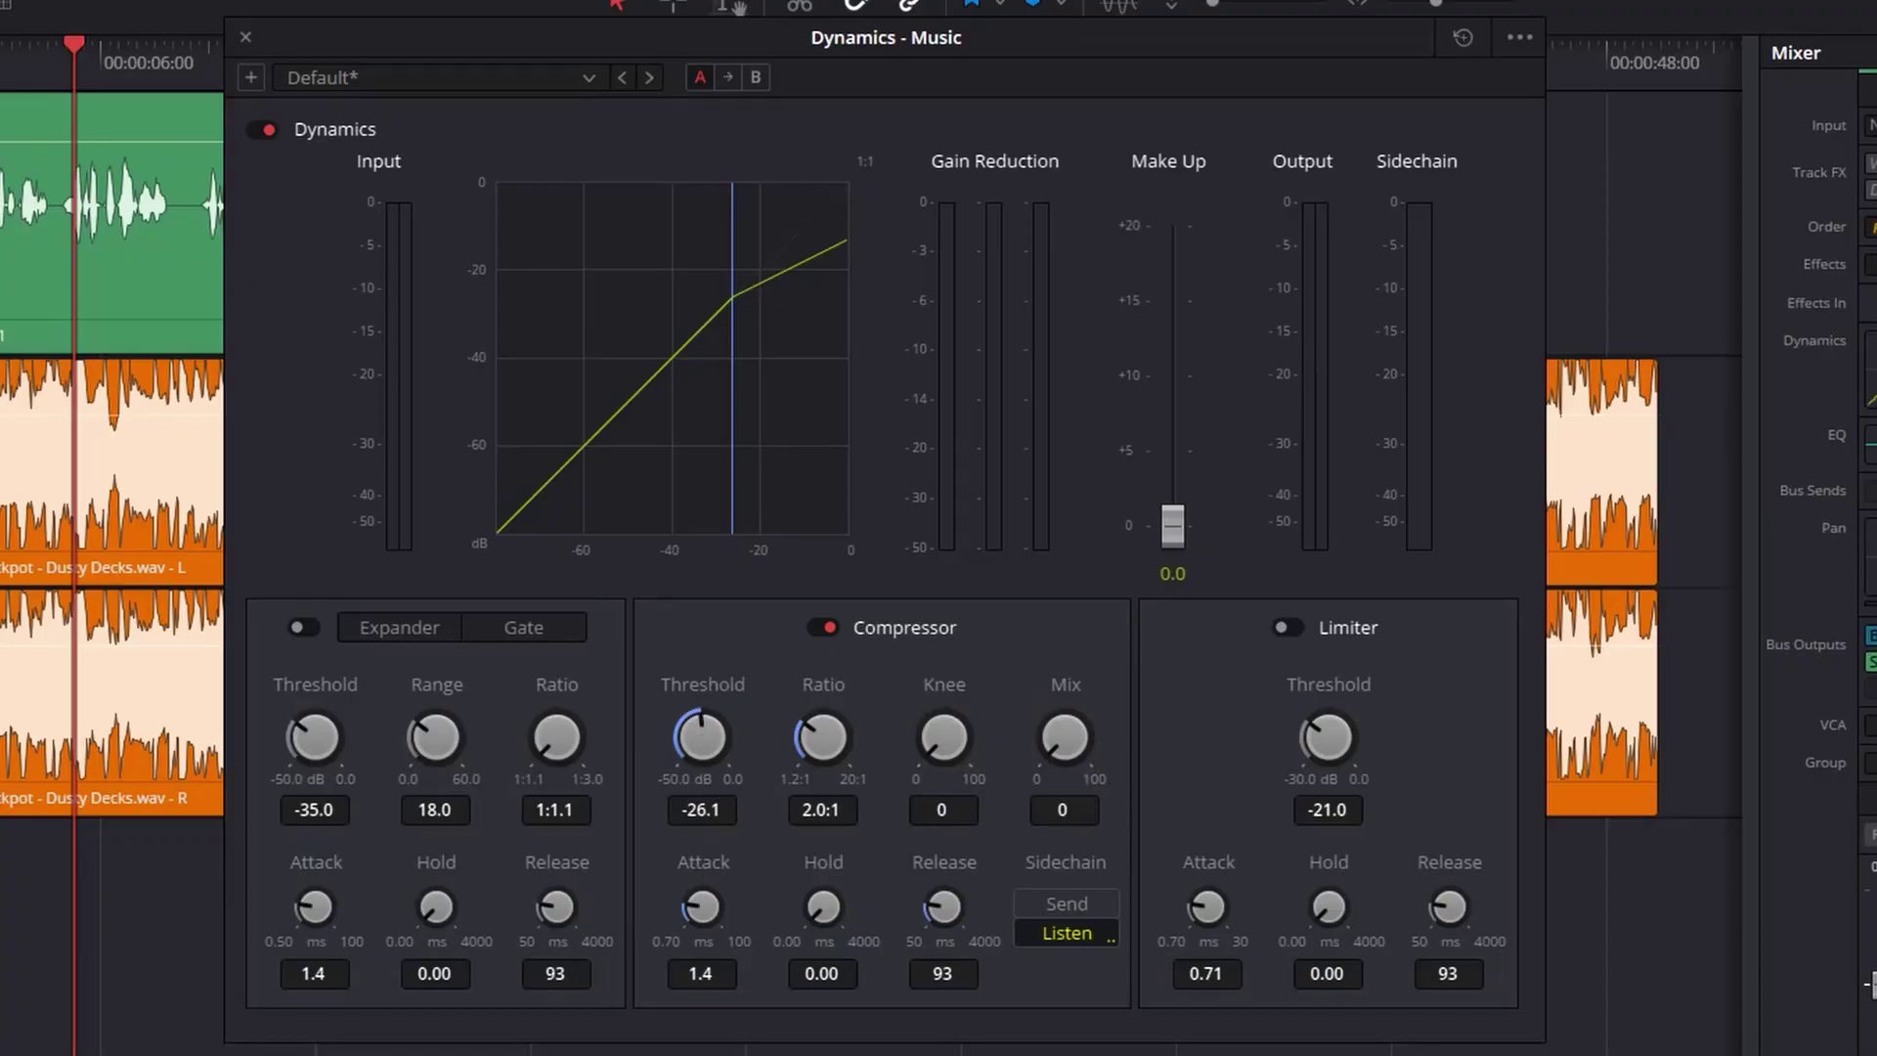
Lower the compressor threshold further to -35.7 dB and check the ducking during playback
{"action": "mouse_move", "coordinate": [702, 739]}
{"action": "left_mouse_down"}
{"action": "mouse_move", "coordinate": [677, 741]}
{"action": "mouse_move", "coordinate": [741, 755]}
{"action": "mouse_move", "coordinate": [714, 749]}
{"action": "left_mouse_up"}
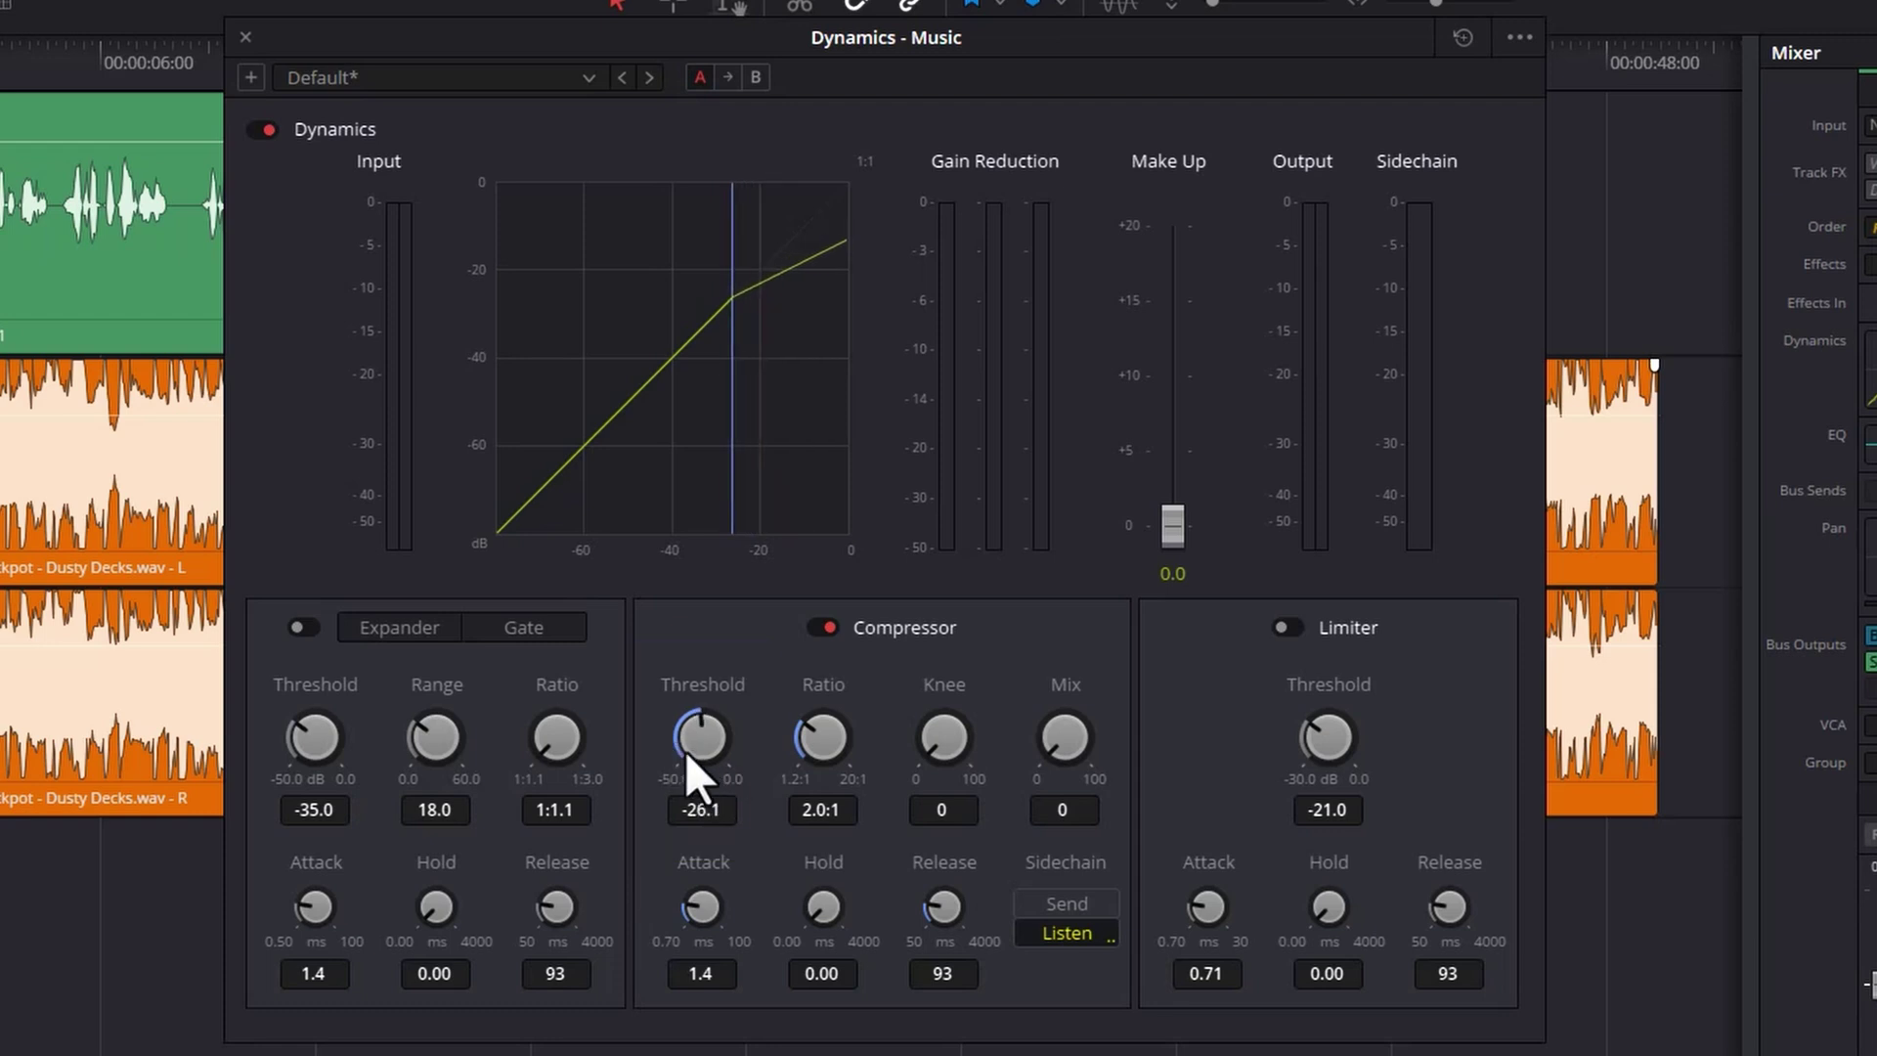
{"action": "left_click_drag", "start_coordinate": [687, 759], "coordinate": [614, 747]}
{"action": "key", "text": "space"}
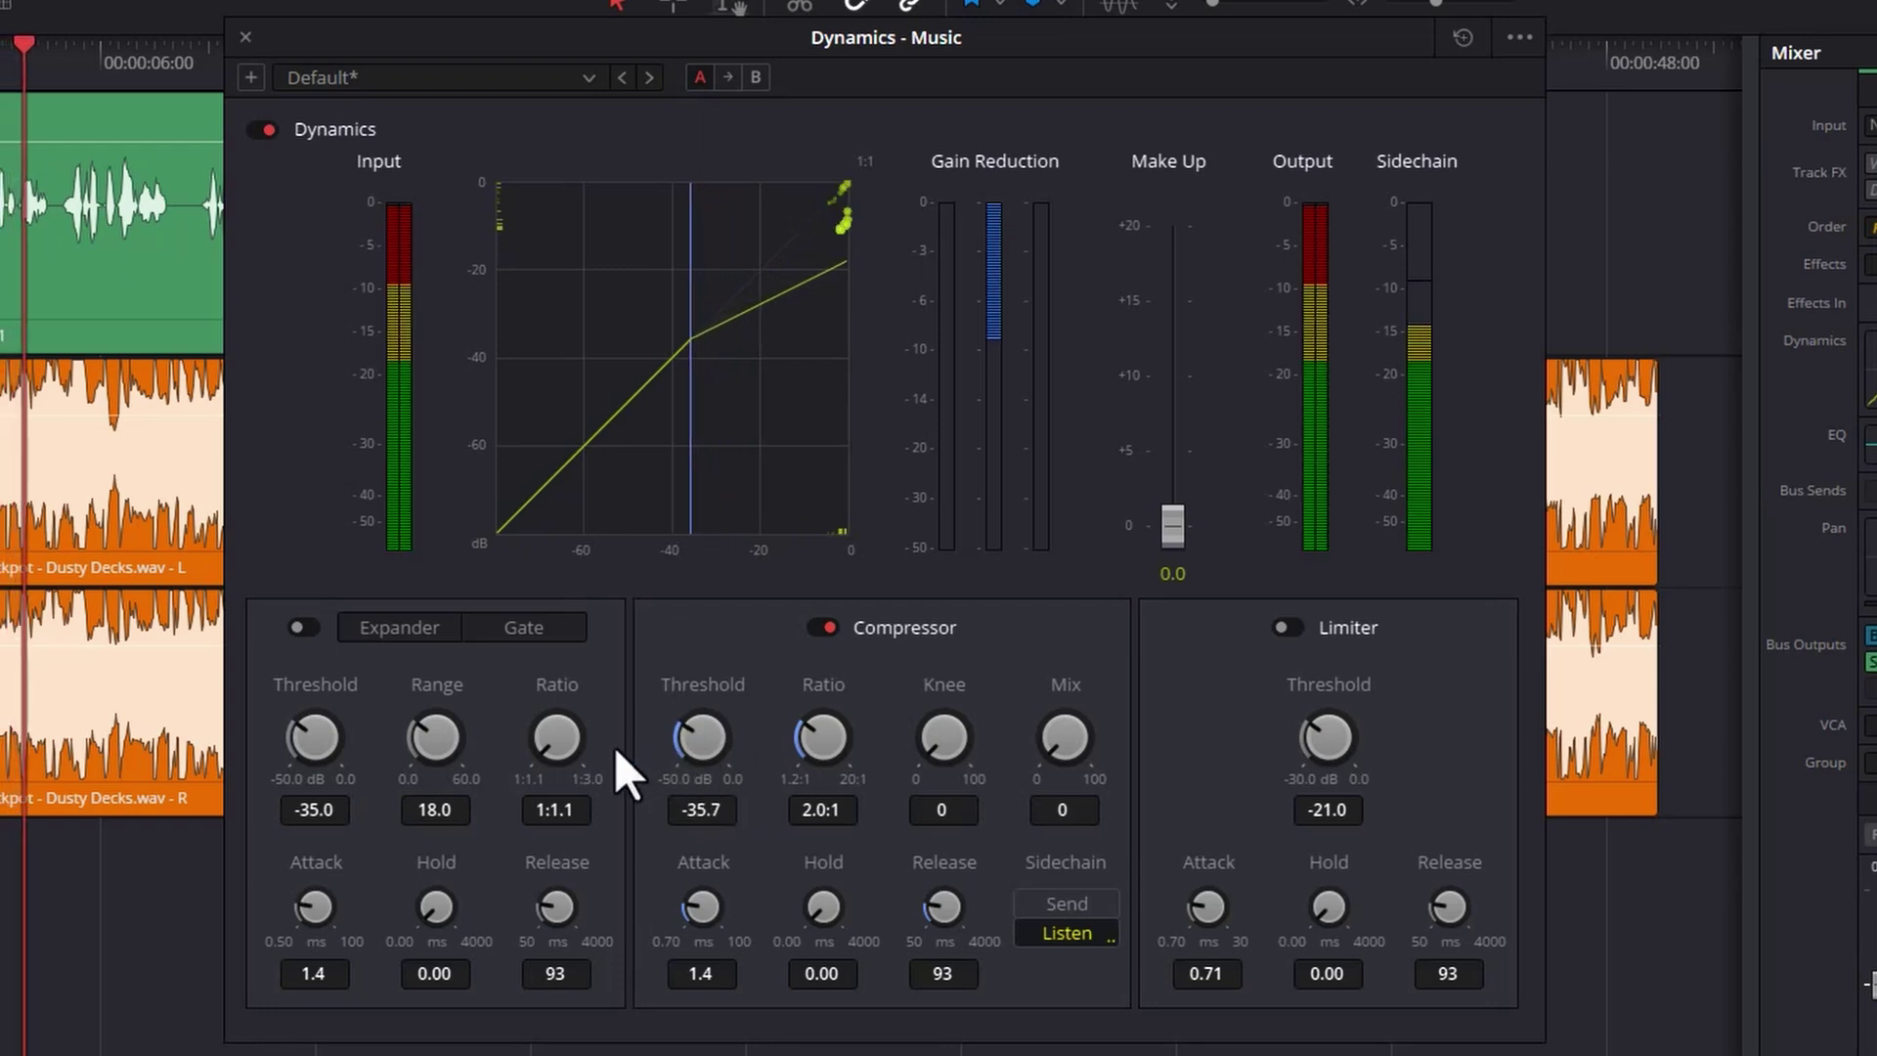
{"action": "key", "text": "space"}
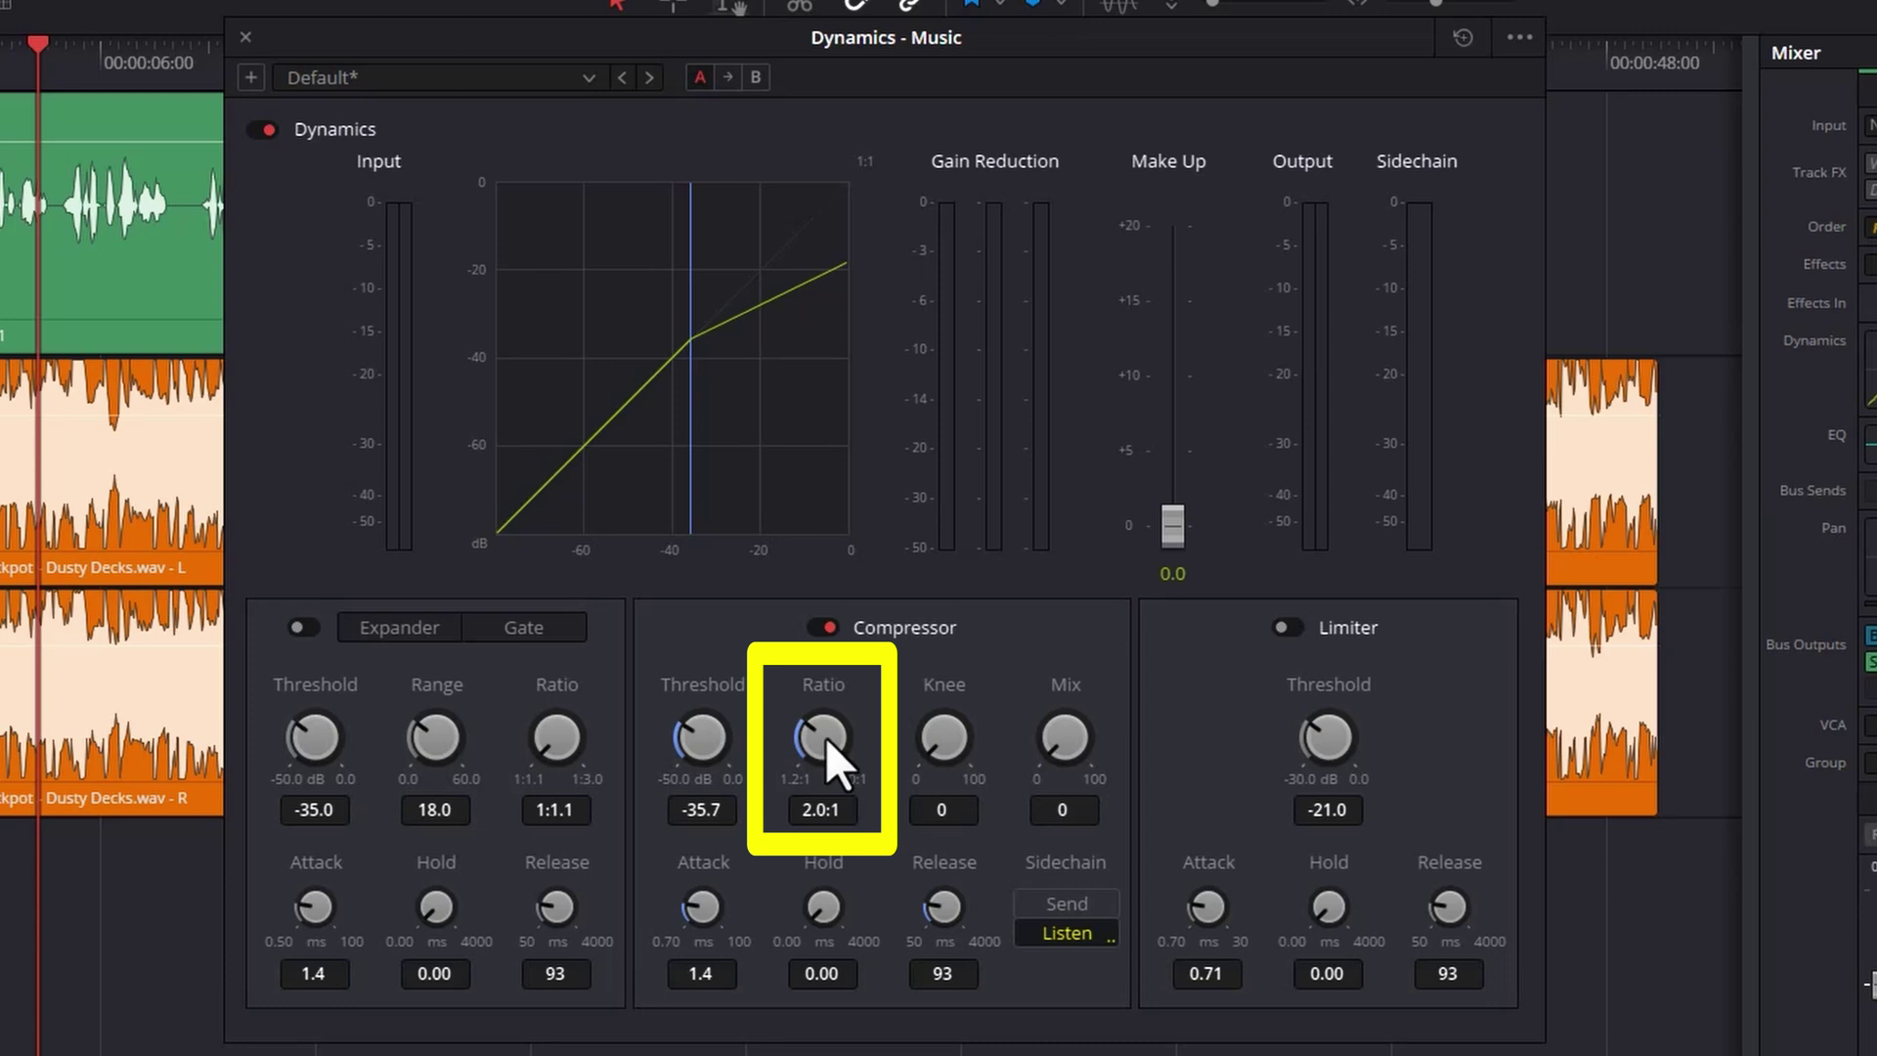
Raise the compressor ratio to 5.0:1 and audition it, replaying from around six seconds
{"action": "left_click_drag", "start_coordinate": [825, 737], "coordinate": [896, 746]}
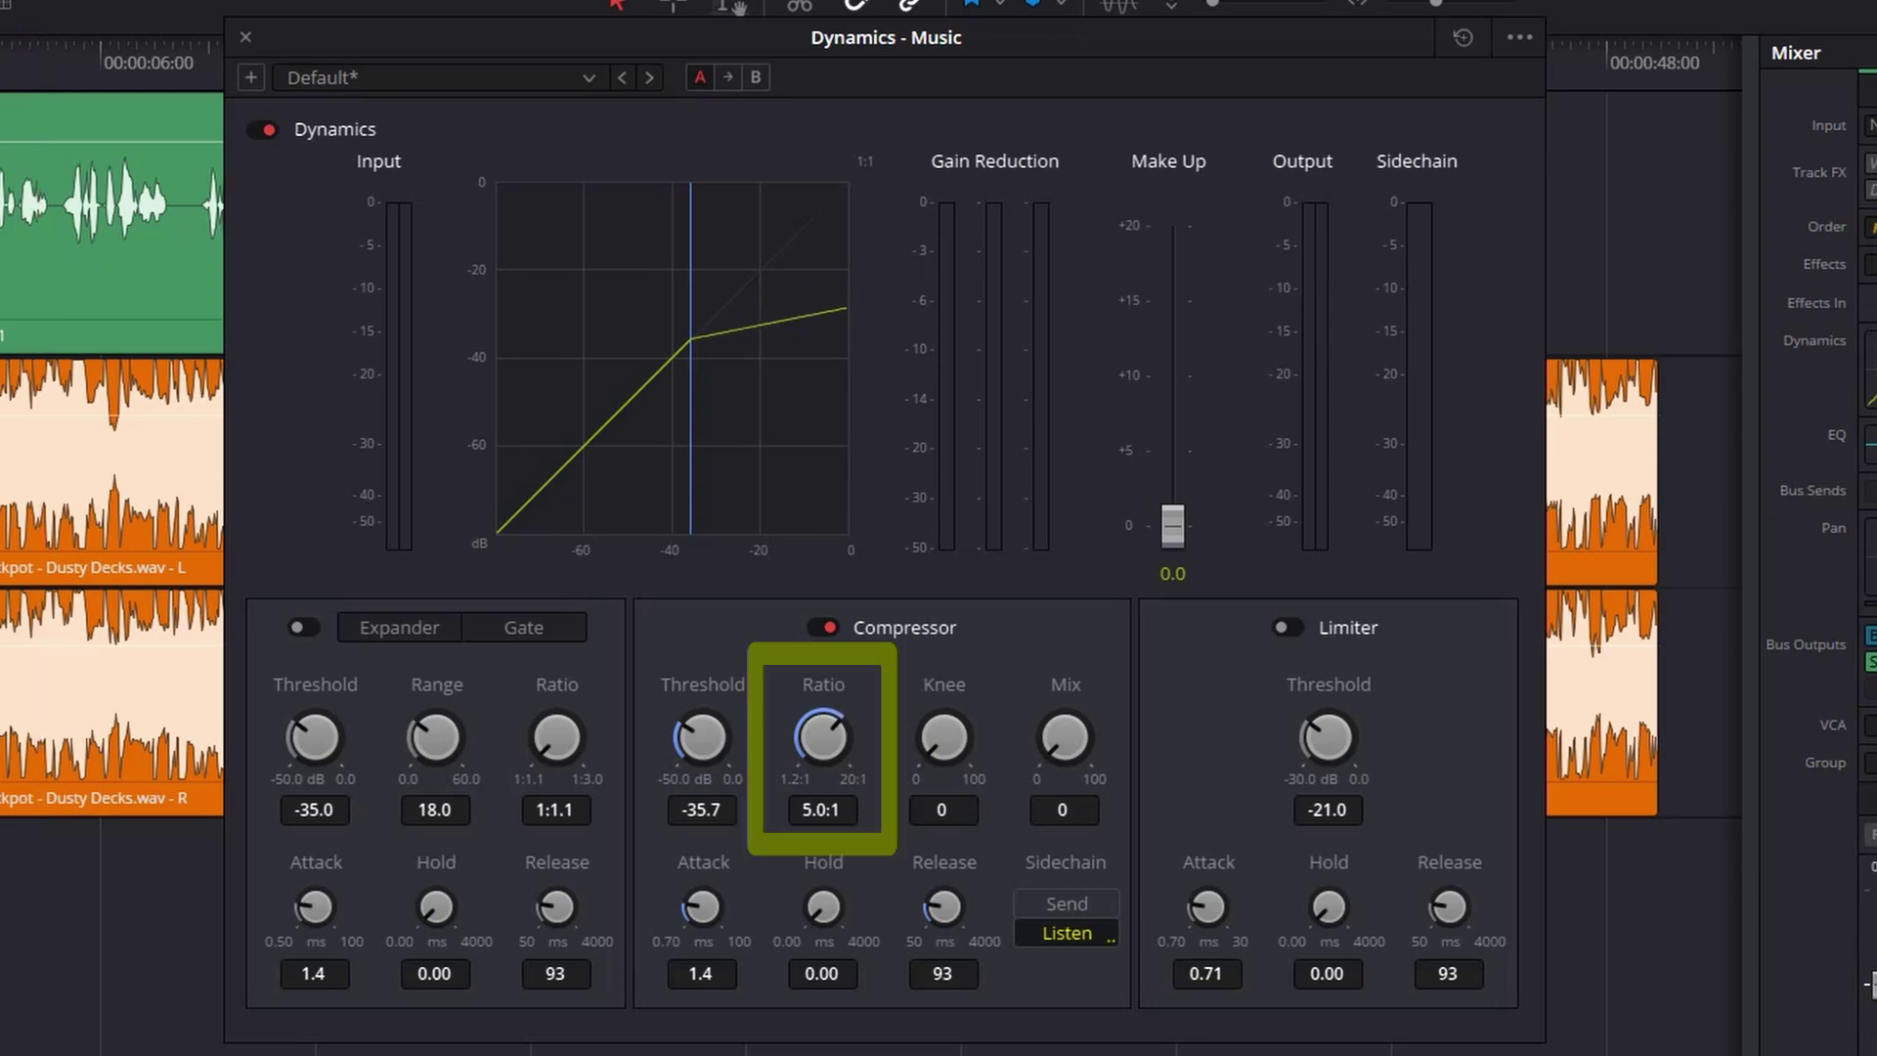
{"action": "key", "text": "space"}
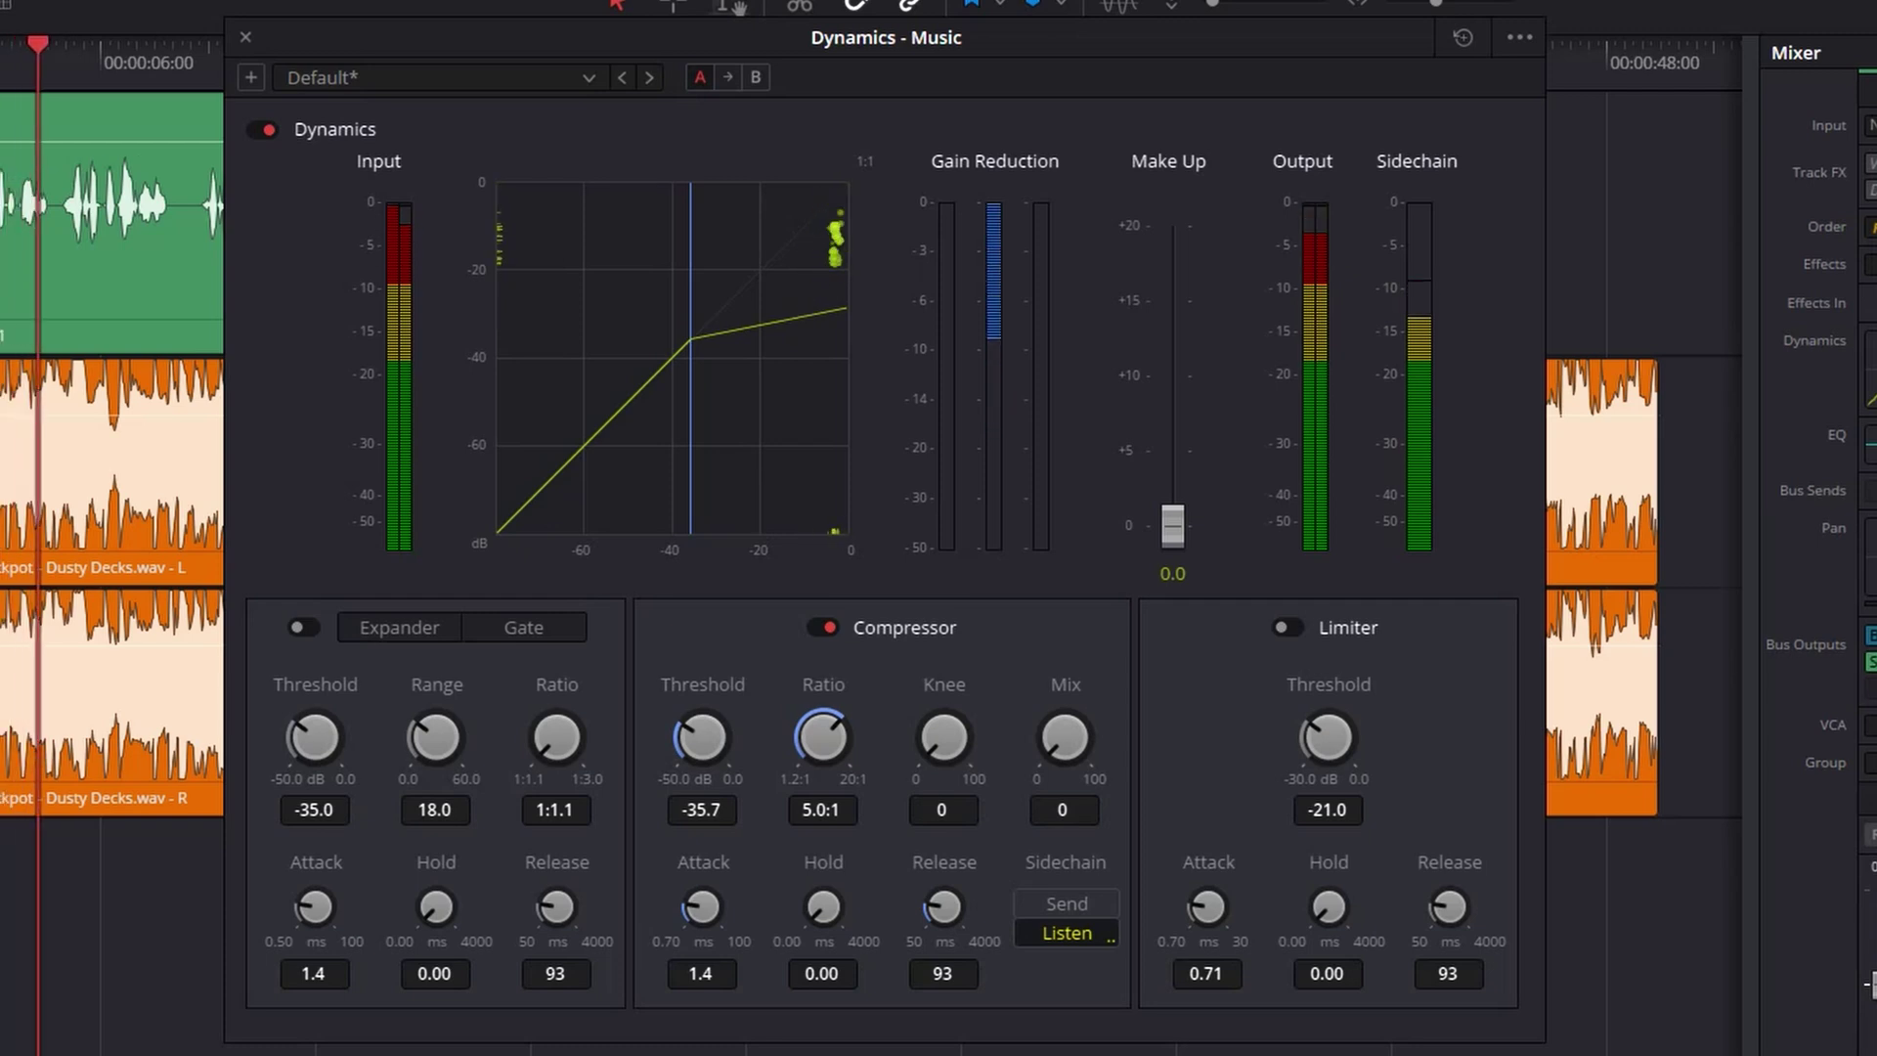
{"action": "key", "text": "space"}
{"action": "left_click", "coordinate": [426, 163]}
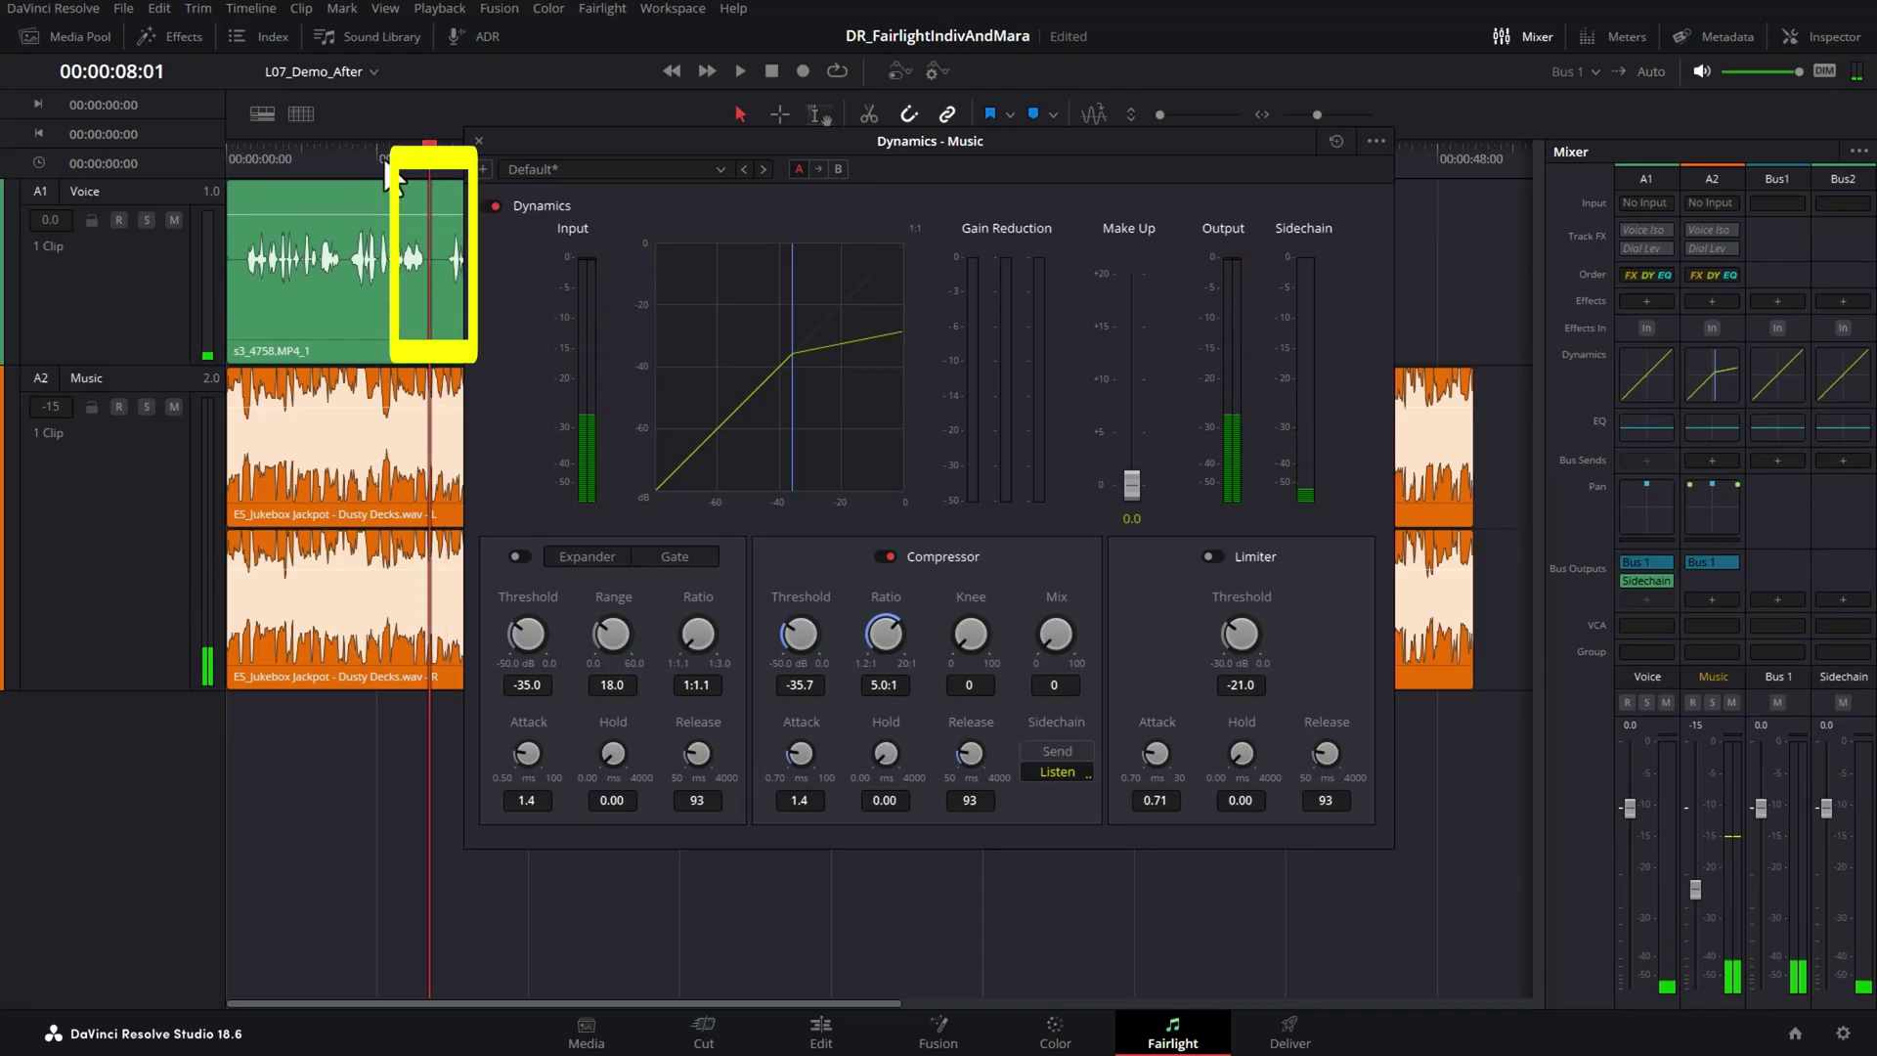
{"action": "left_click", "coordinate": [386, 162]}
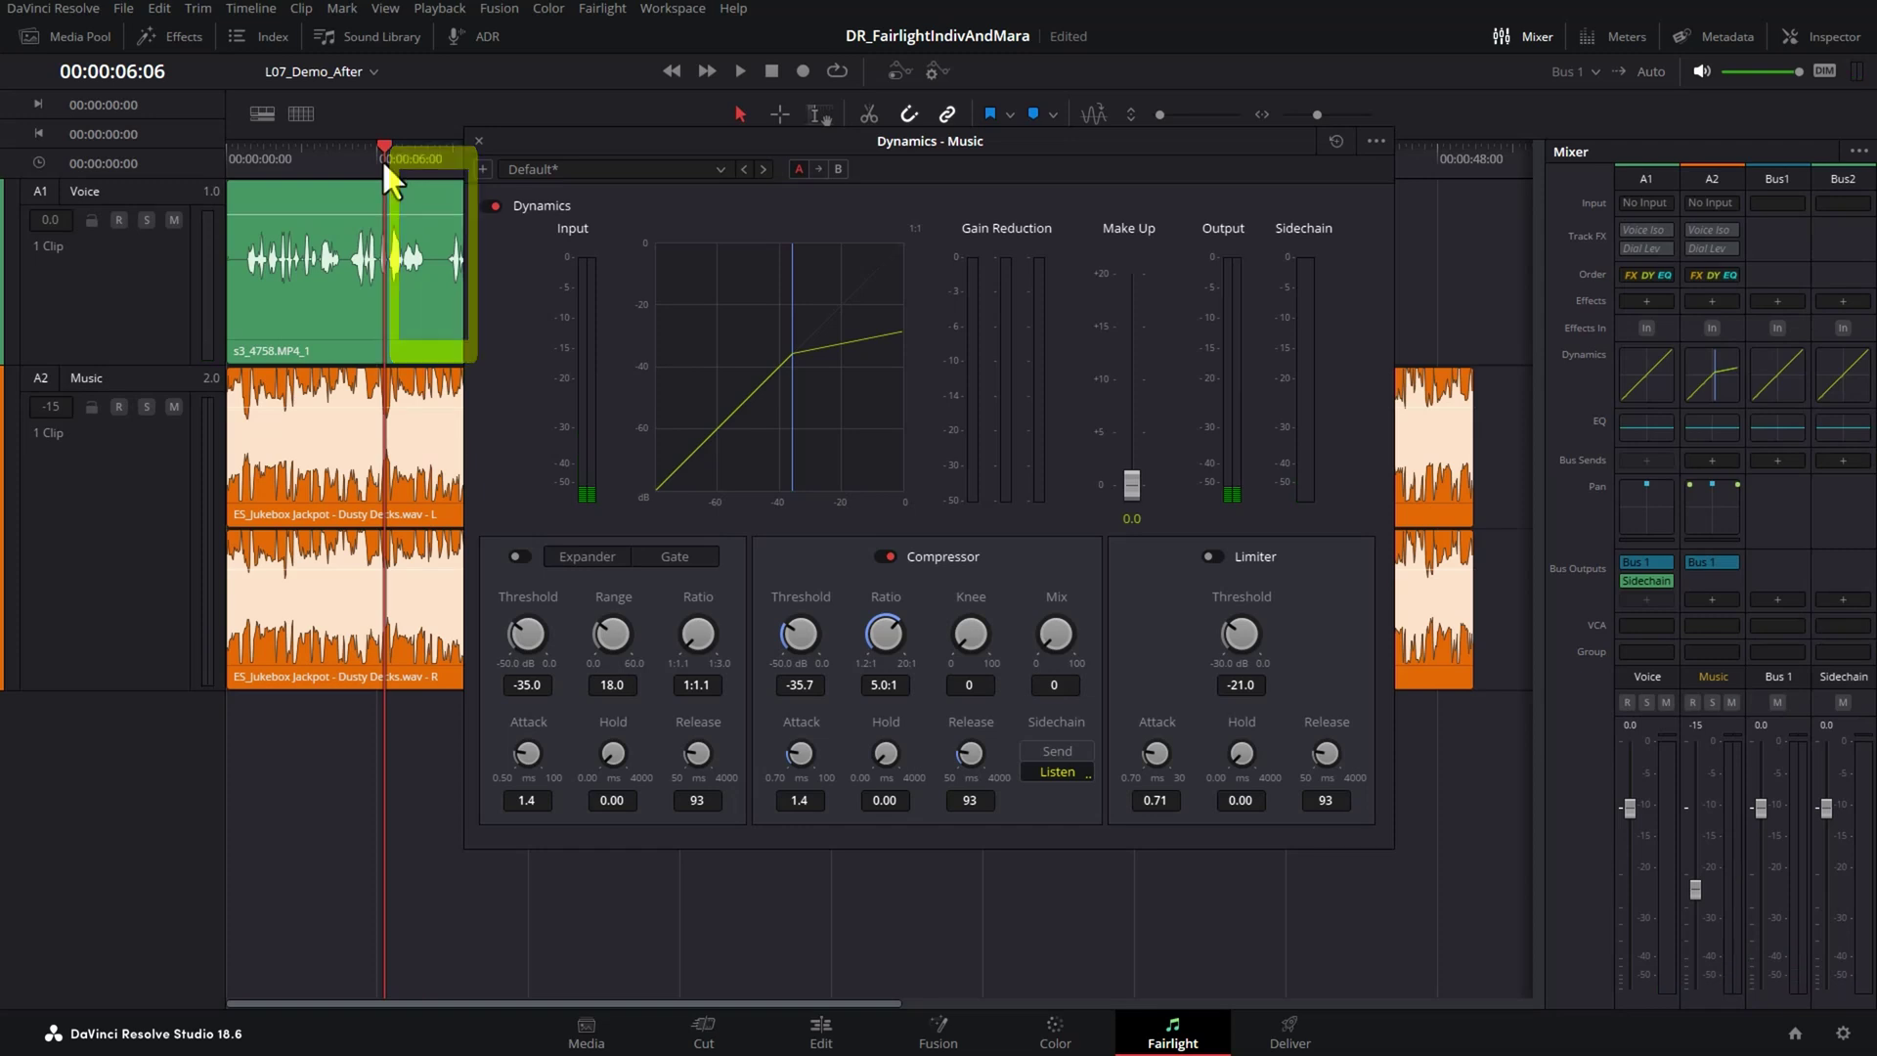
{"action": "key", "text": "space"}
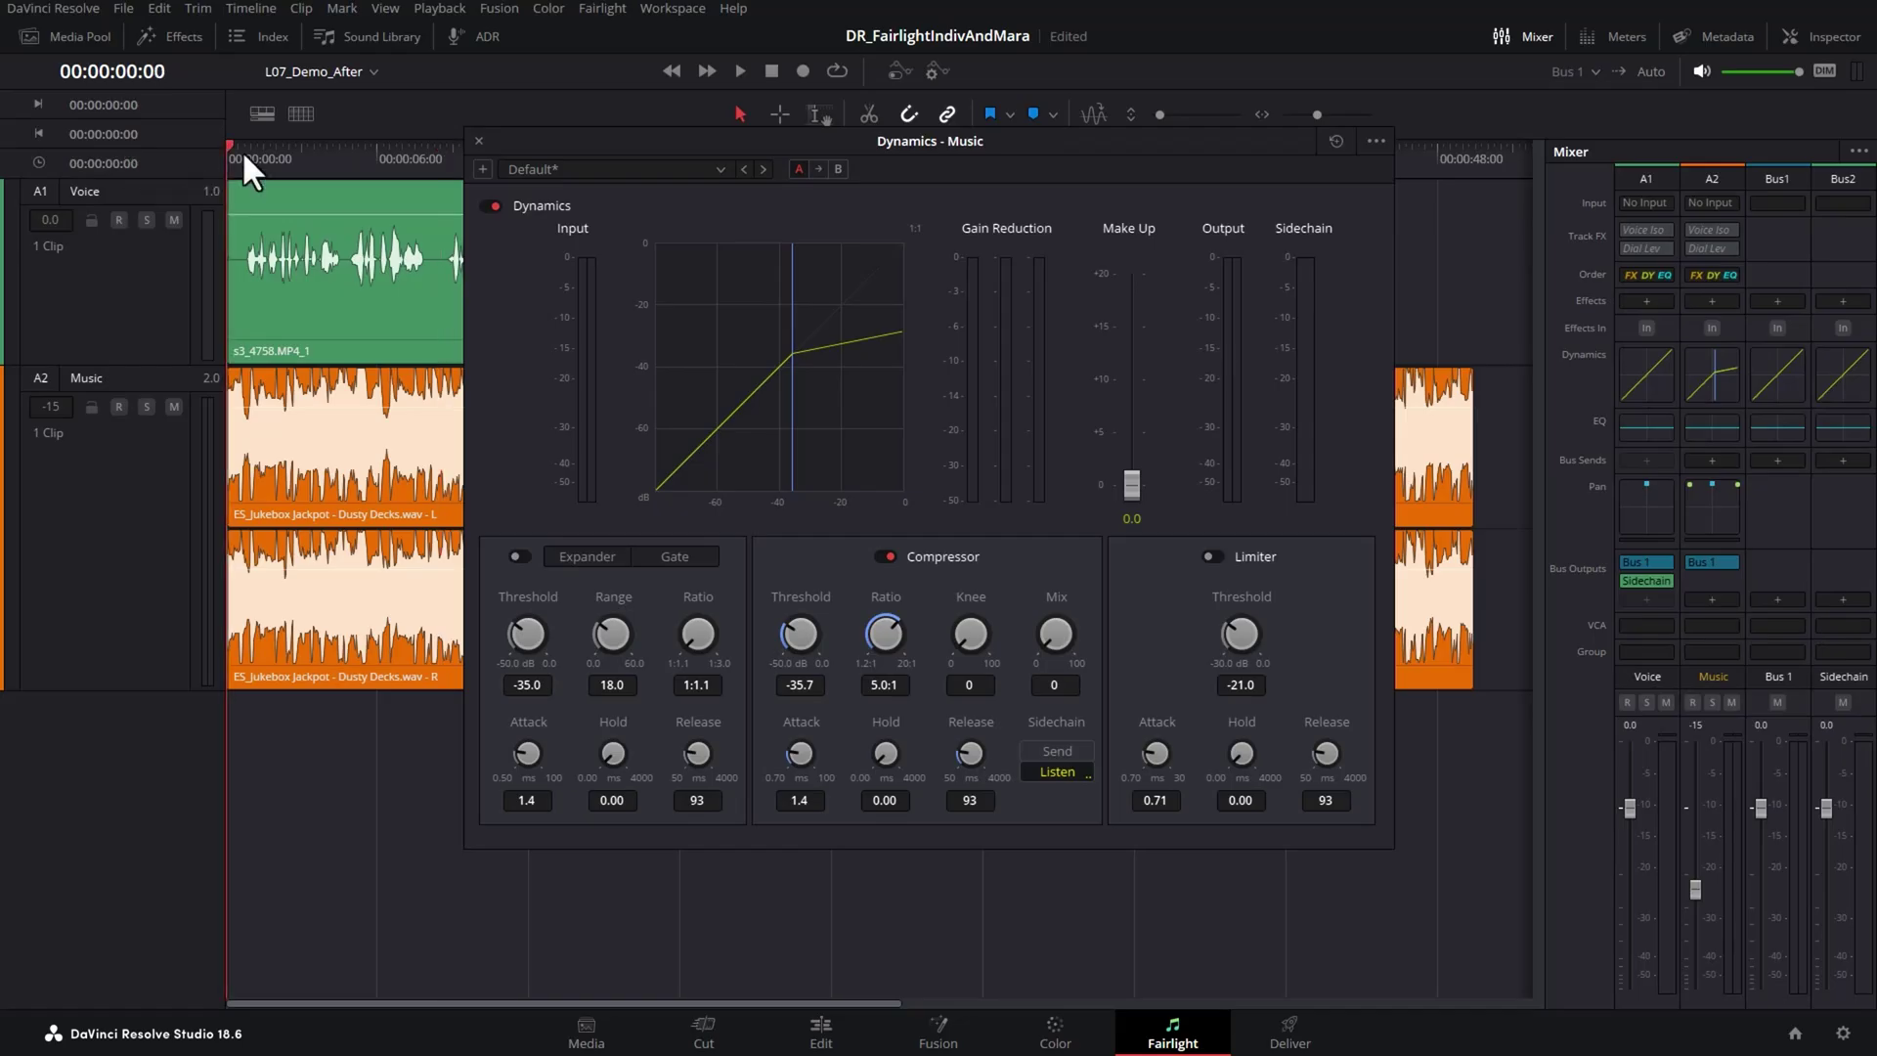
Play and scrub the opening seconds, then zoom the timeline in on the clips' first seconds
{"action": "key", "text": "space"}
{"action": "left_click_drag", "start_coordinate": [266, 154], "coordinate": [240, 150]}
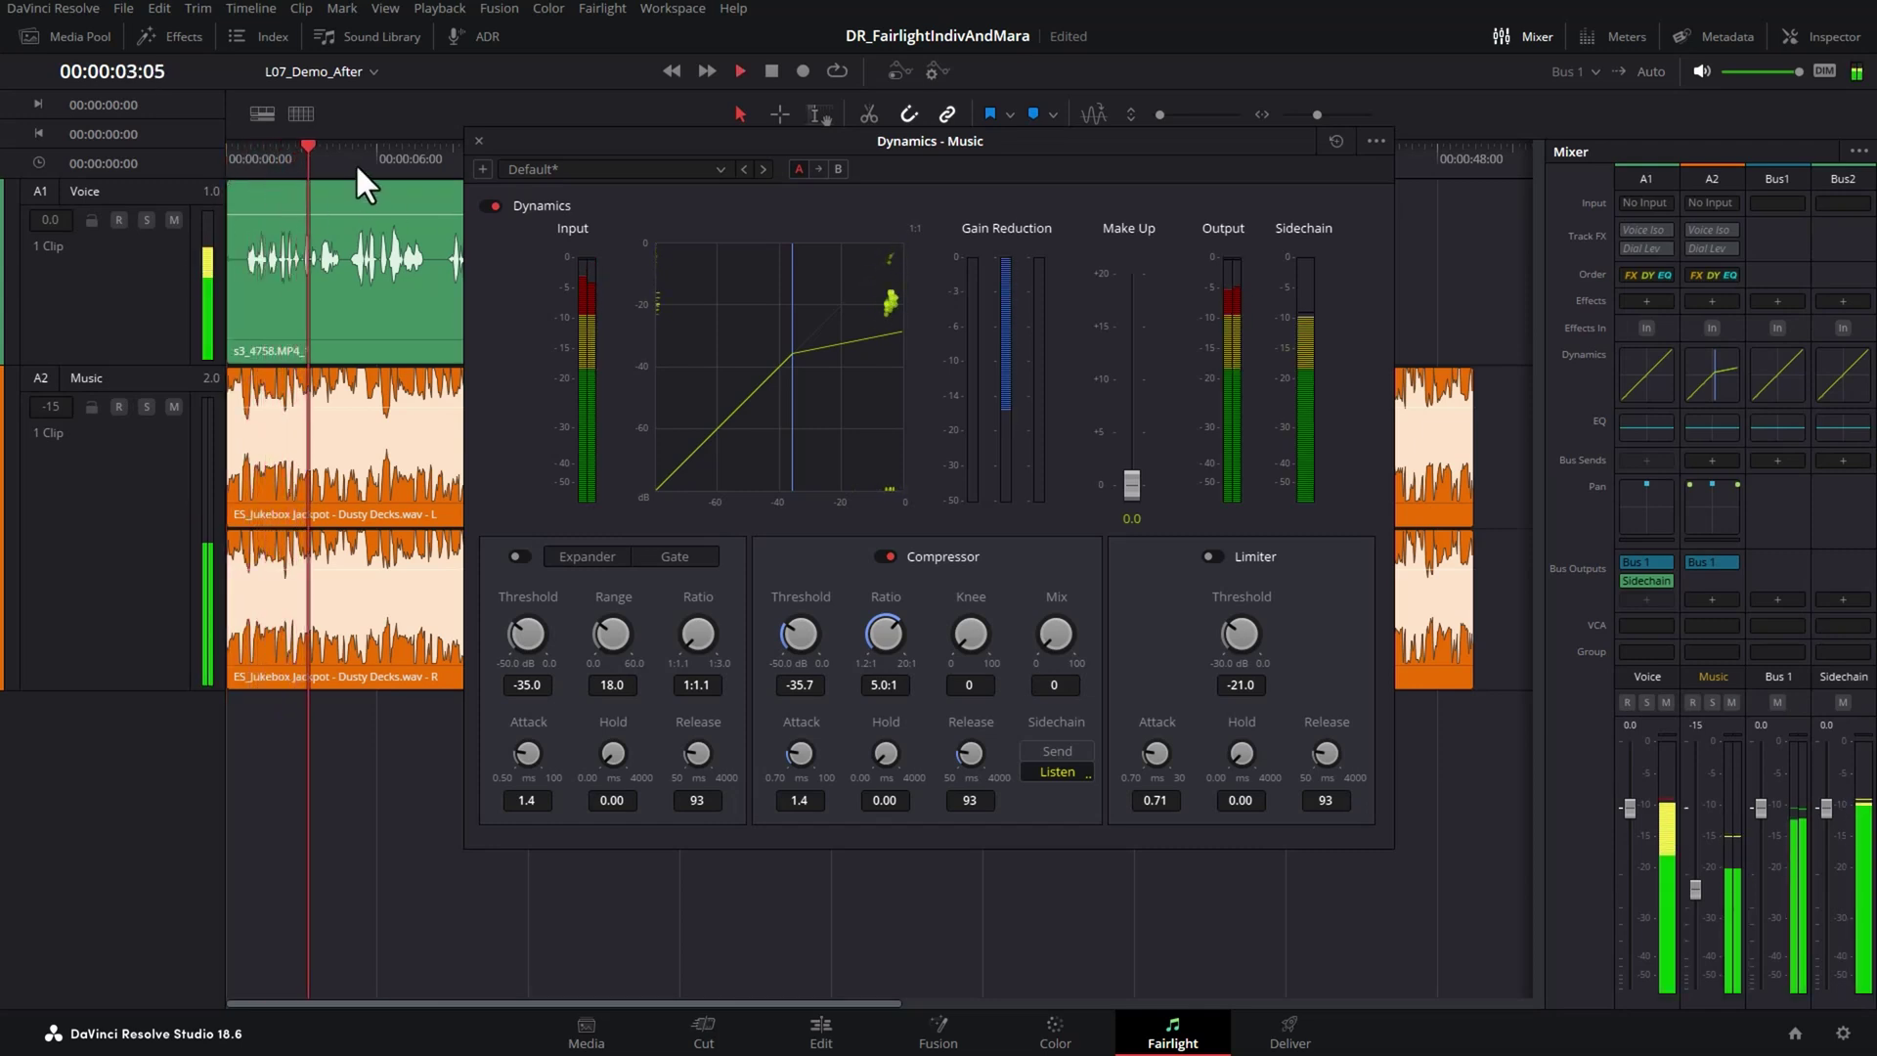
{"action": "key", "text": "space"}
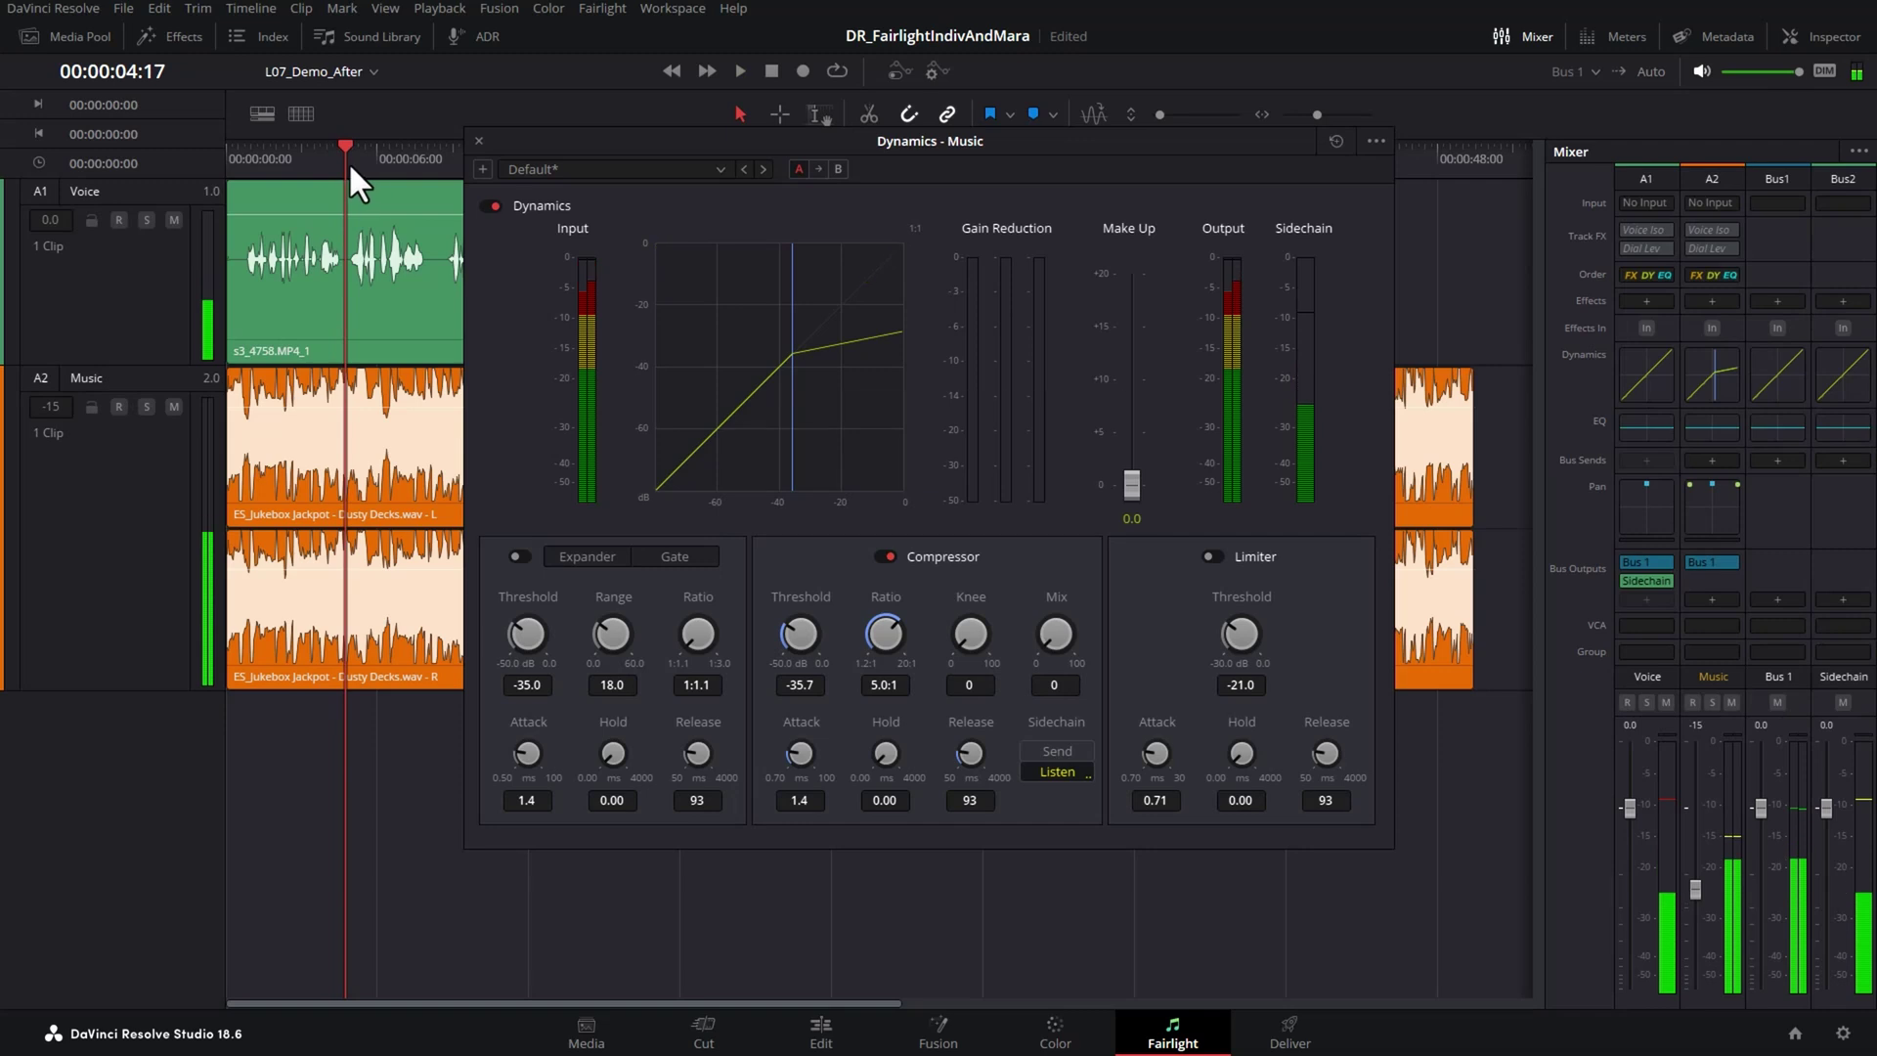
{"action": "left_click", "coordinate": [273, 156]}
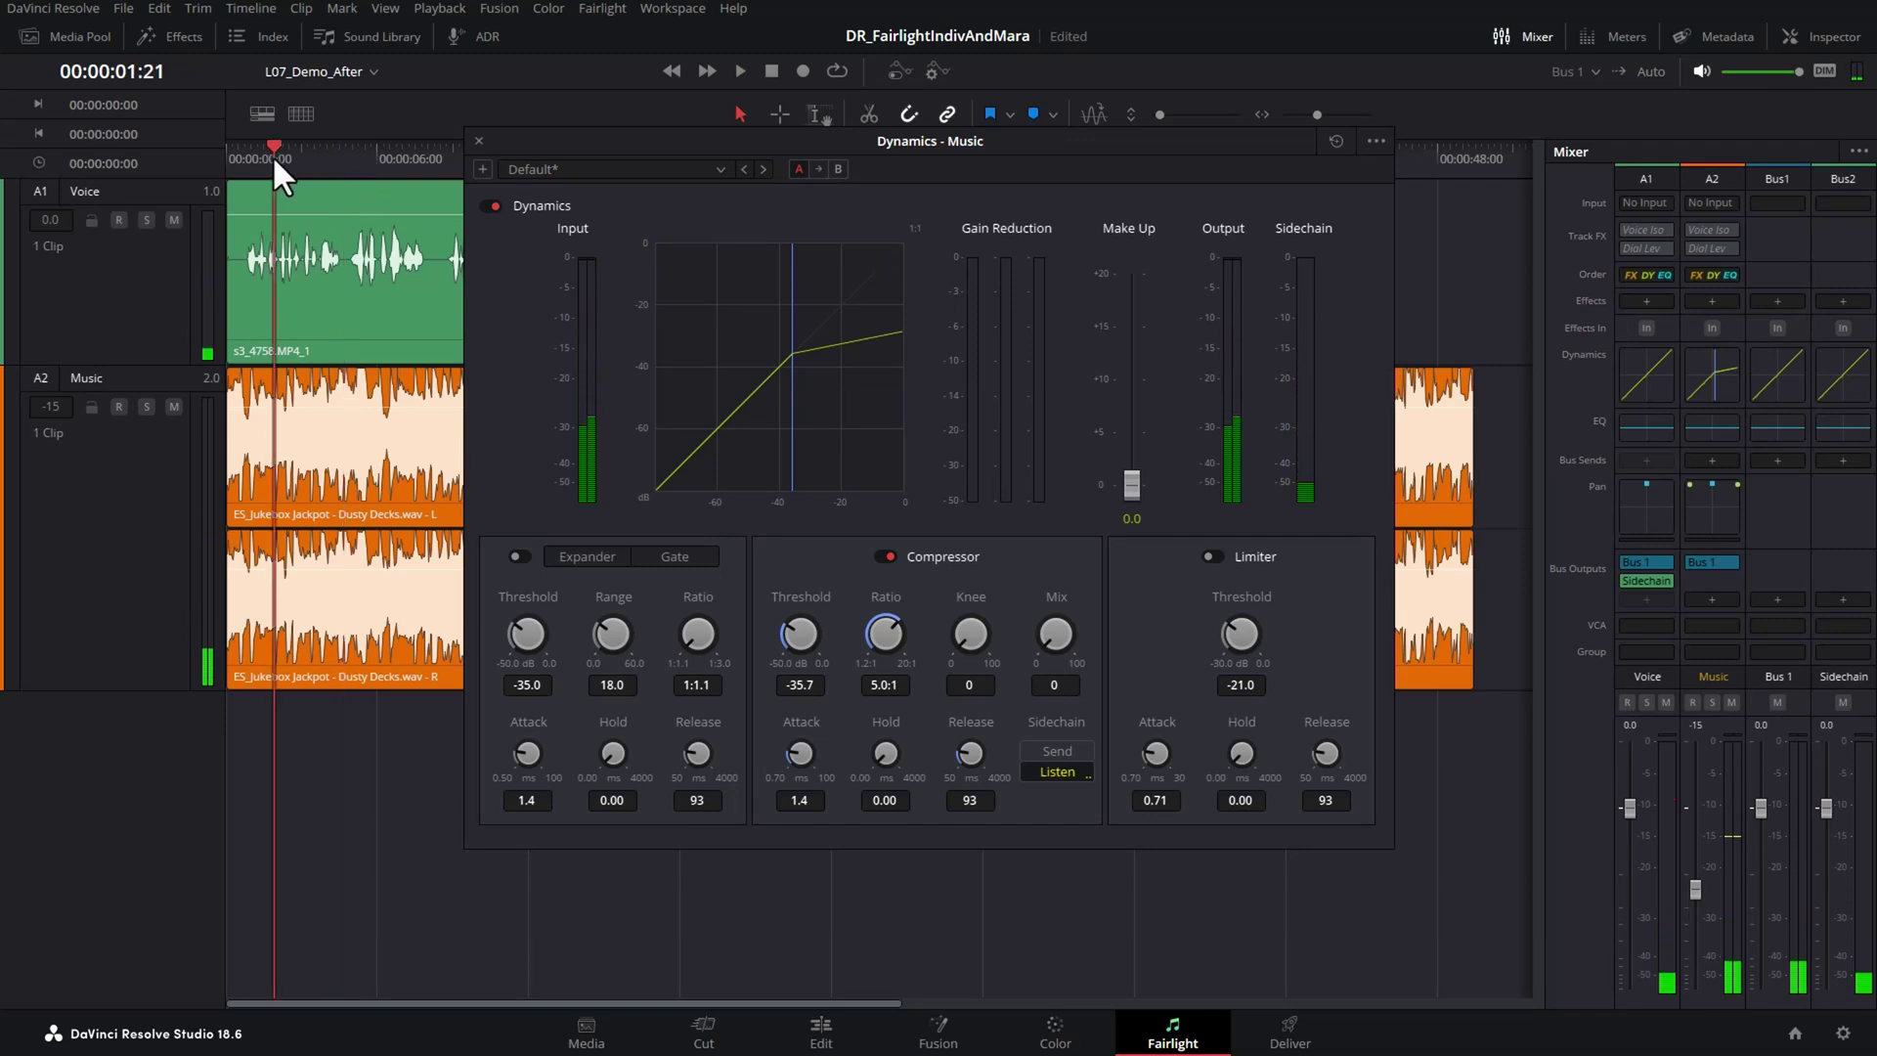
{"action": "left_click", "coordinate": [258, 155]}
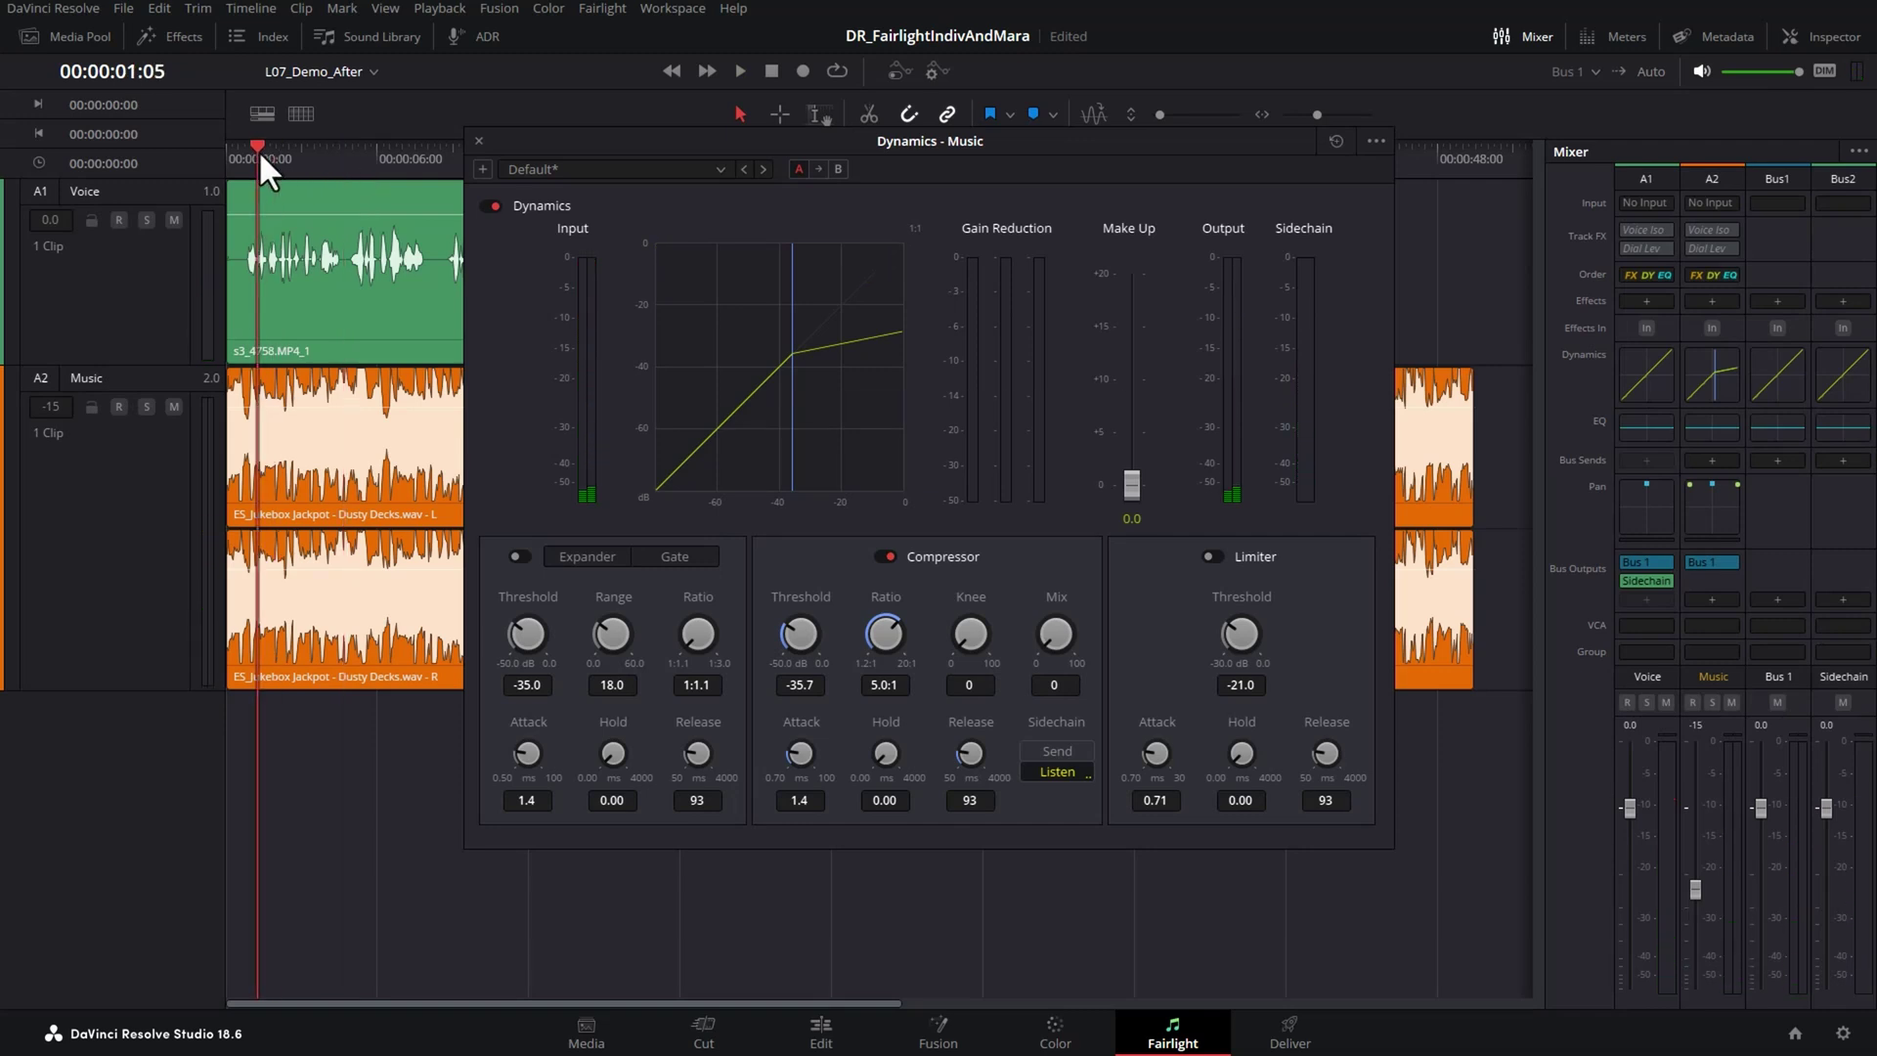
{"action": "key", "text": "ctrl+equal"}
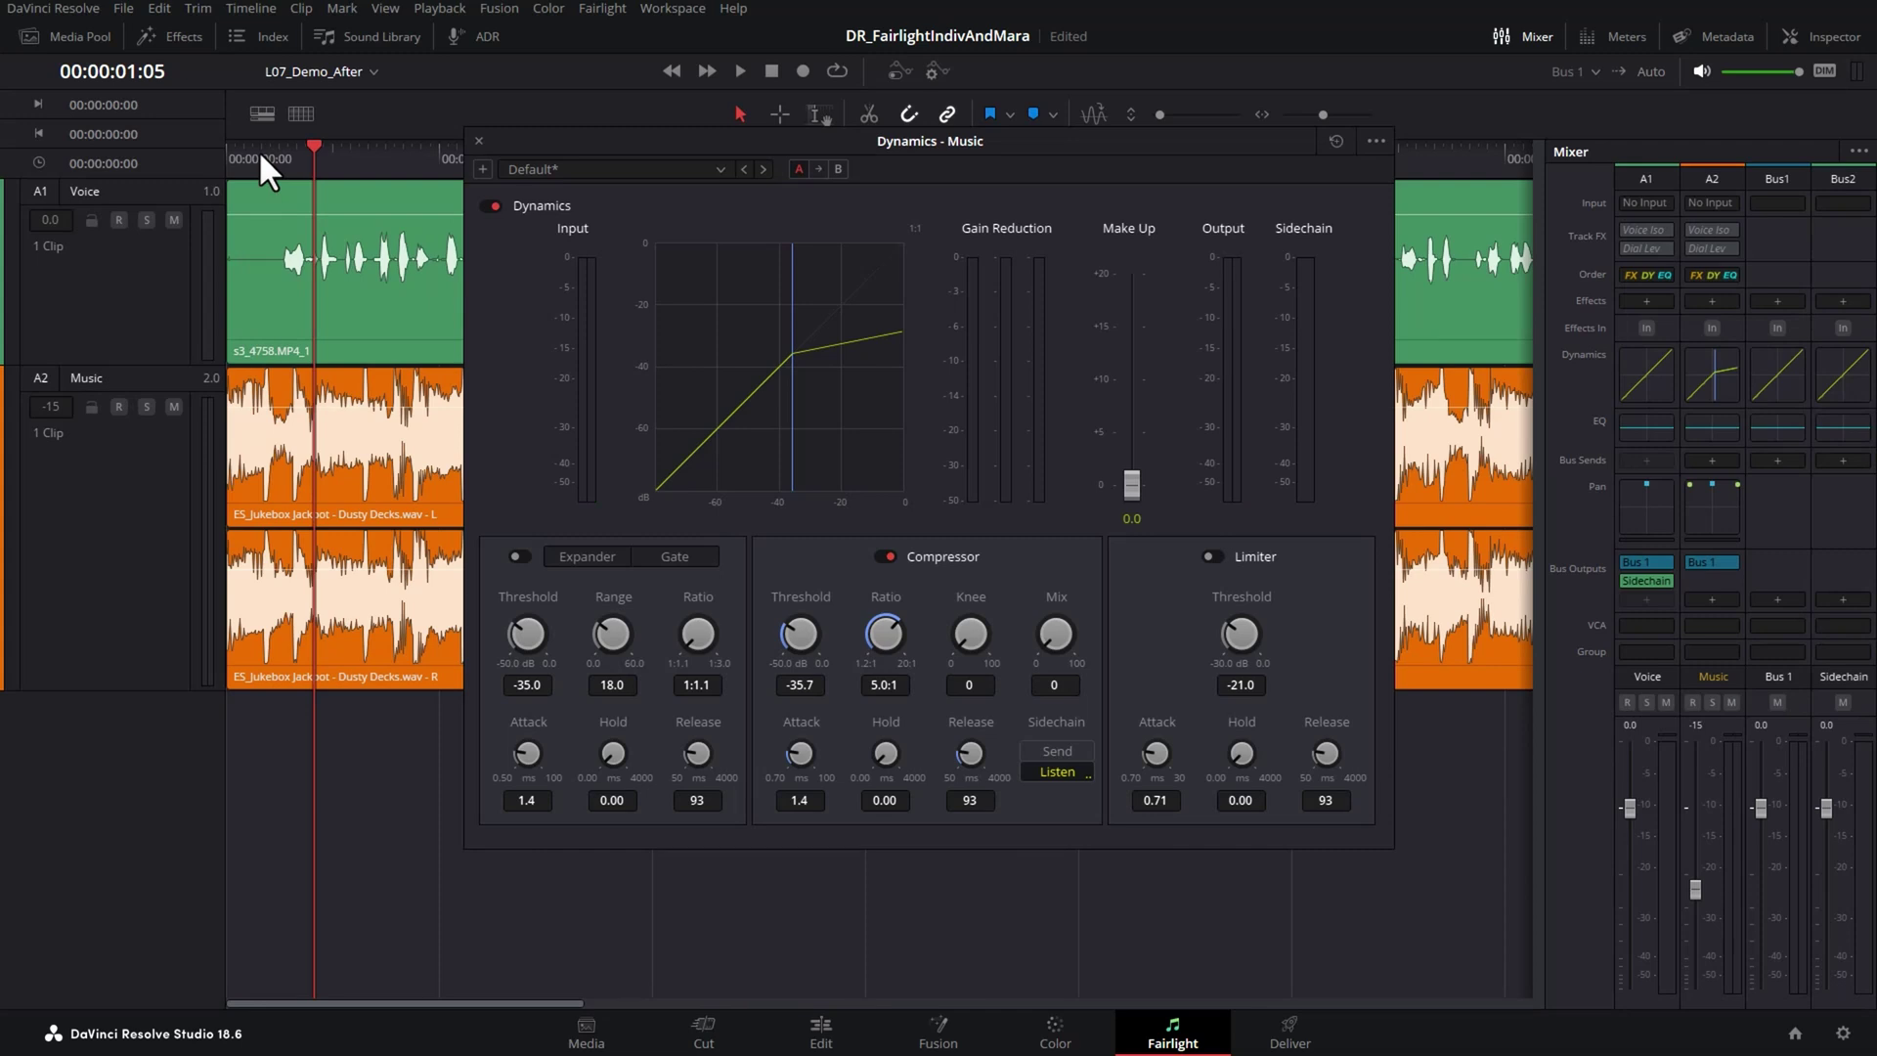
Move the Dynamics window aside, lower the compressor attack to 0.70 ms, and play the opening seconds
{"action": "left_click_drag", "start_coordinate": [600, 136], "coordinate": [970, 124]}
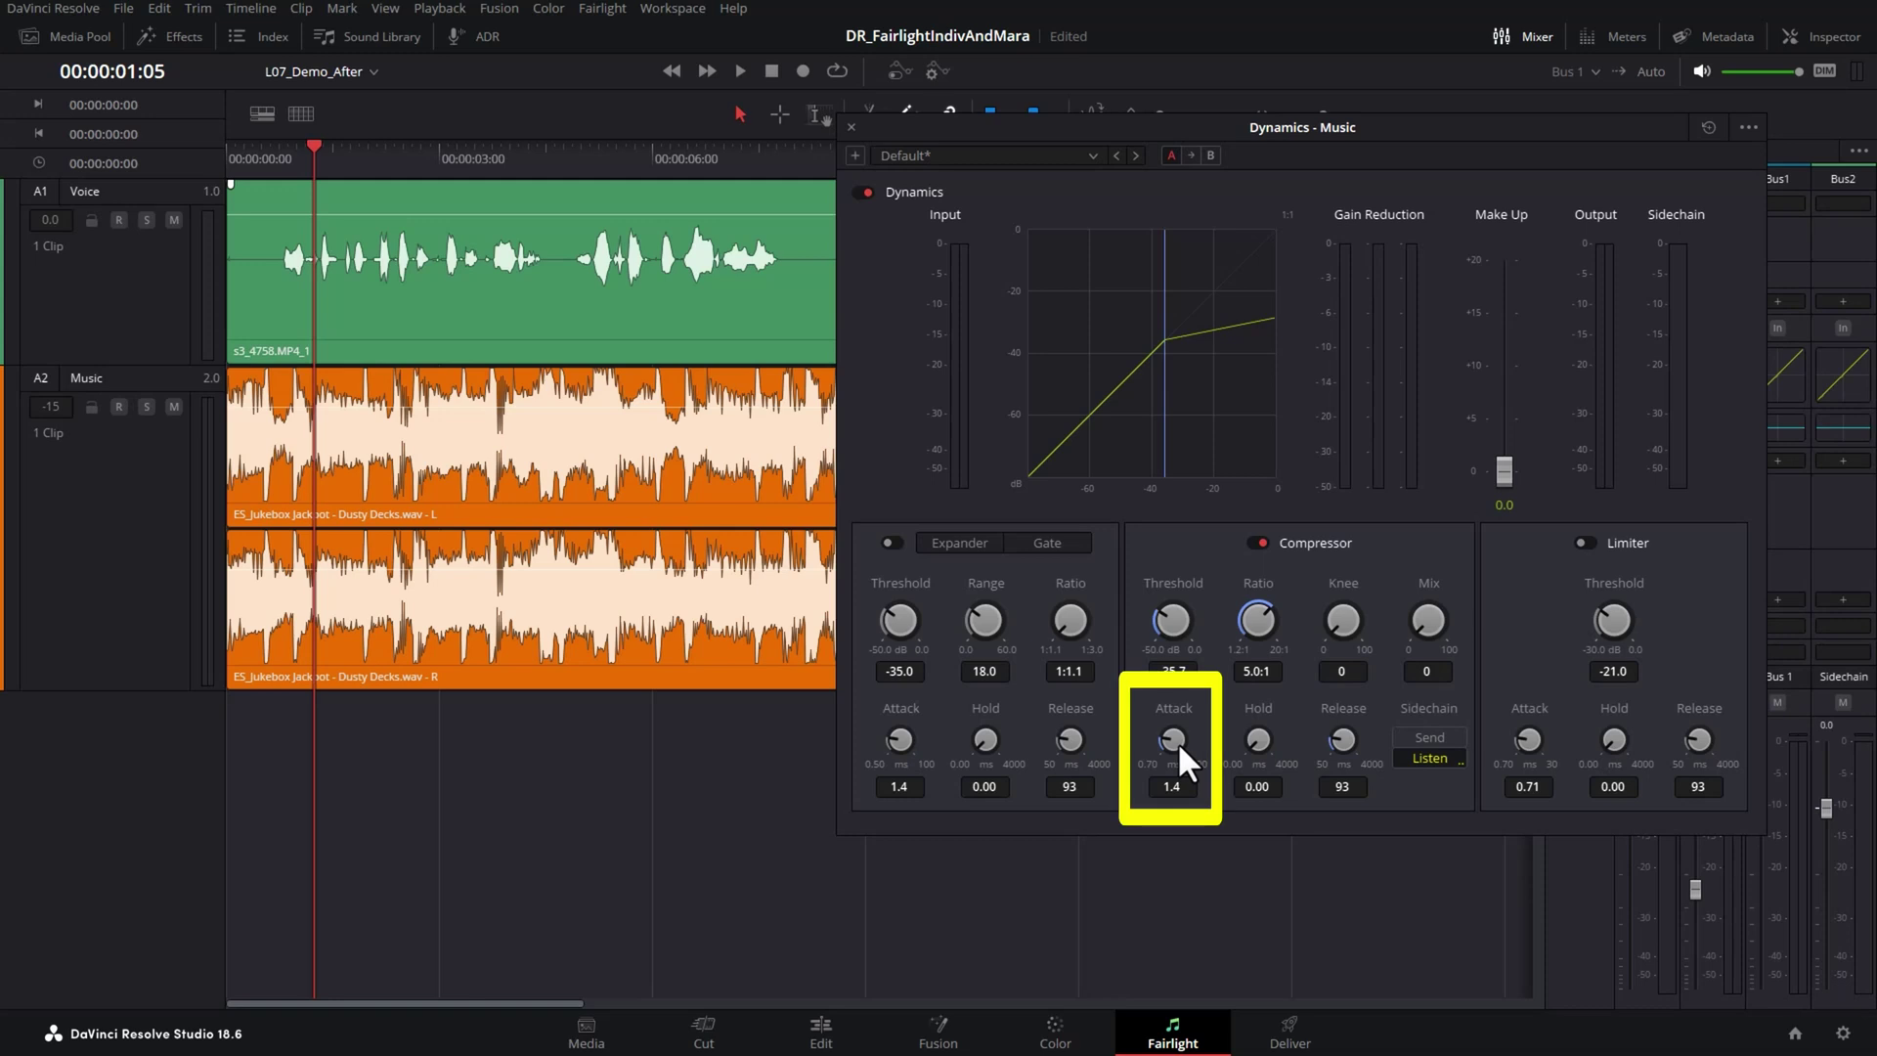
{"action": "scroll", "coordinate": [1177, 741], "scroll_direction": "down", "scroll_amount": 1}
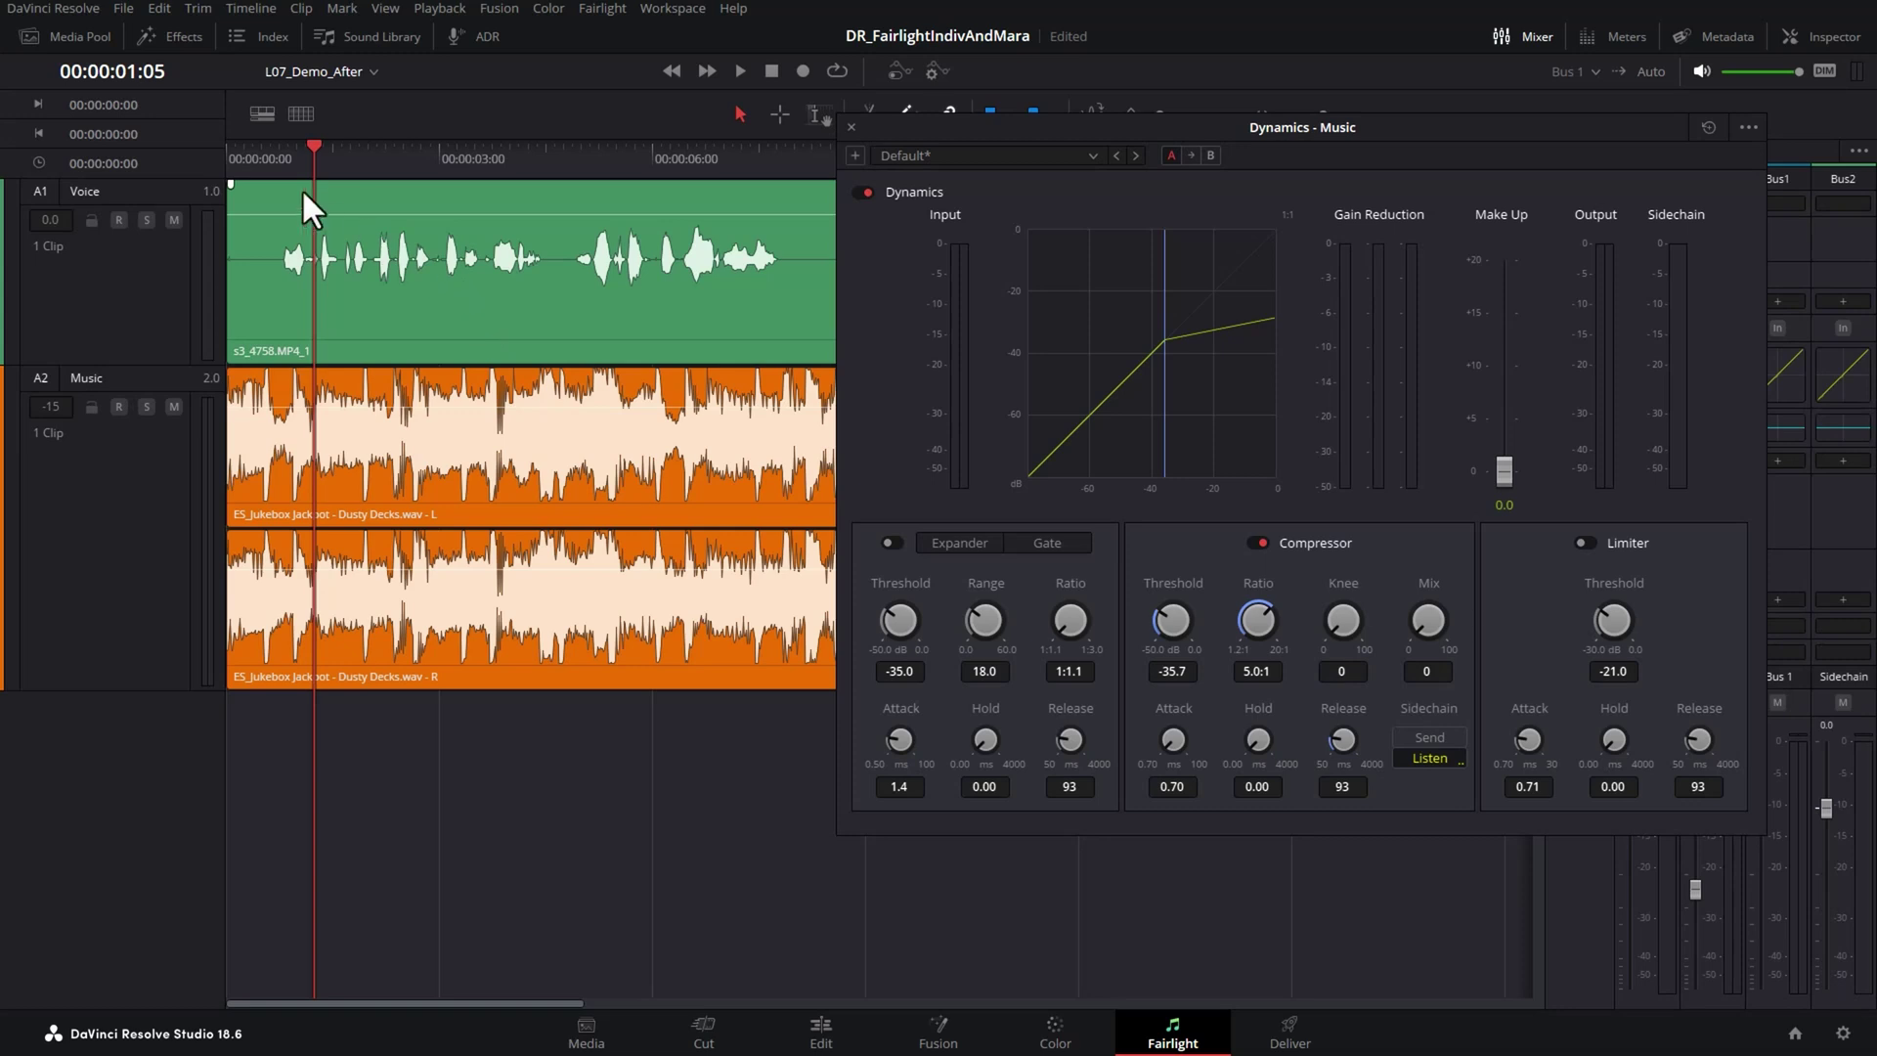
{"action": "left_click", "coordinate": [266, 152]}
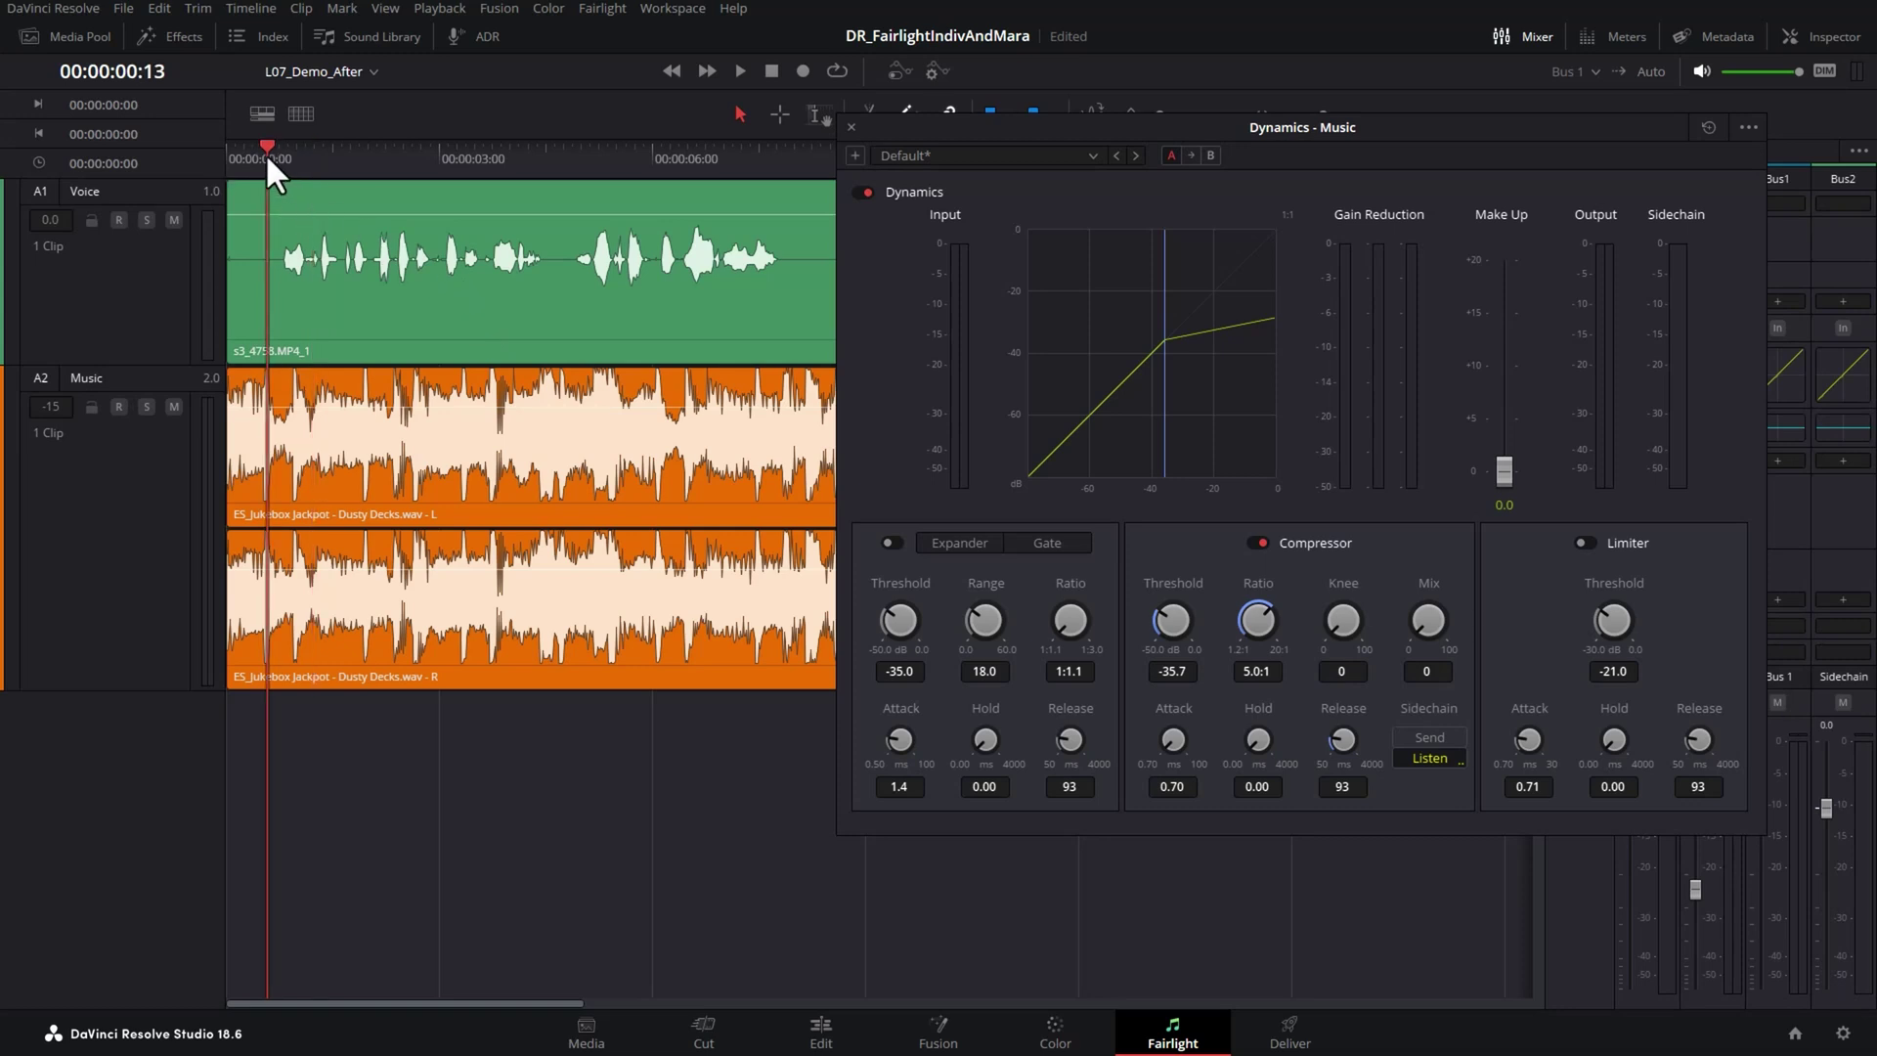
{"action": "key", "text": "space"}
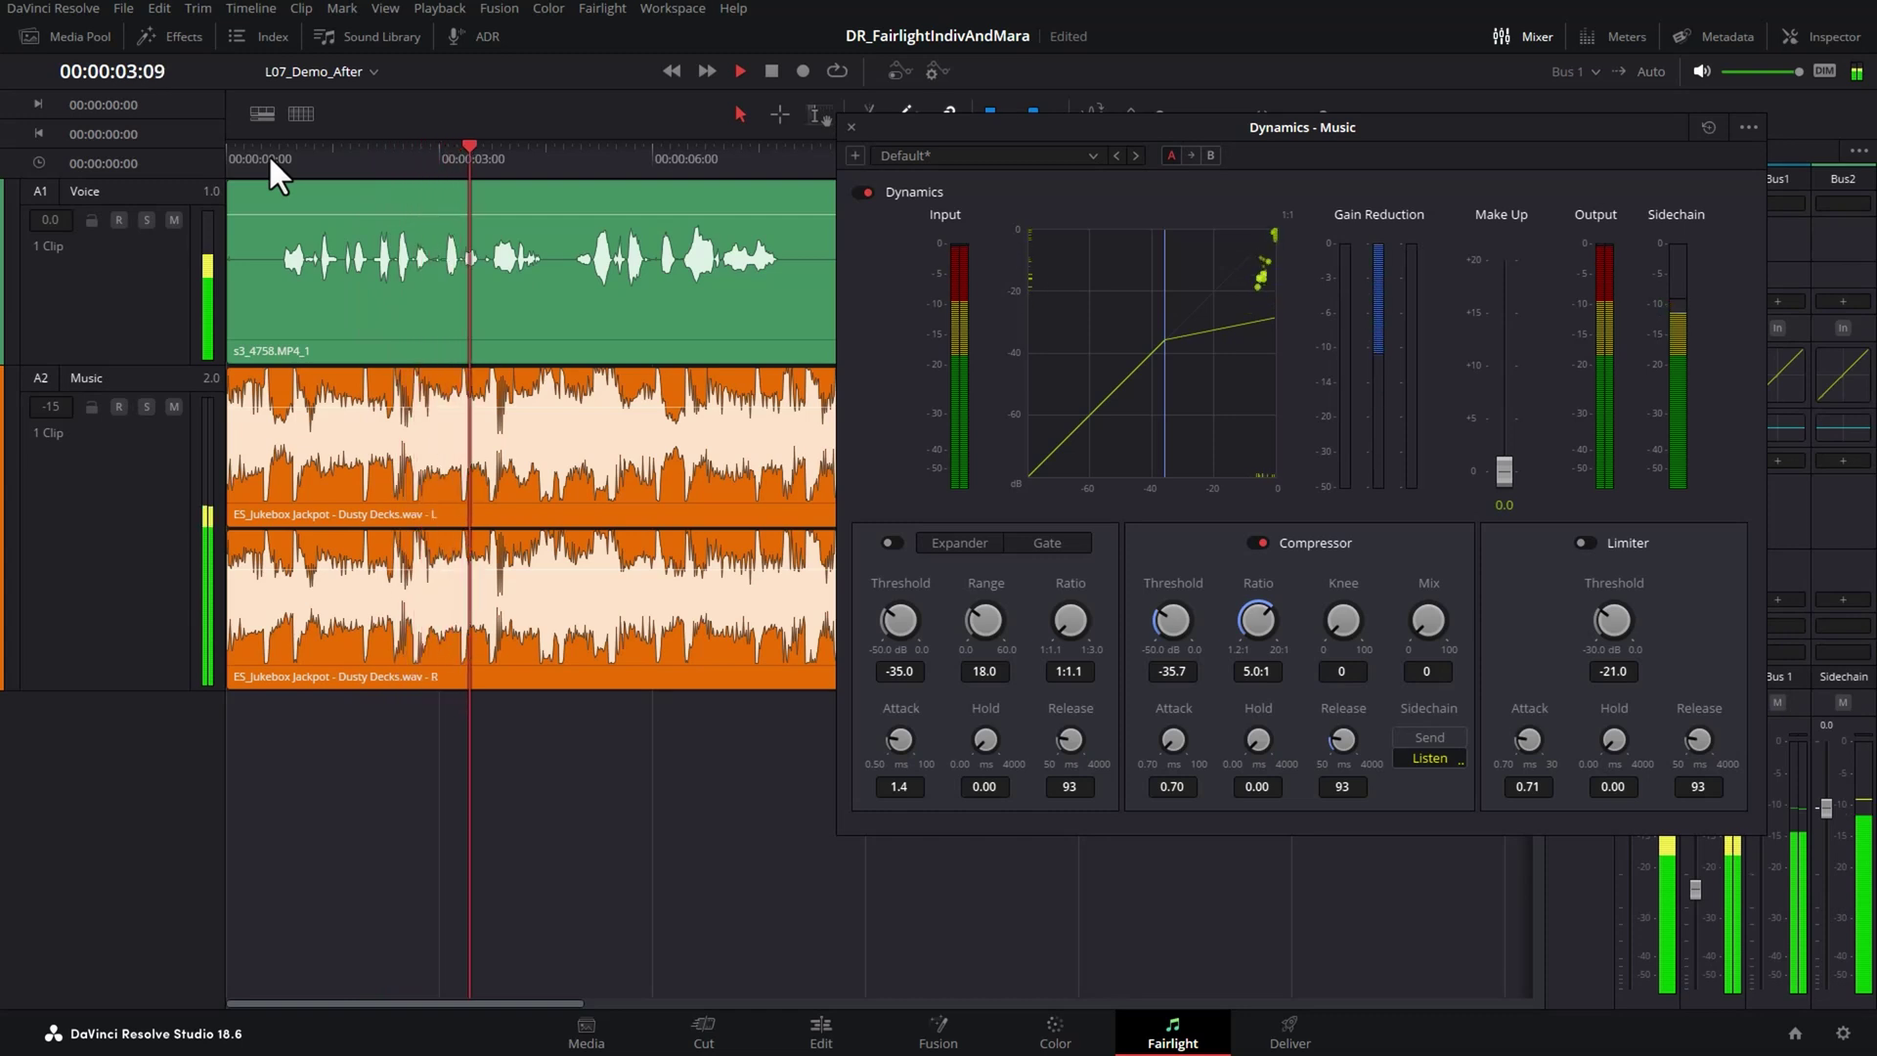
{"action": "left_click", "coordinate": [396, 148]}
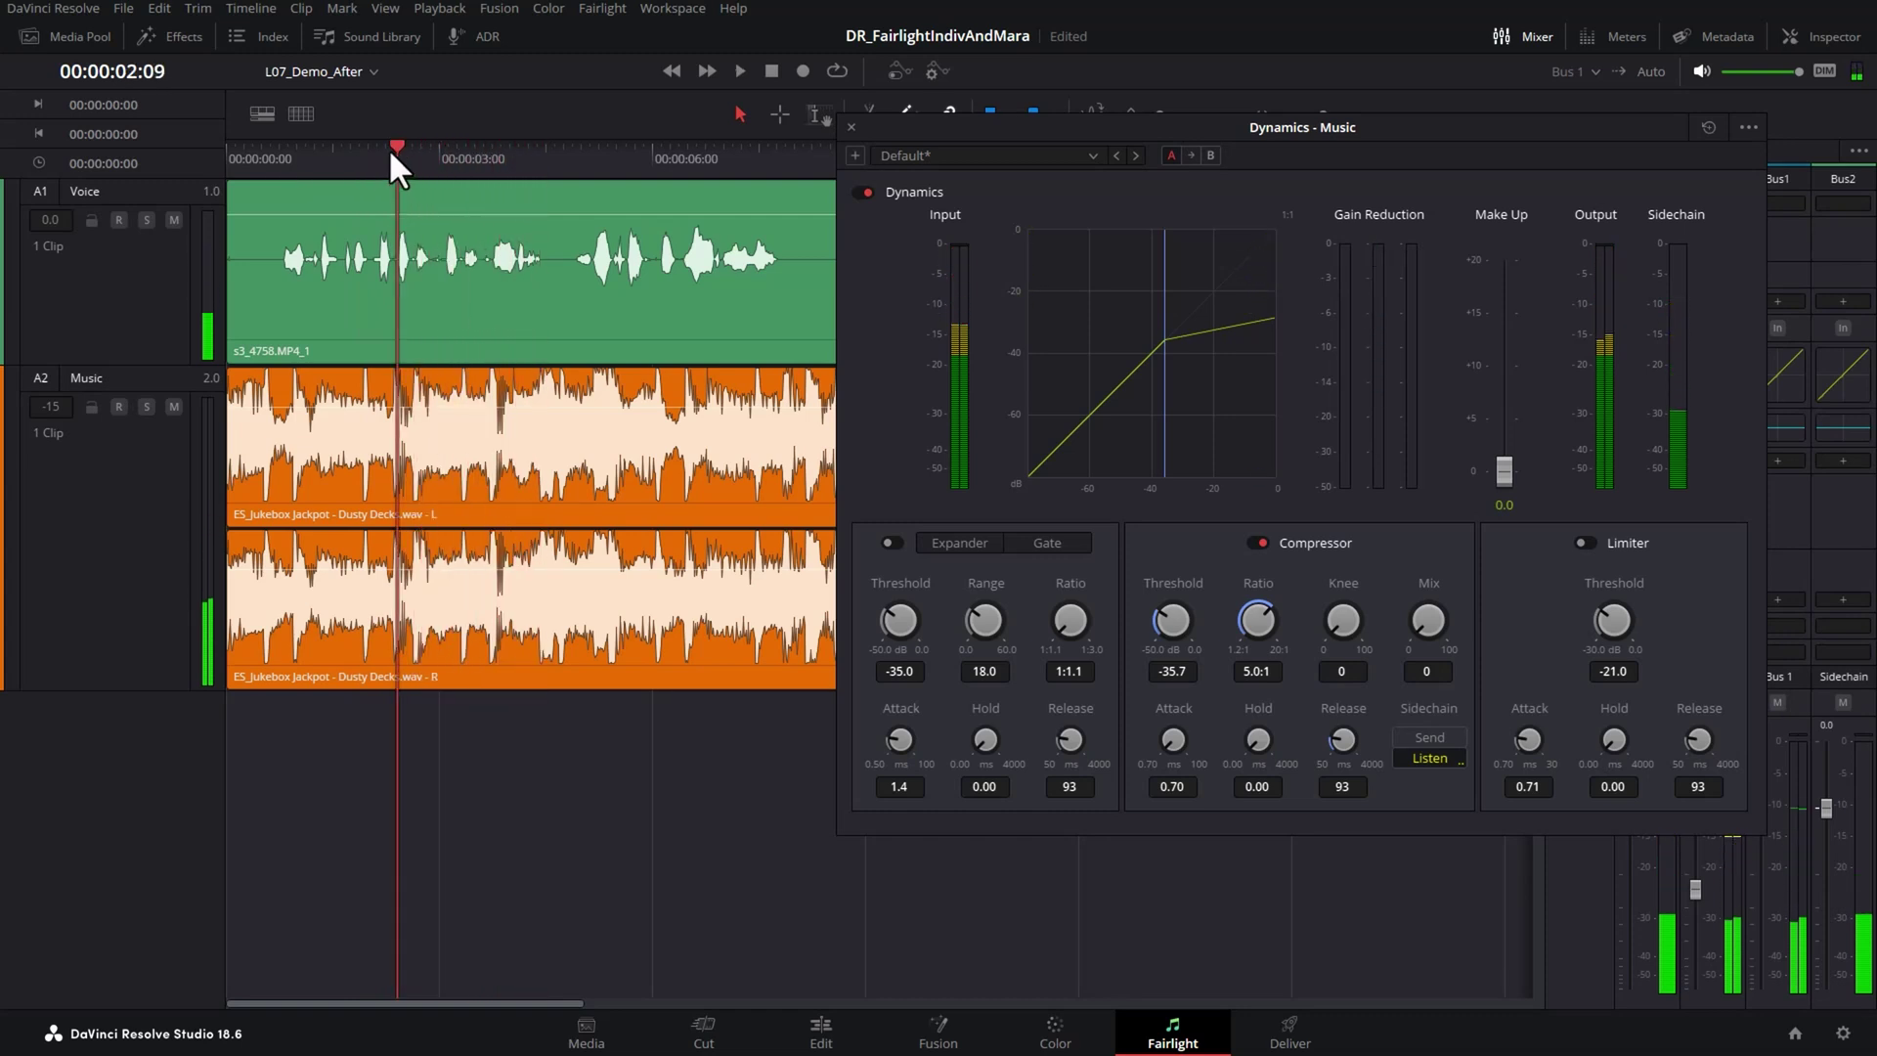
{"action": "key", "text": "space"}
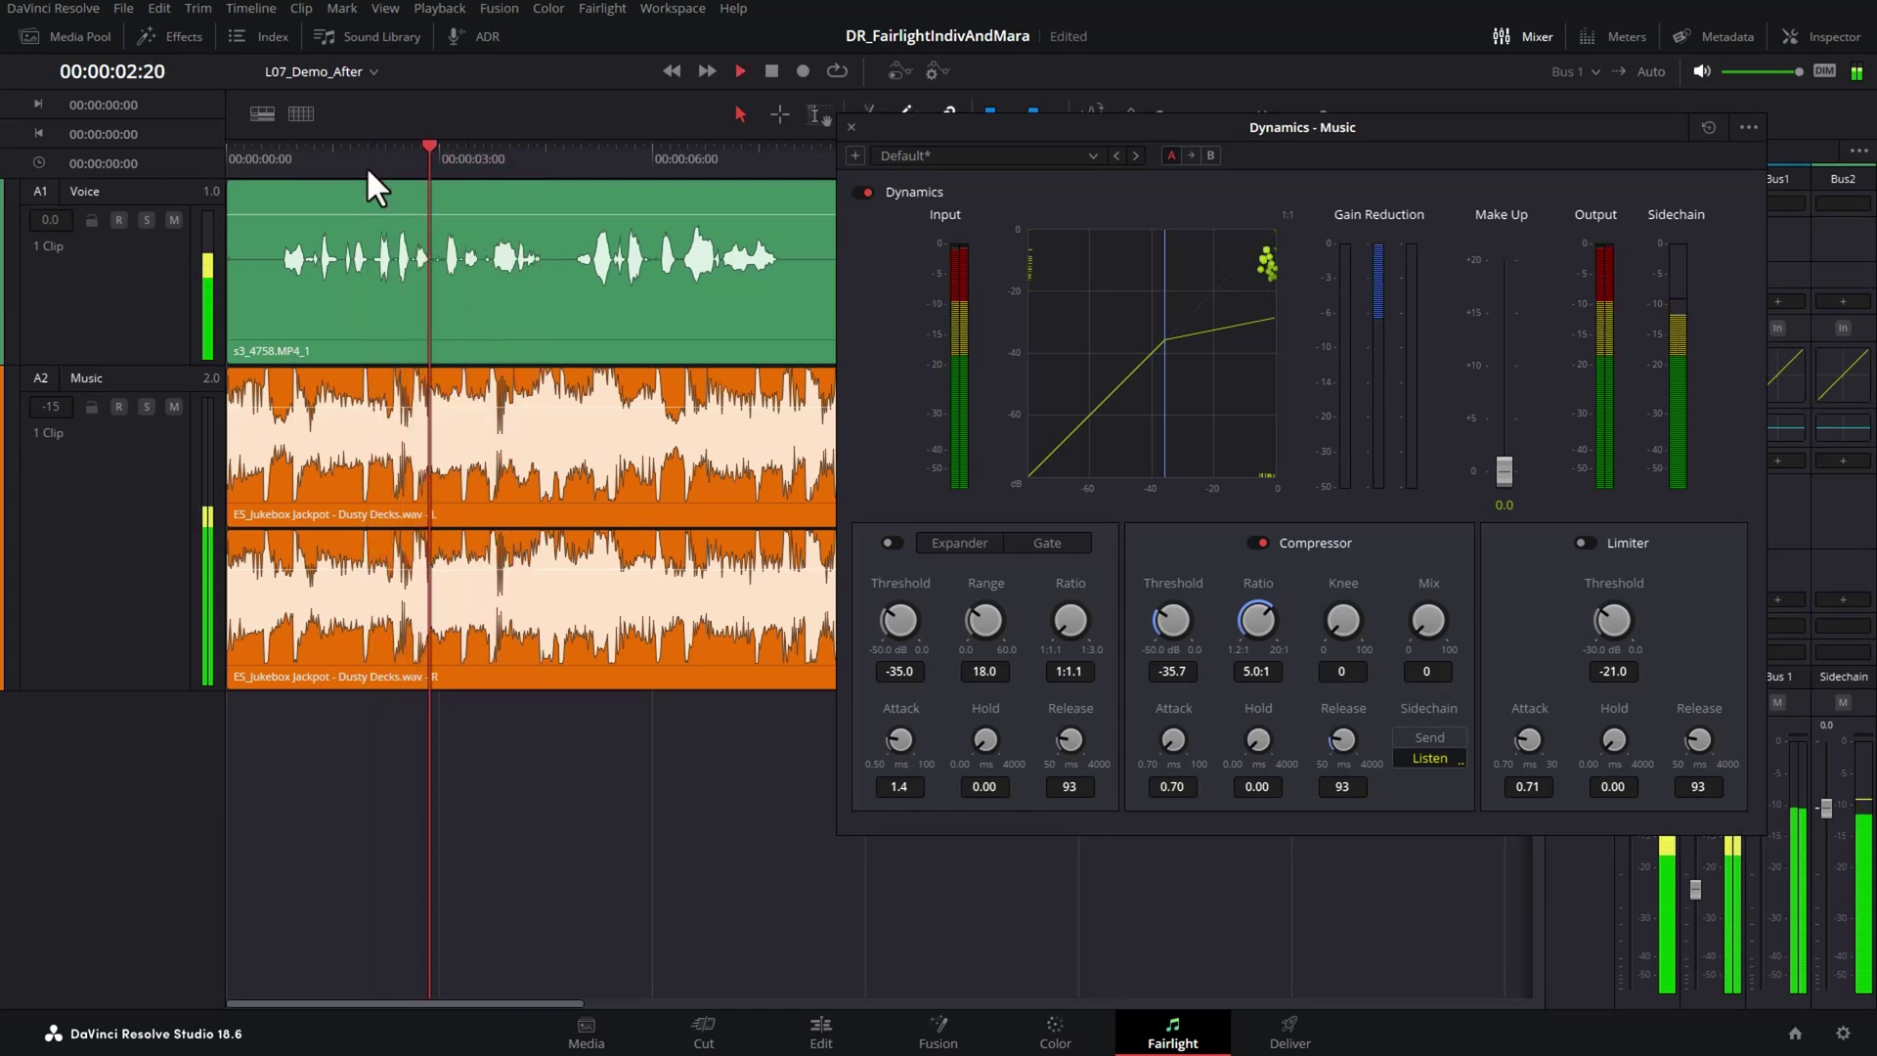
{"action": "key", "text": "space"}
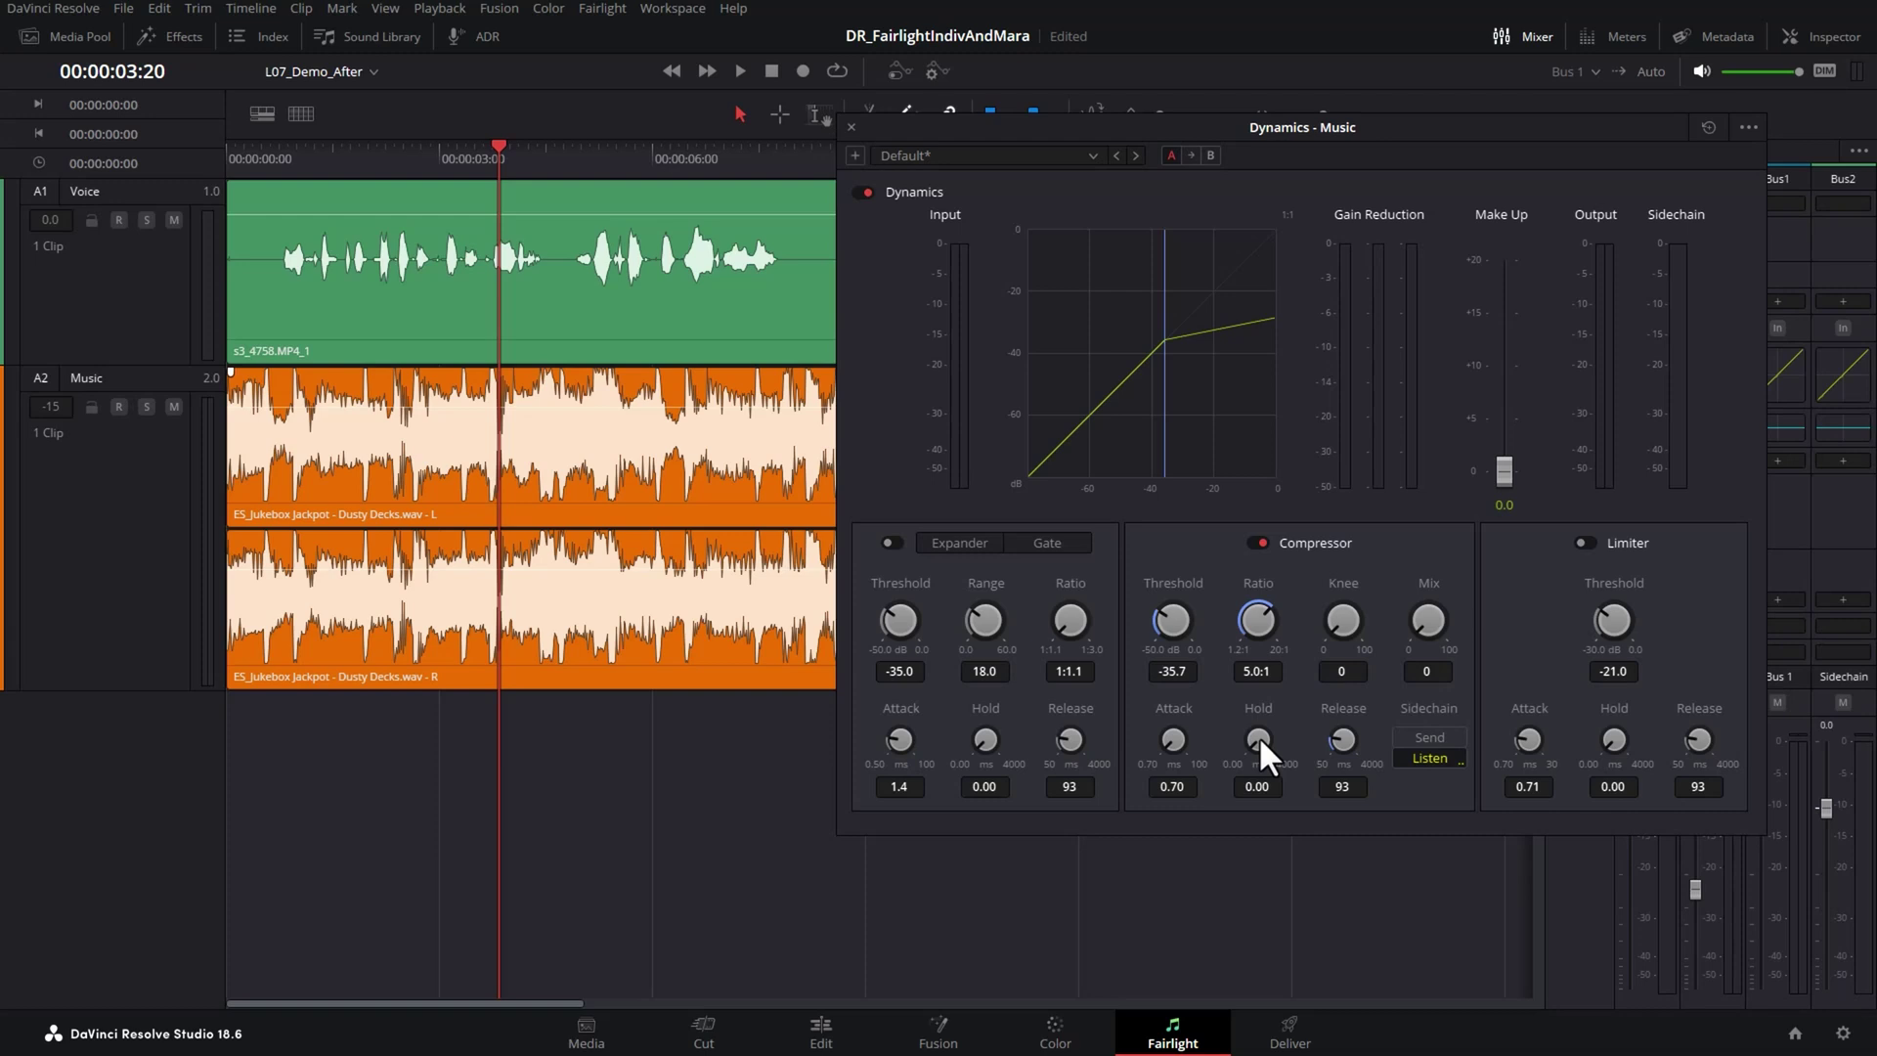
Raise the compressor hold to 592 ms and audition from about one second
{"action": "left_click_drag", "start_coordinate": [1262, 753], "coordinate": [1261, 724]}
{"action": "left_click", "coordinate": [323, 161]}
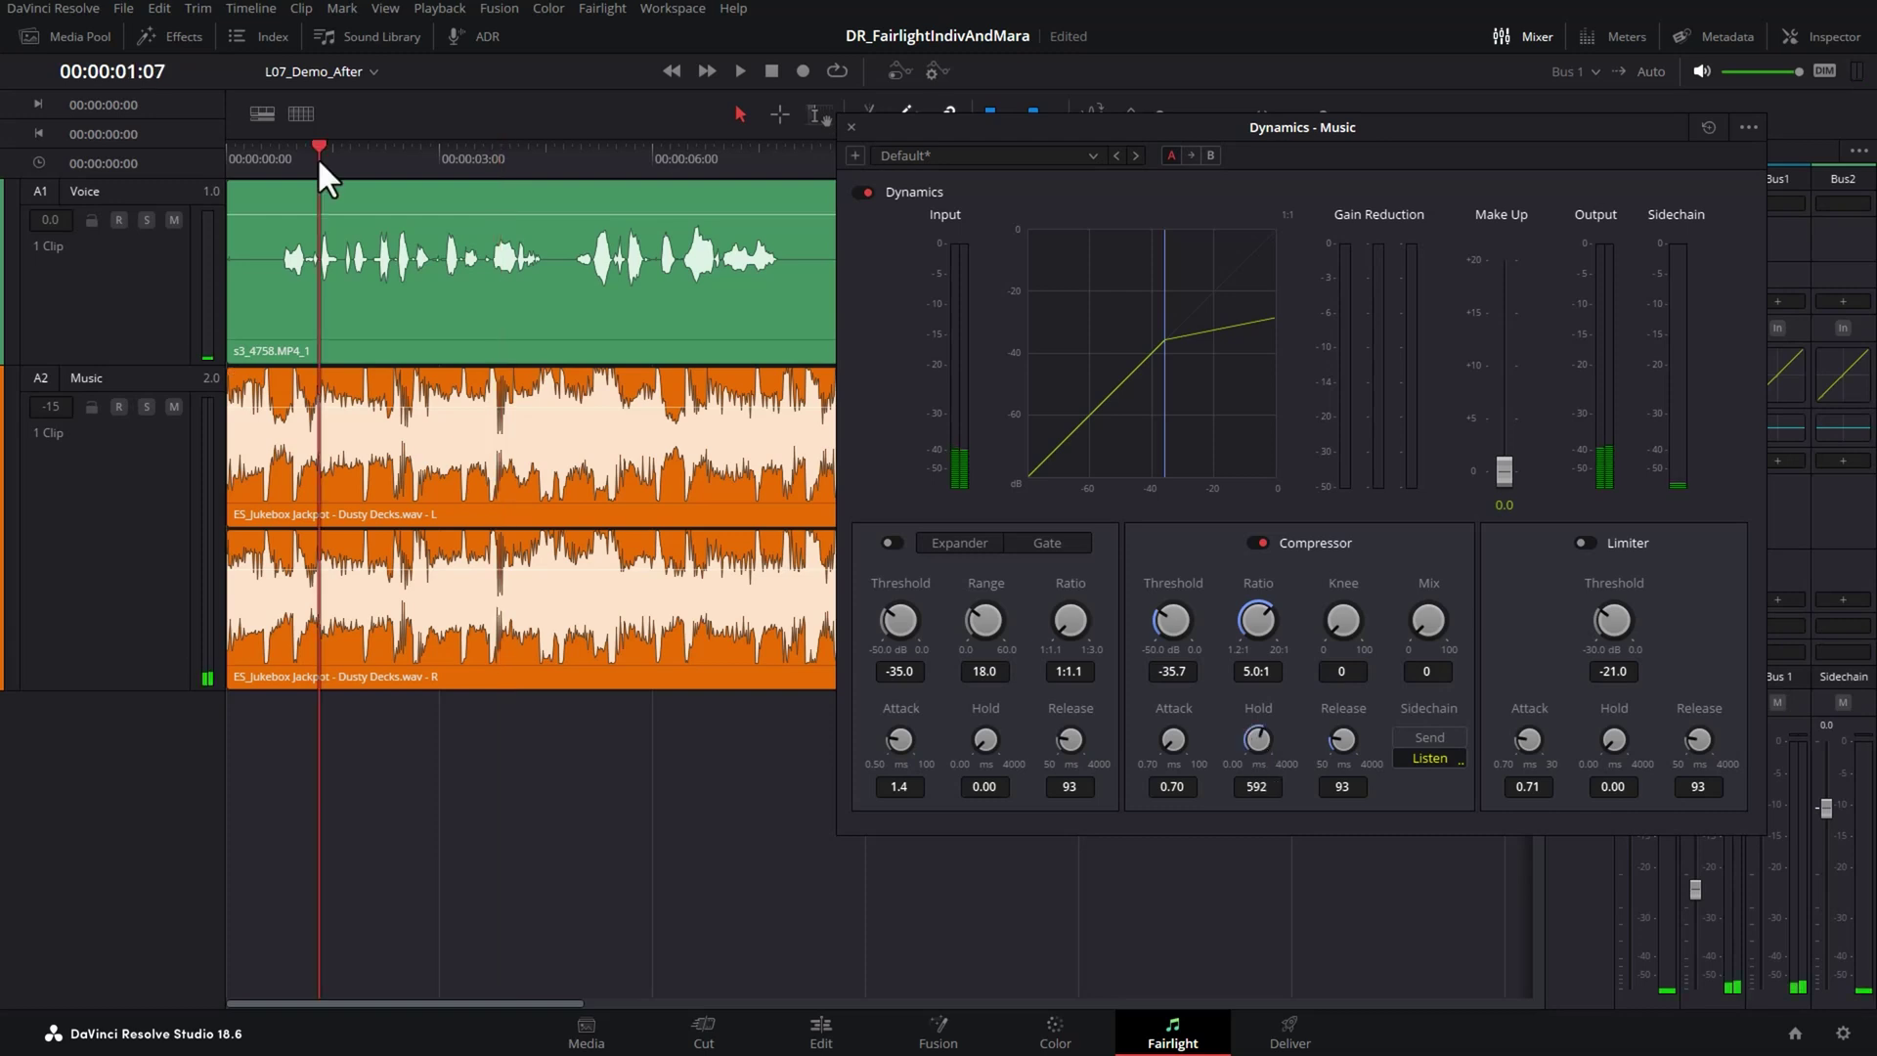
{"action": "key", "text": "space"}
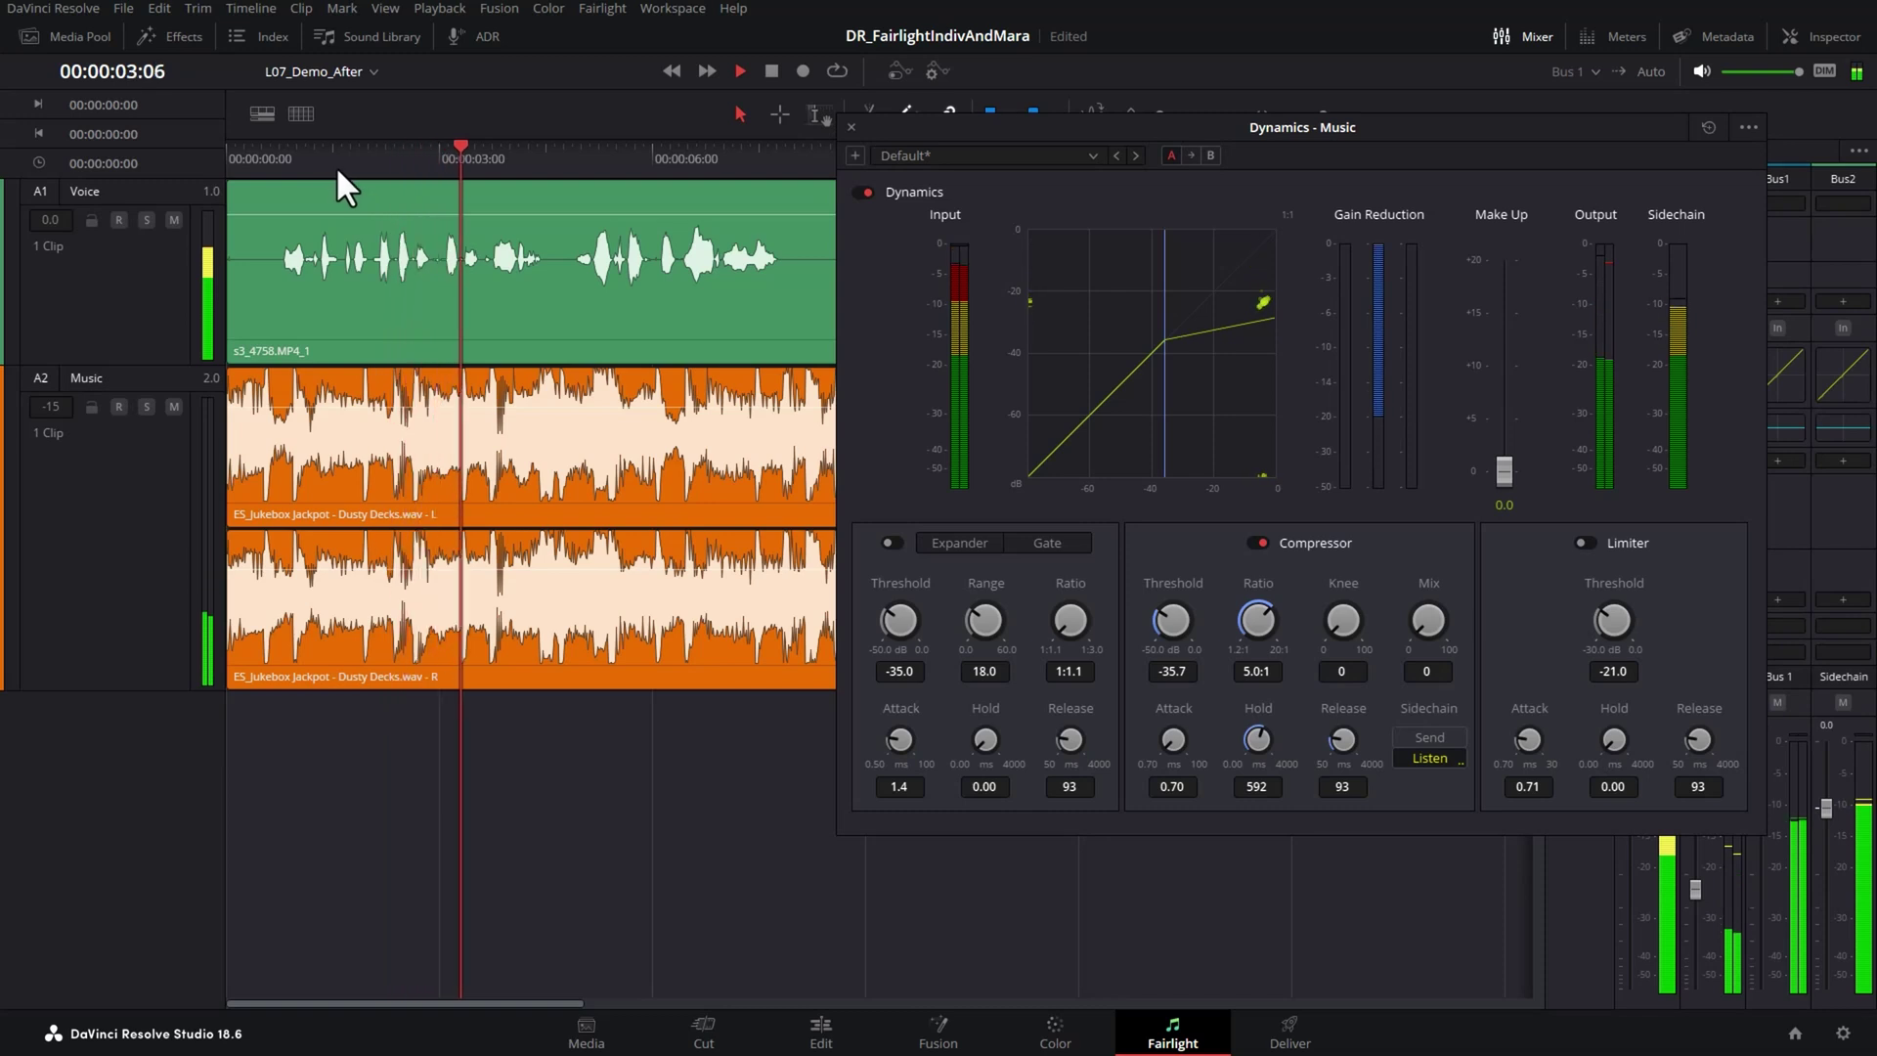
Raise the compressor release to 147 ms, replay to check the ducking, and move the Dynamics window aside
{"action": "left_click_drag", "start_coordinate": [1347, 761], "coordinate": [1347, 753]}
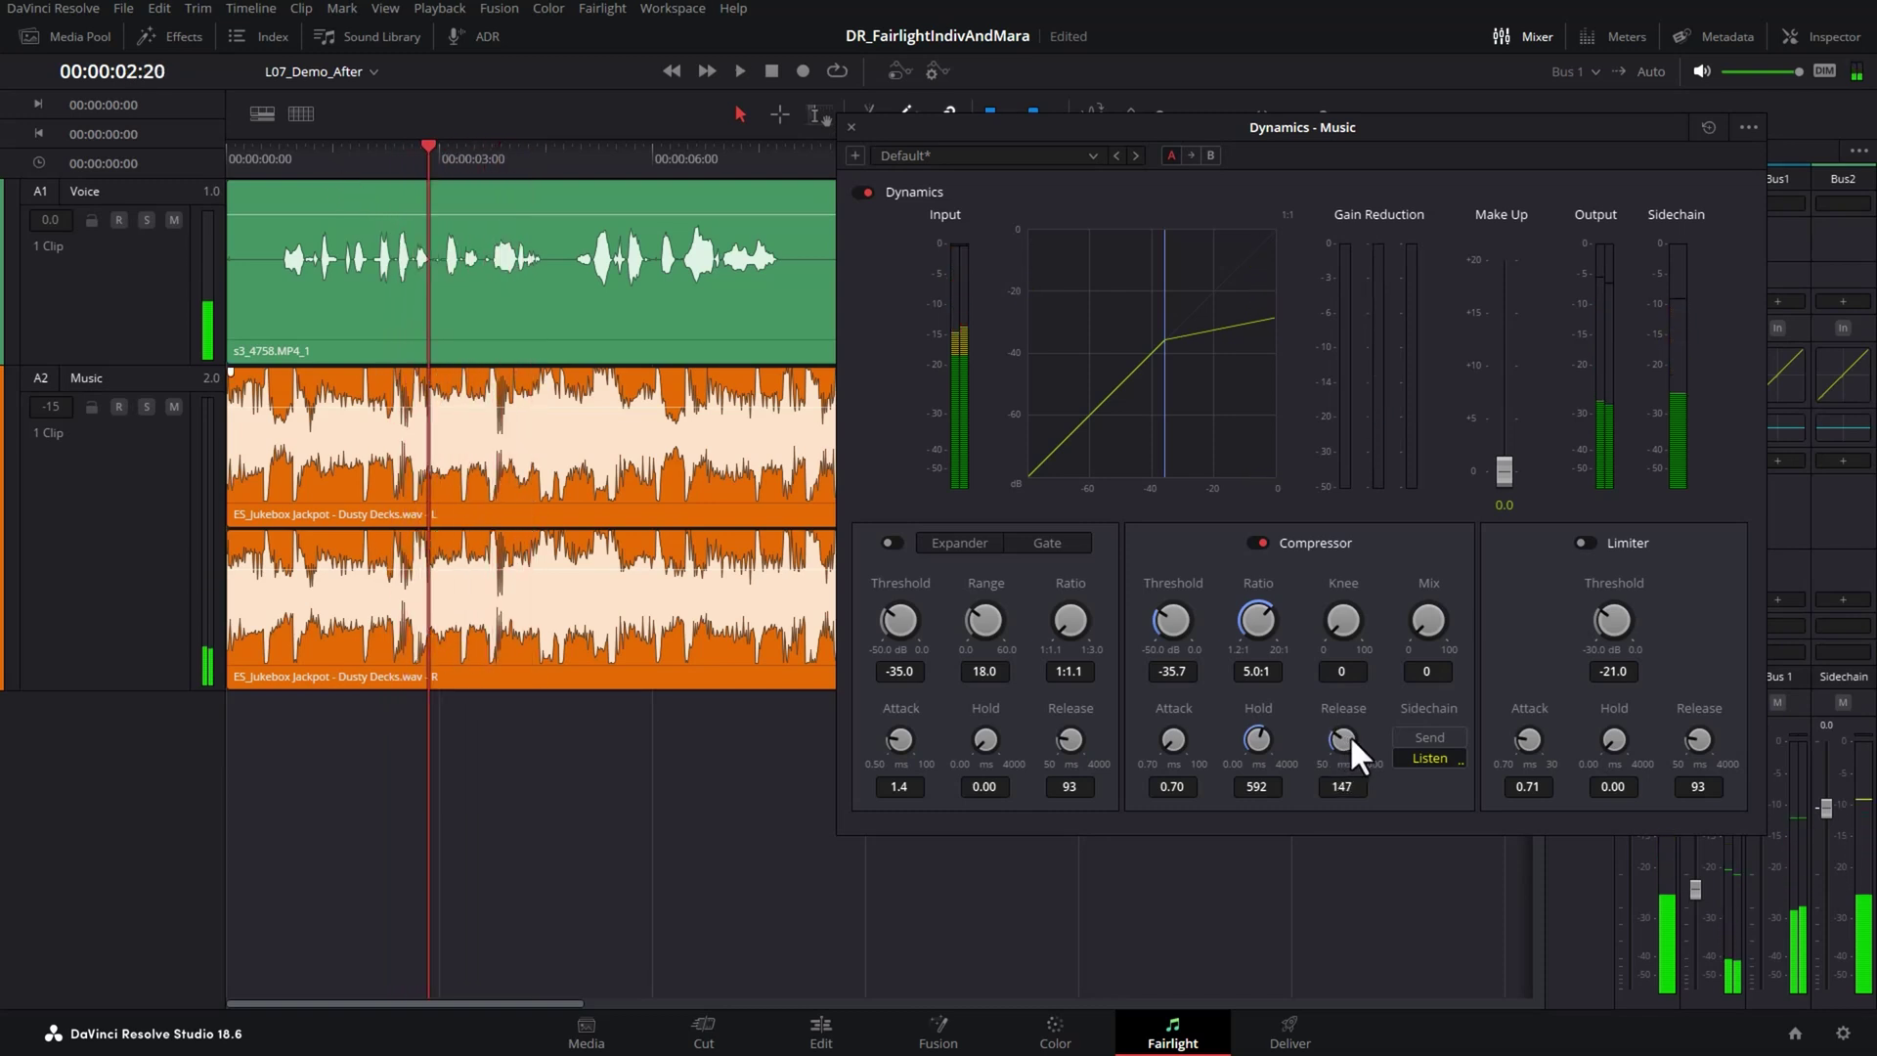
{"action": "left_click", "coordinate": [325, 161]}
{"action": "key", "text": "space"}
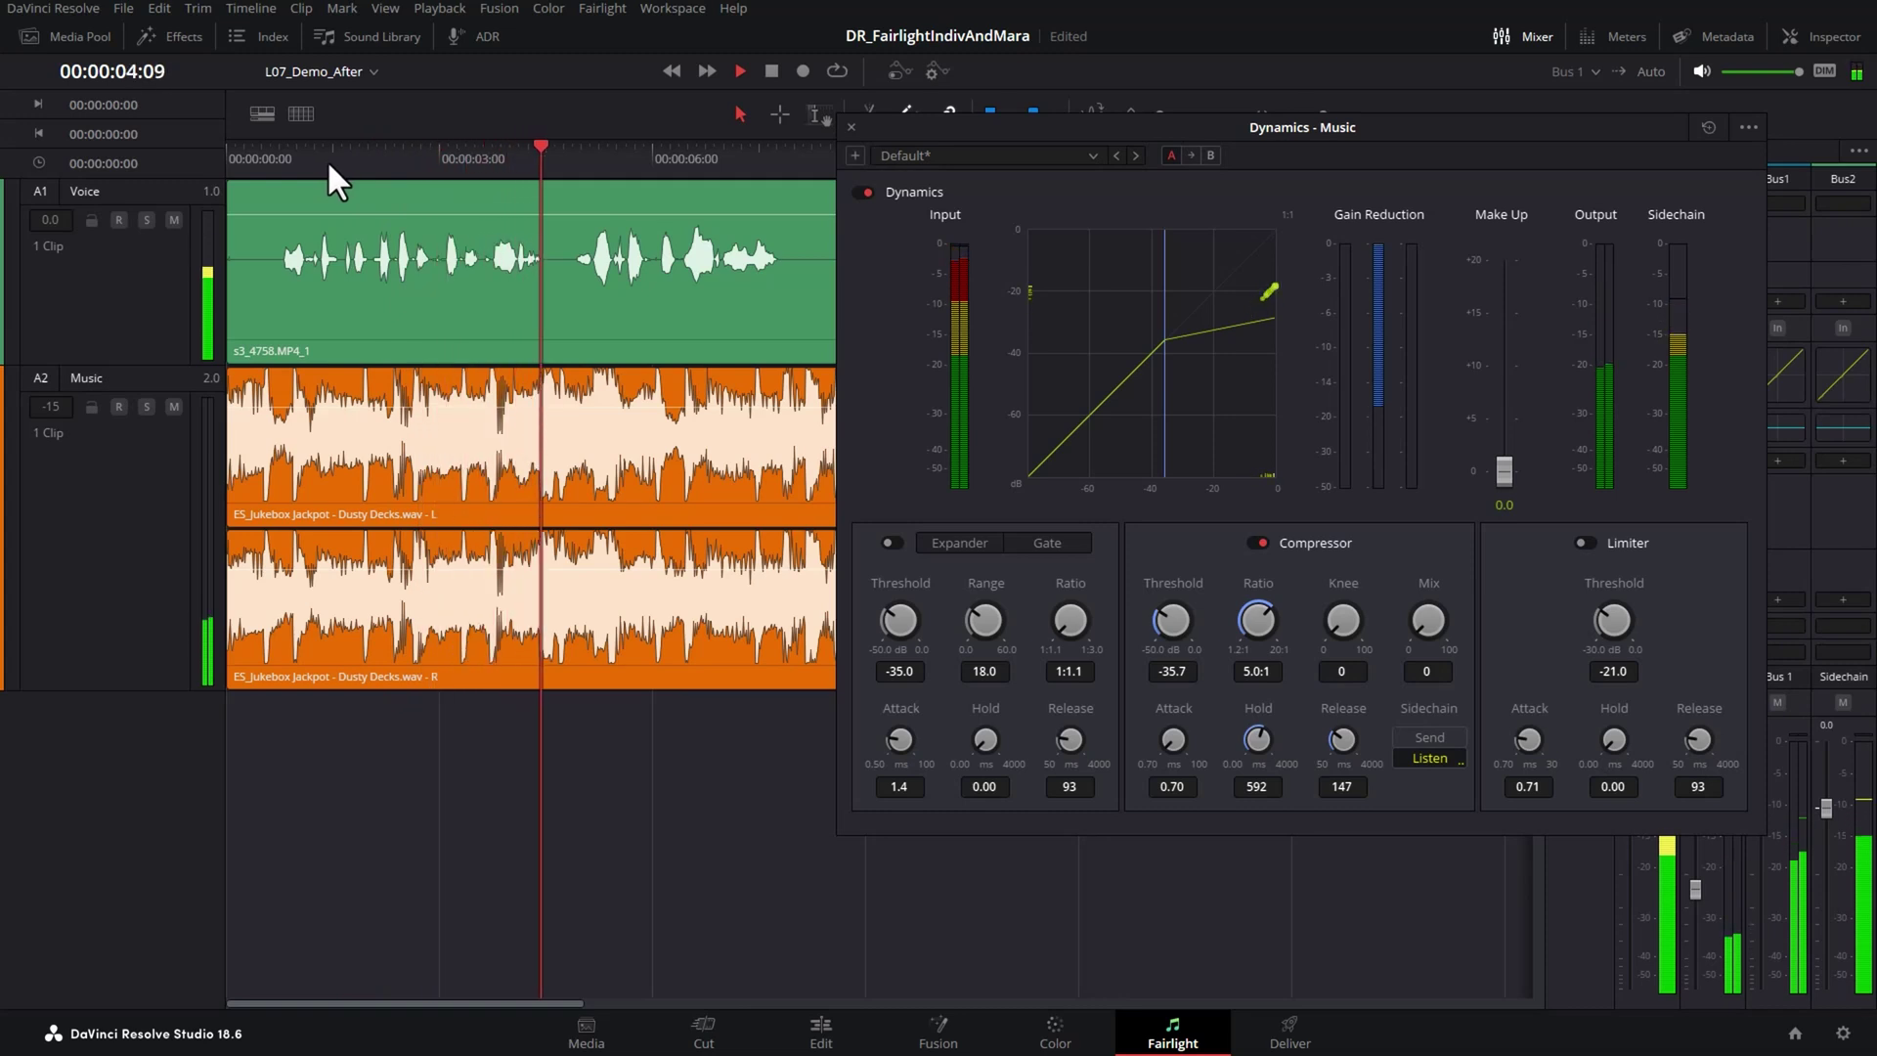
{"action": "key", "text": "space"}
{"action": "left_click", "coordinate": [286, 158]}
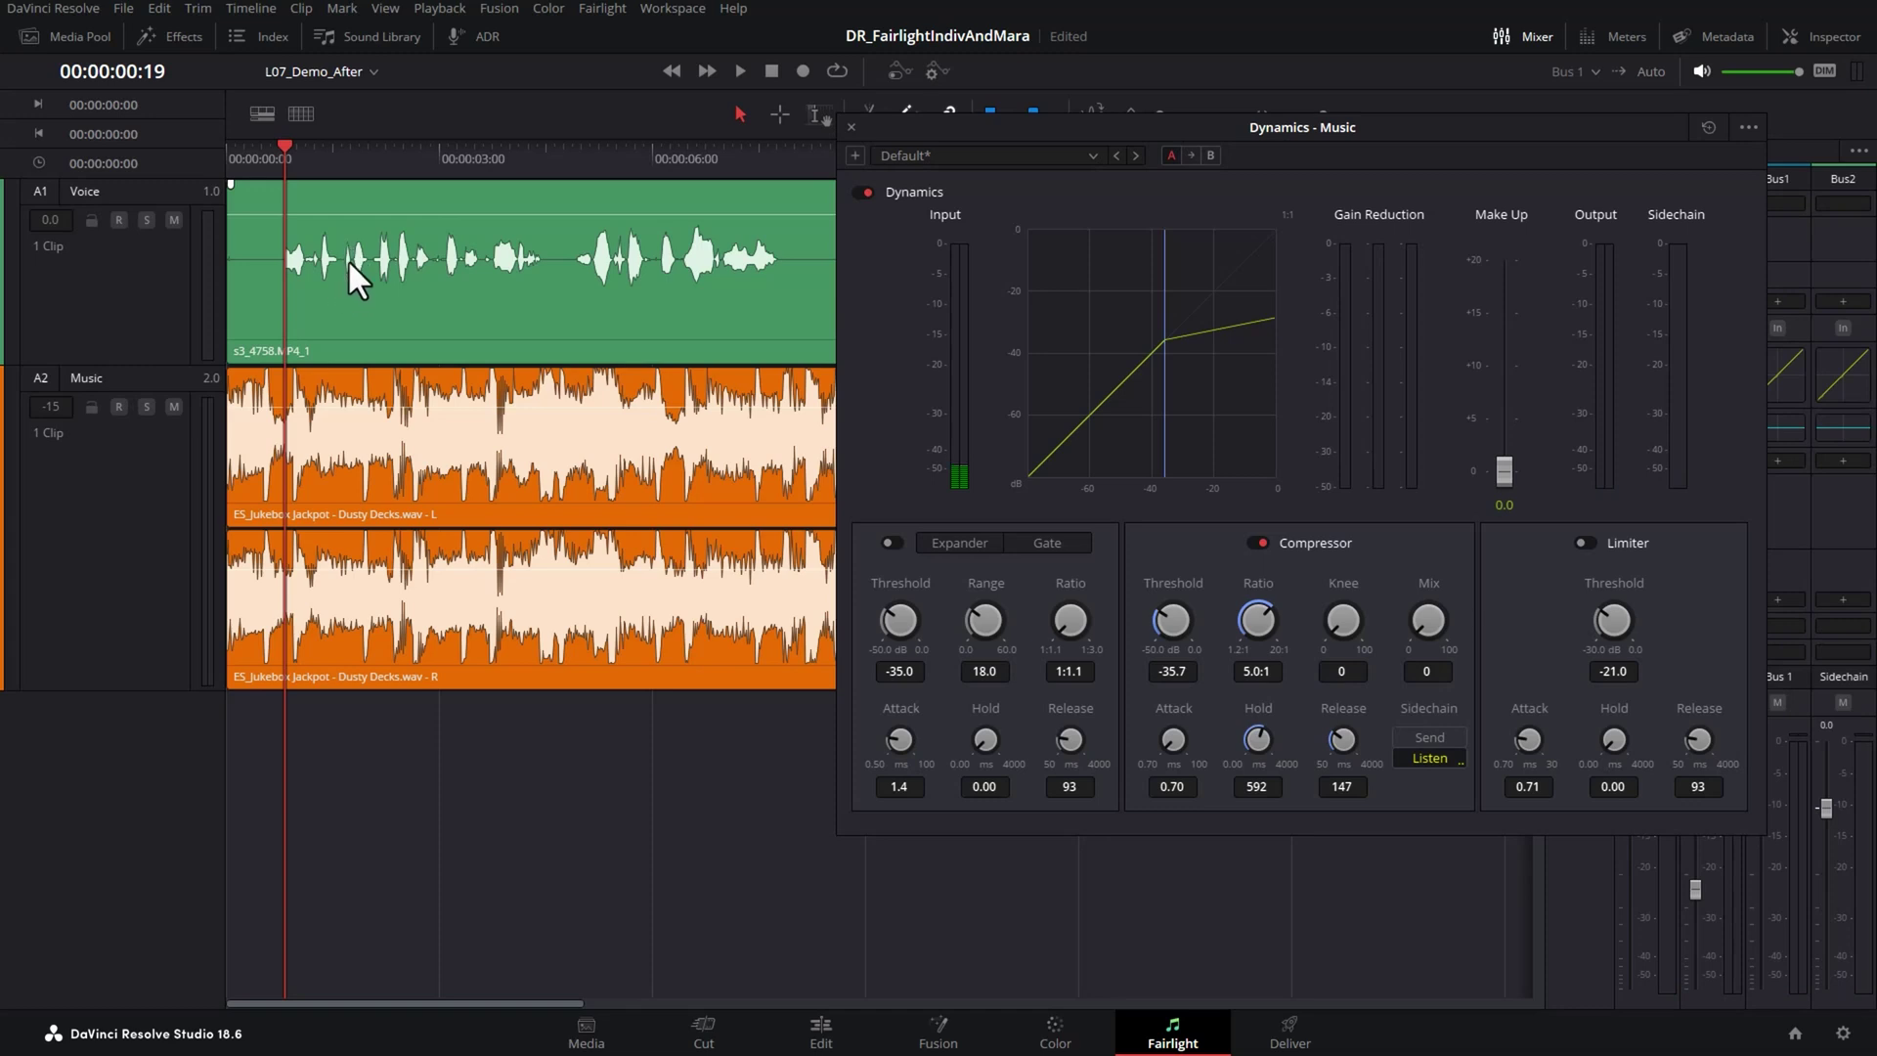
{"action": "key", "text": "space"}
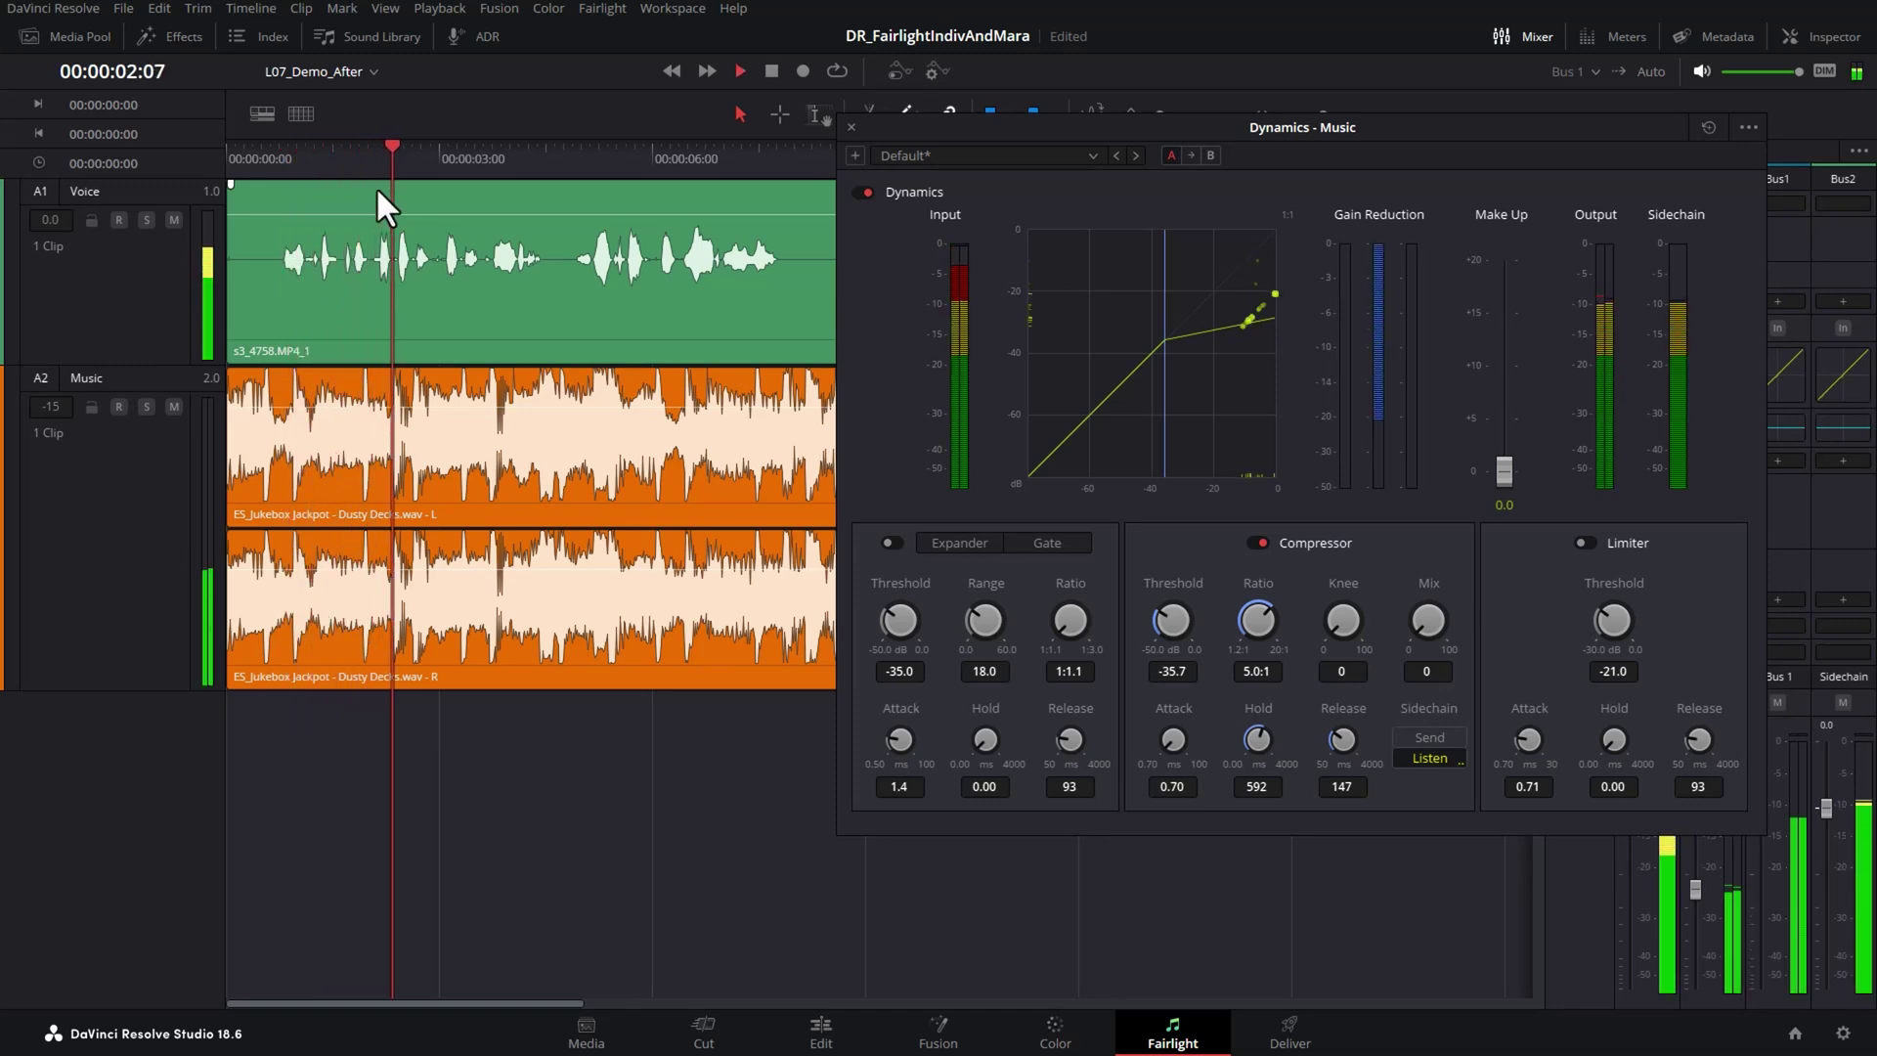
{"action": "key", "text": "space"}
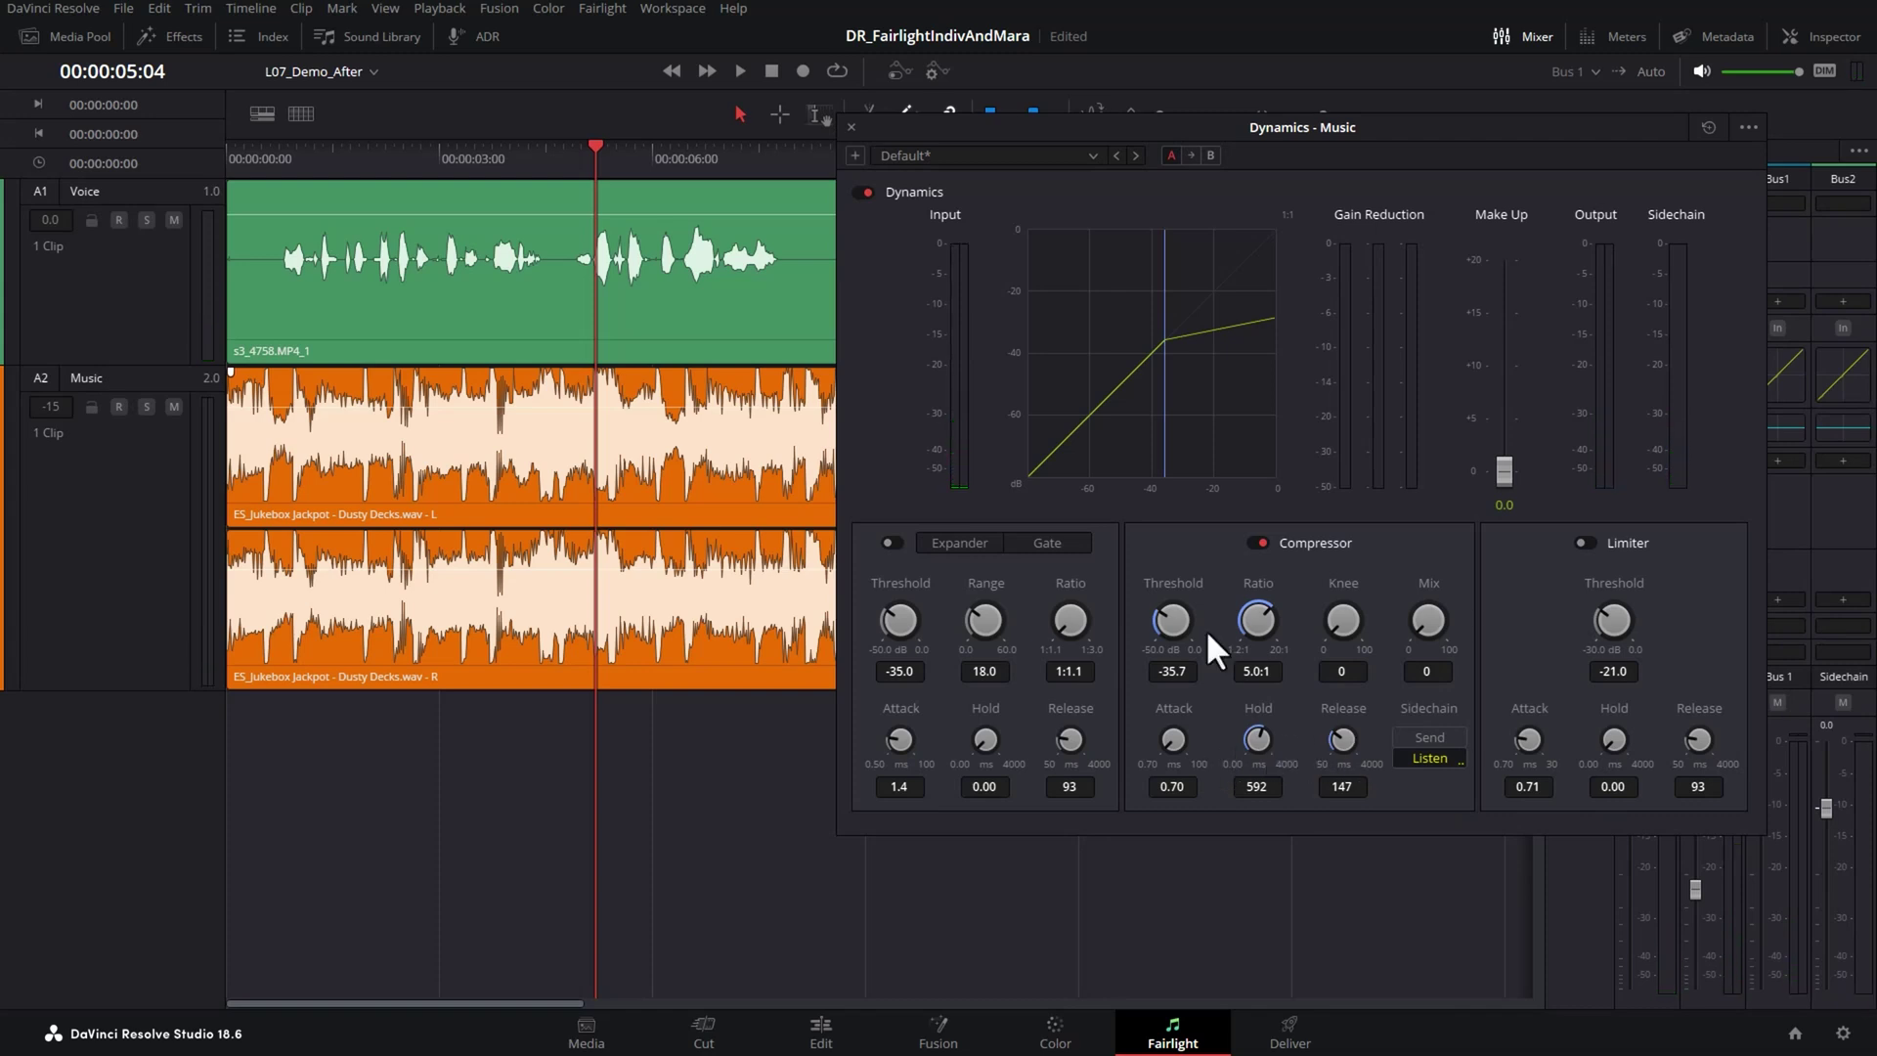
{"action": "left_click_drag", "start_coordinate": [922, 127], "coordinate": [723, 178]}
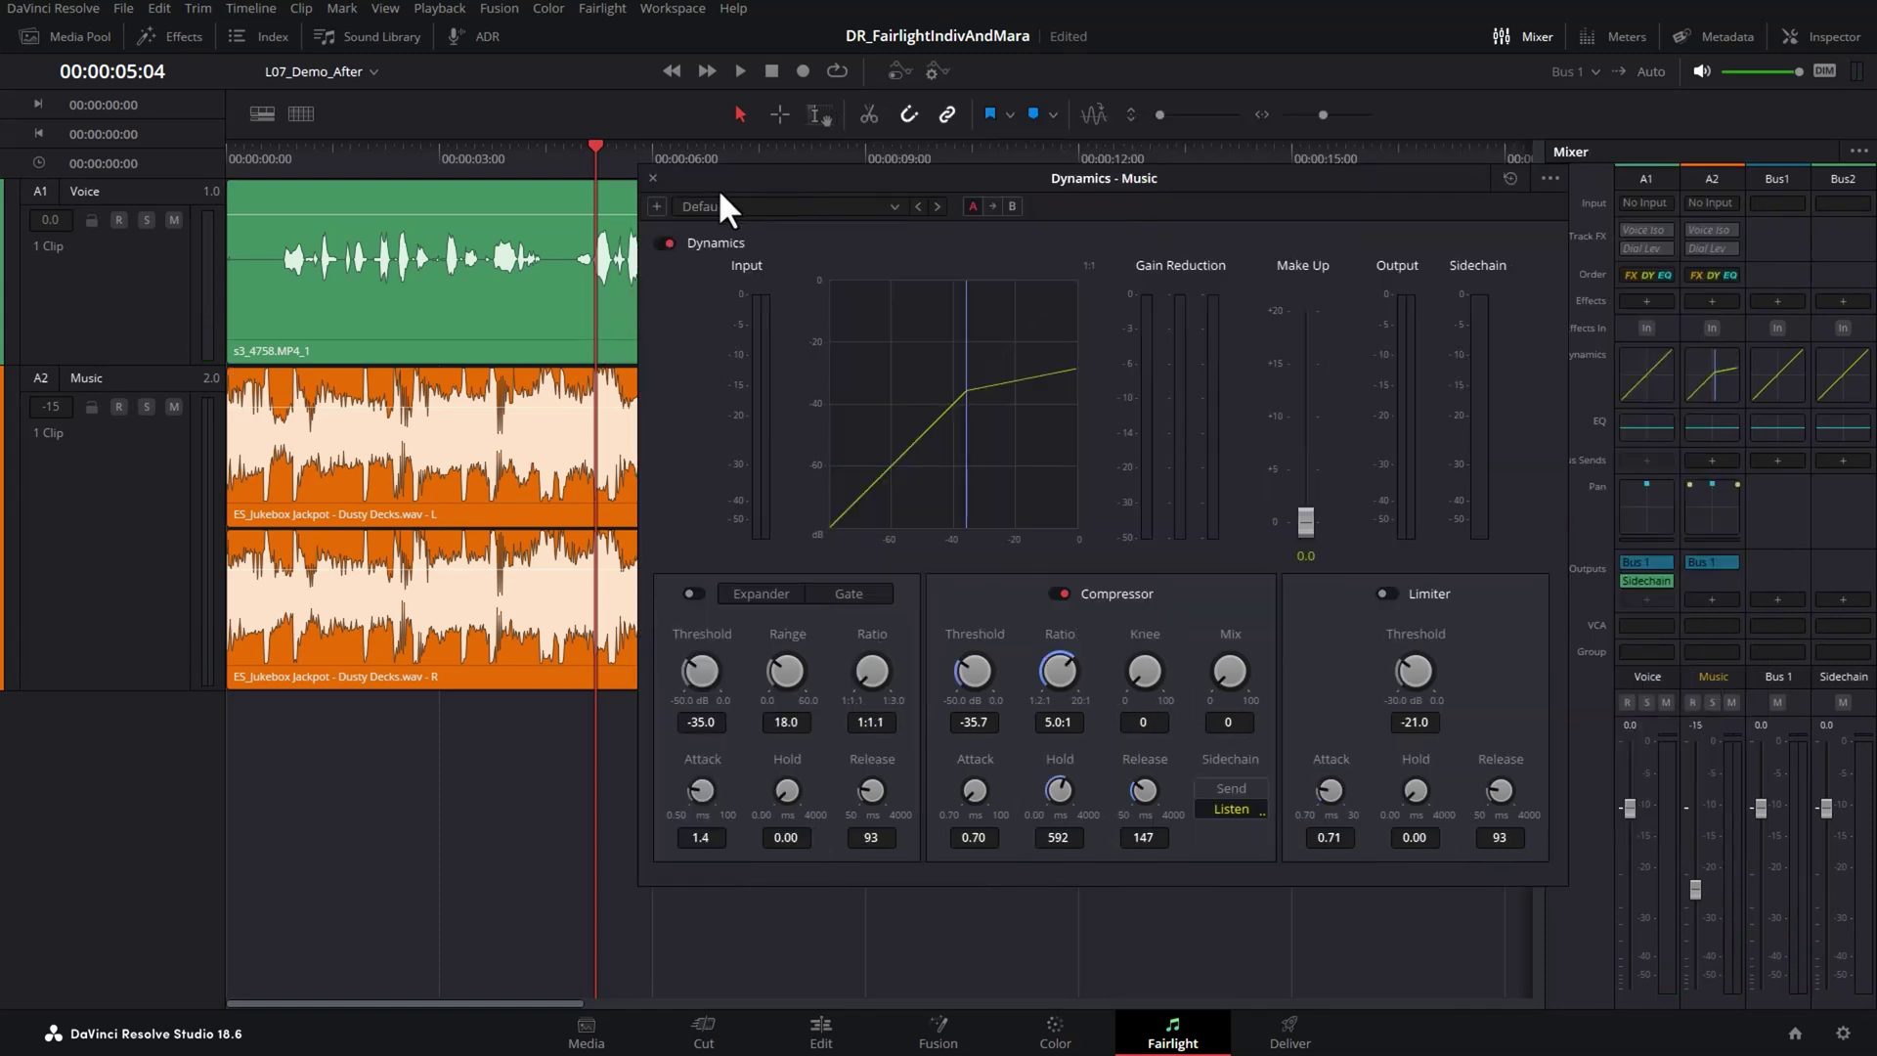
Close the dynamics window, zoom out, and raise the Music fader to -8.1 dB after the voice ends
{"action": "left_click", "coordinate": [653, 179]}
{"action": "key", "text": "shift+z"}
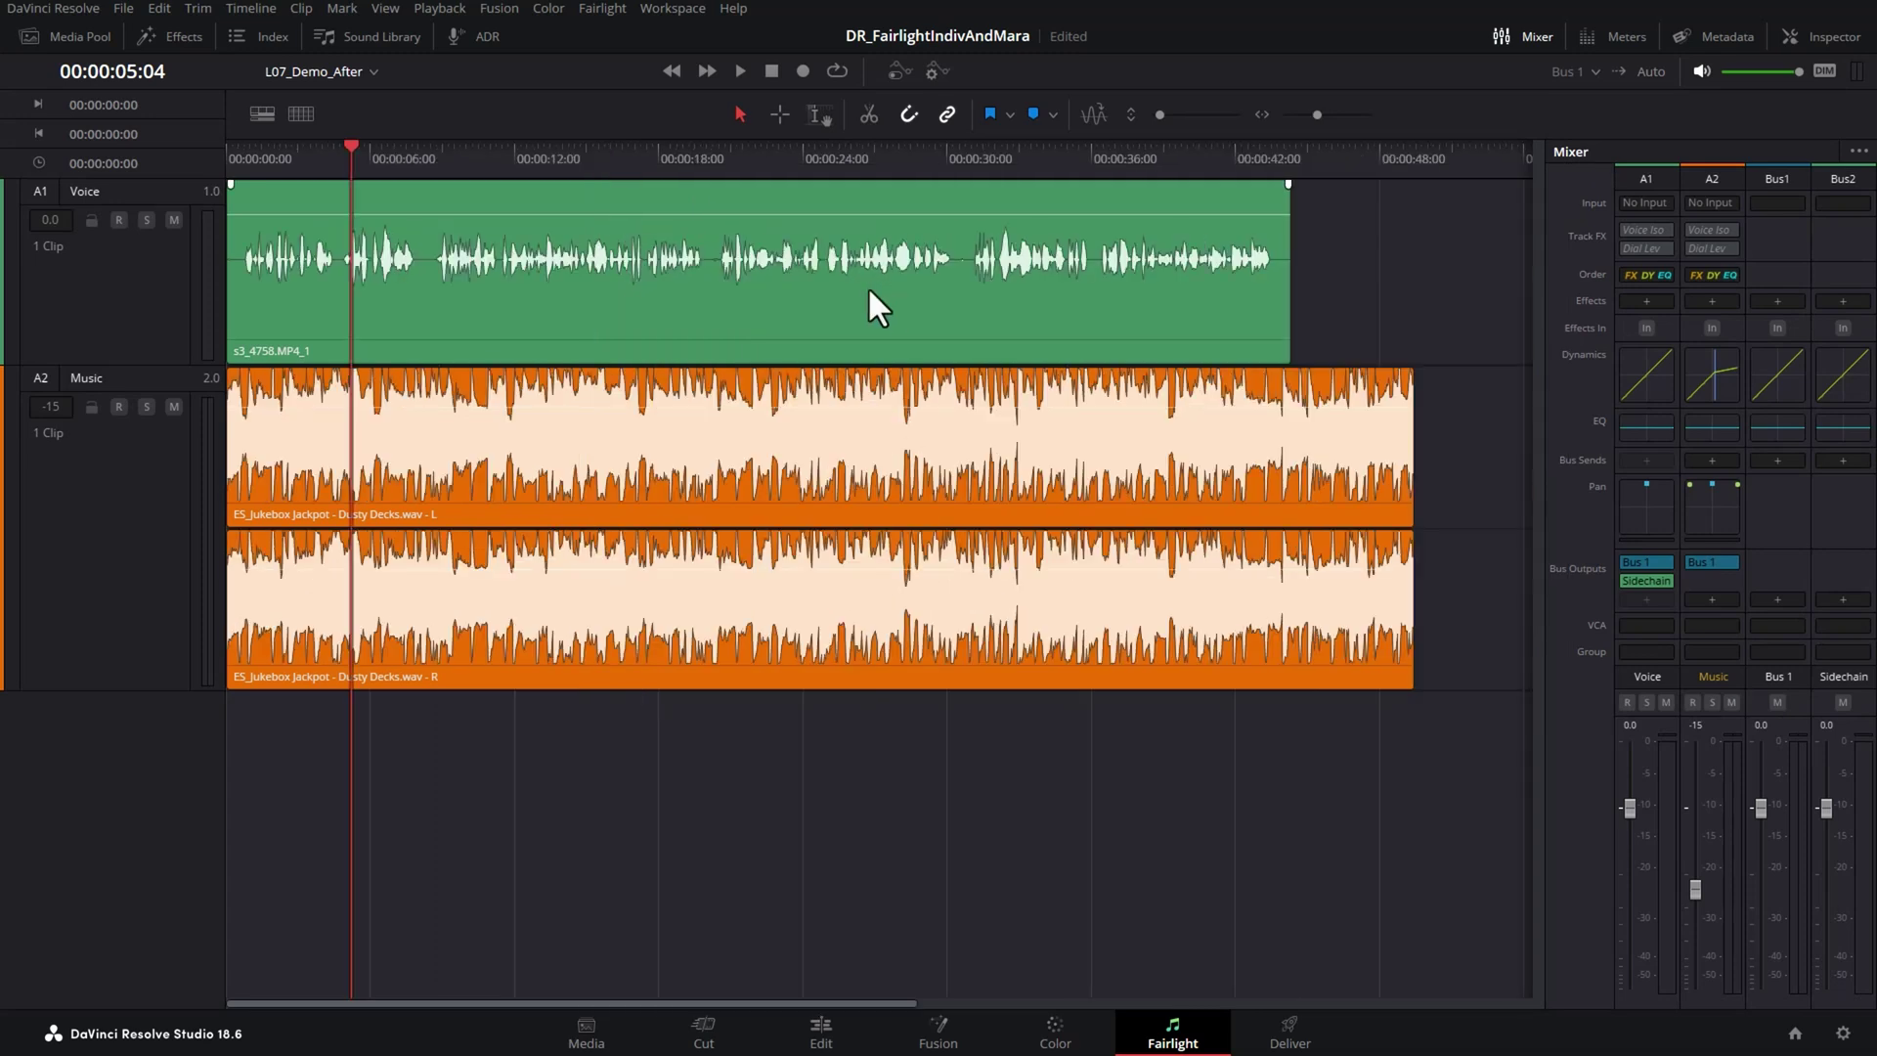
{"action": "left_click", "coordinate": [1299, 156]}
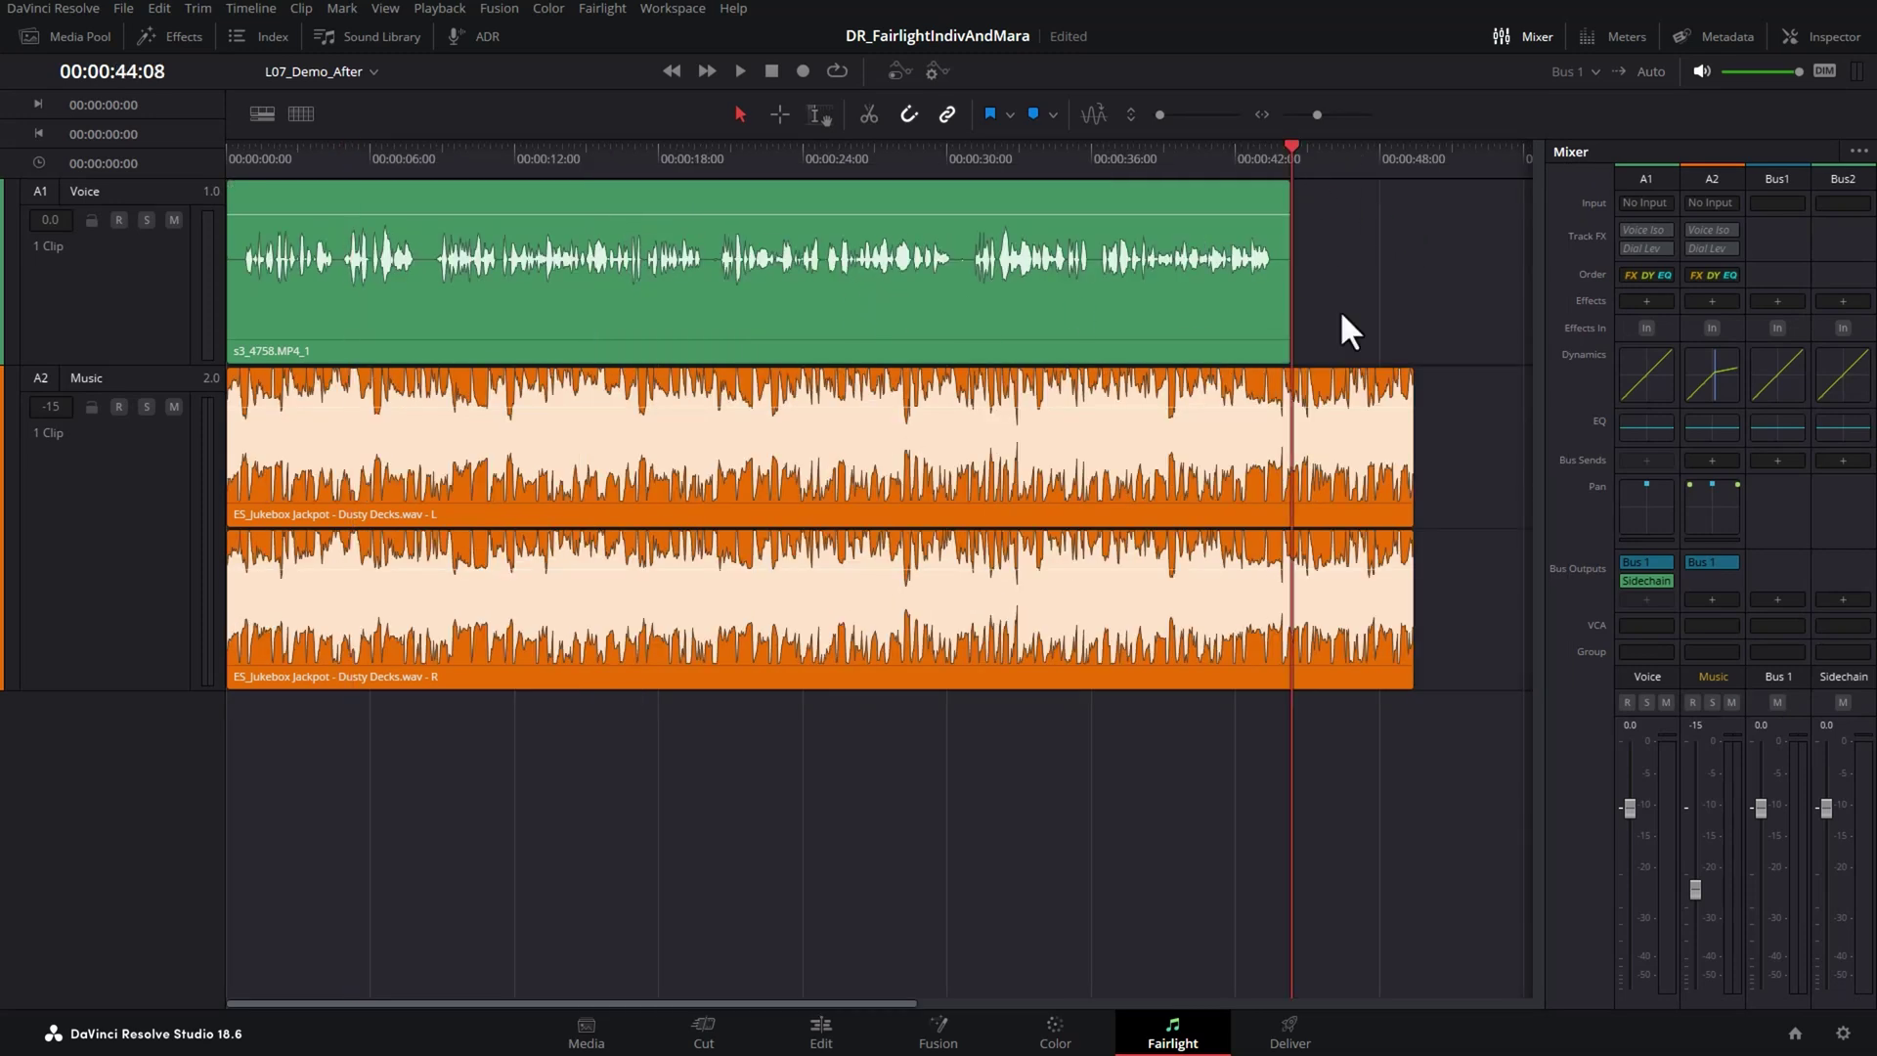
{"action": "key", "text": "space"}
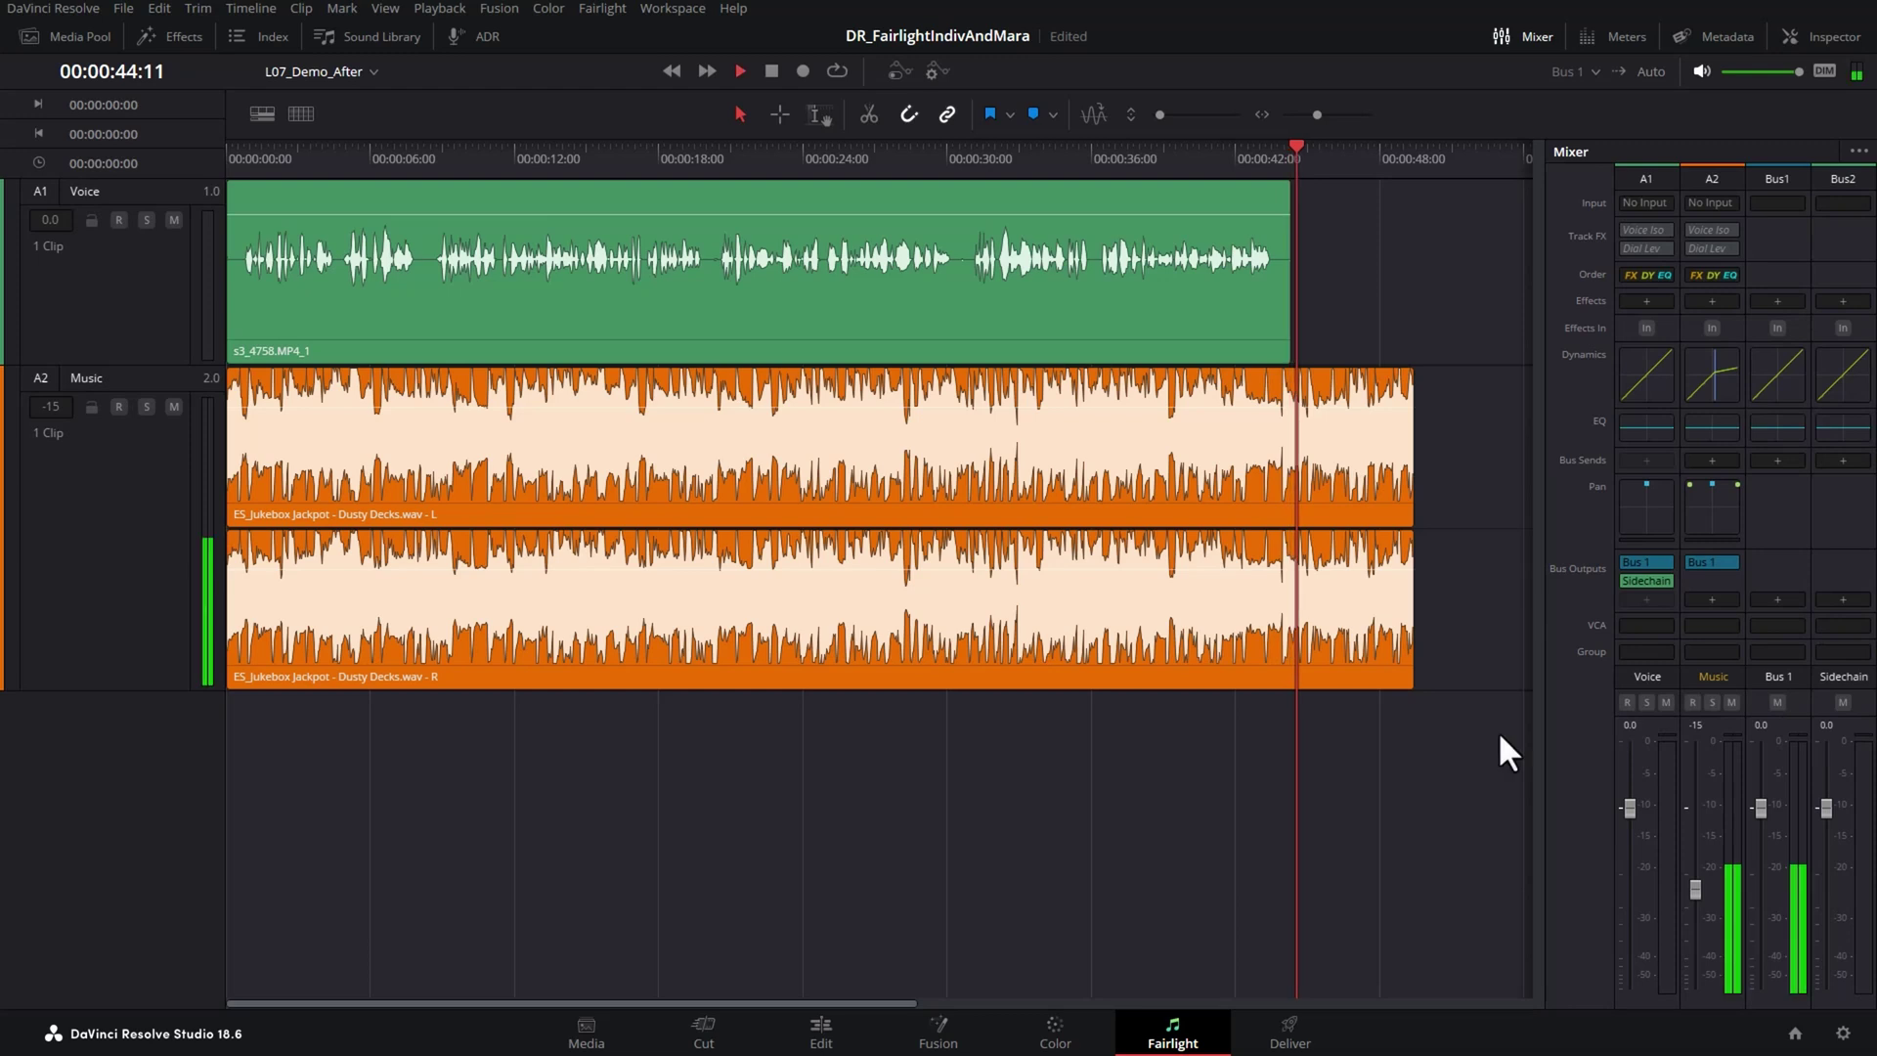
{"action": "left_click_drag", "start_coordinate": [1699, 885], "coordinate": [1699, 858]}
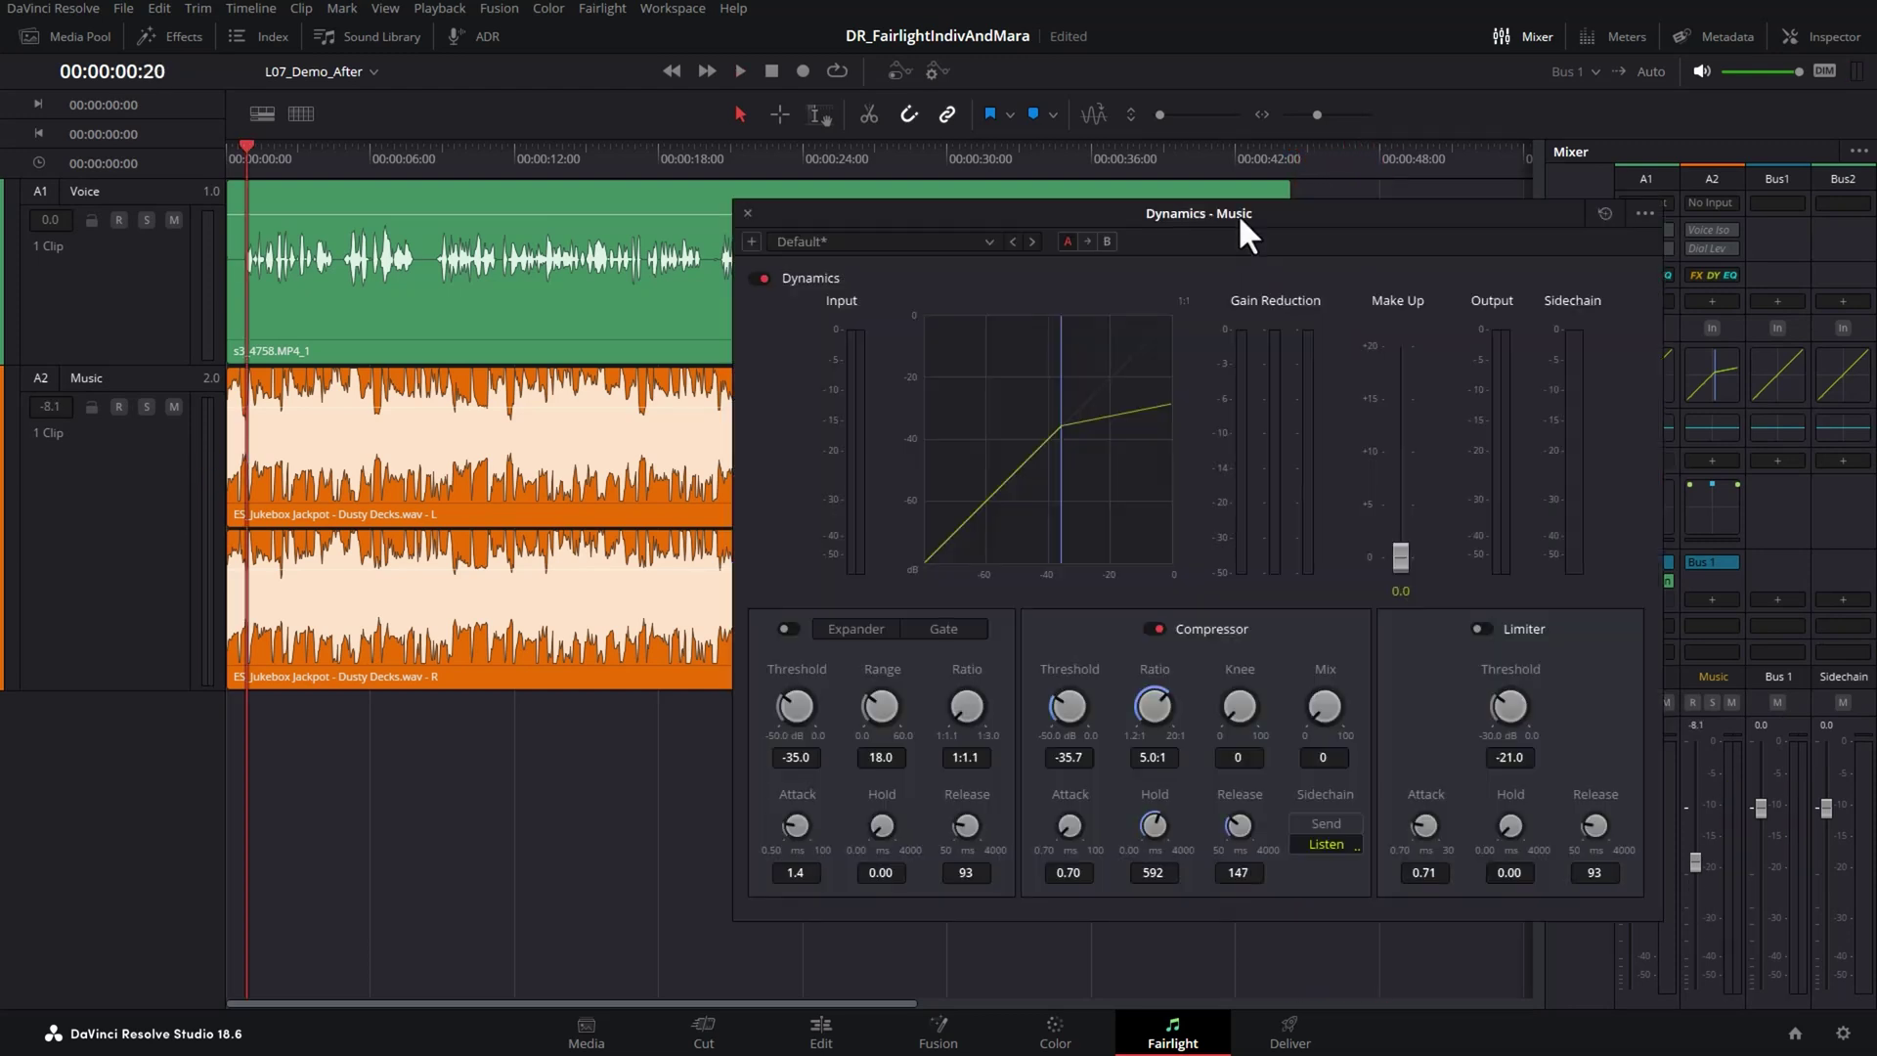
Move the Dynamics window up-left and play from the start to hear the retuned ducking
{"action": "left_click_drag", "start_coordinate": [1238, 213], "coordinate": [1136, 119]}
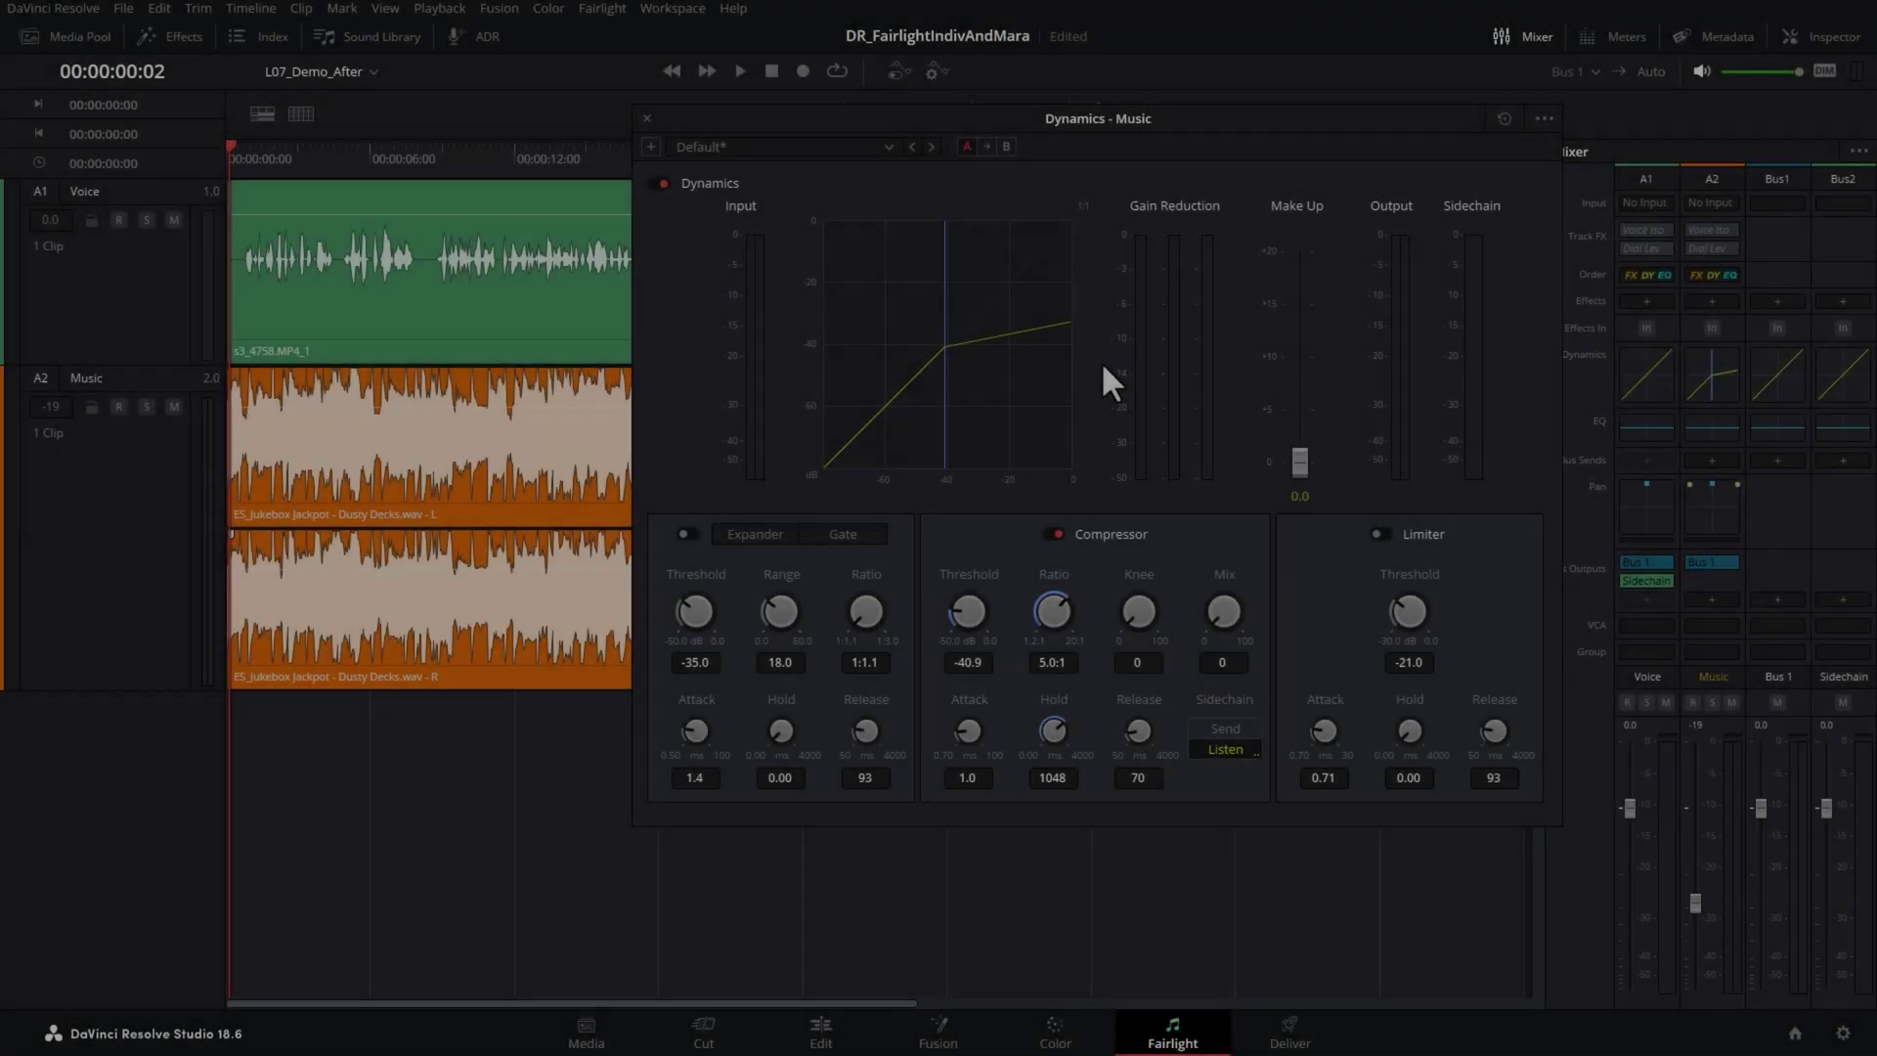
{"action": "key", "text": "space"}
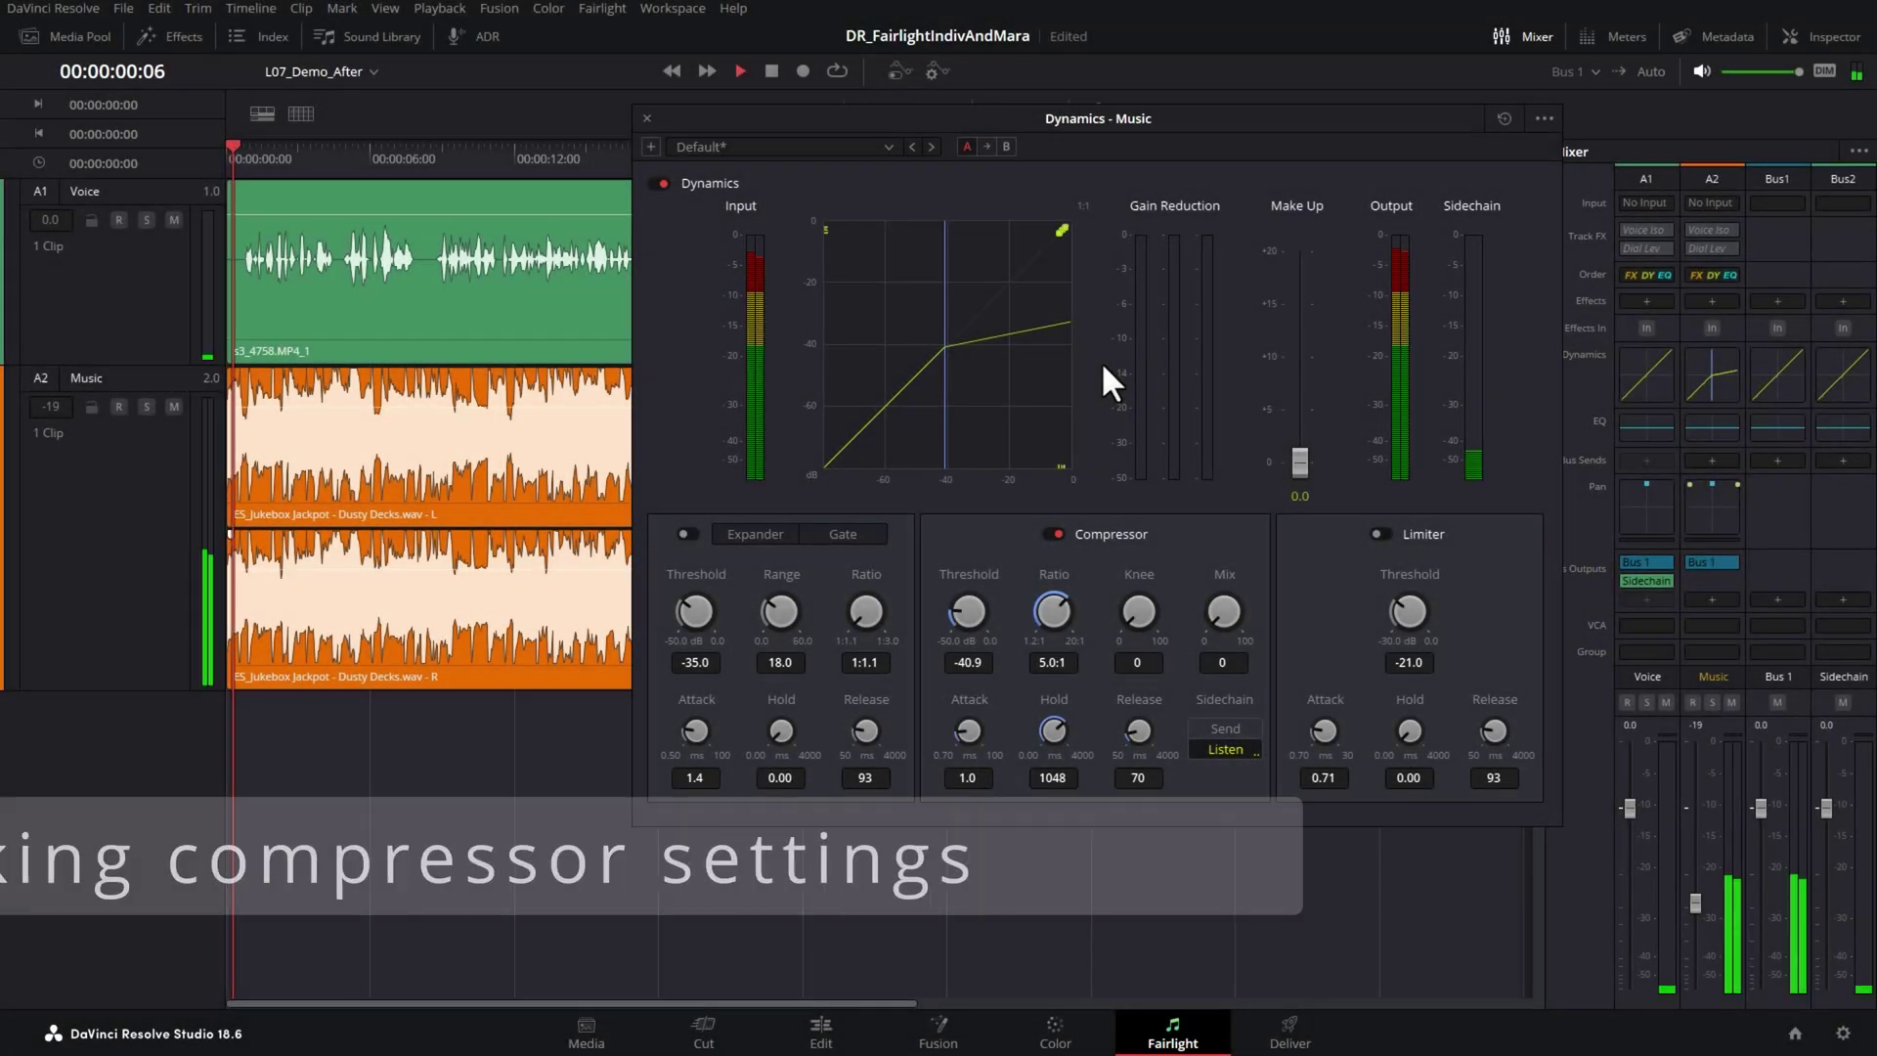